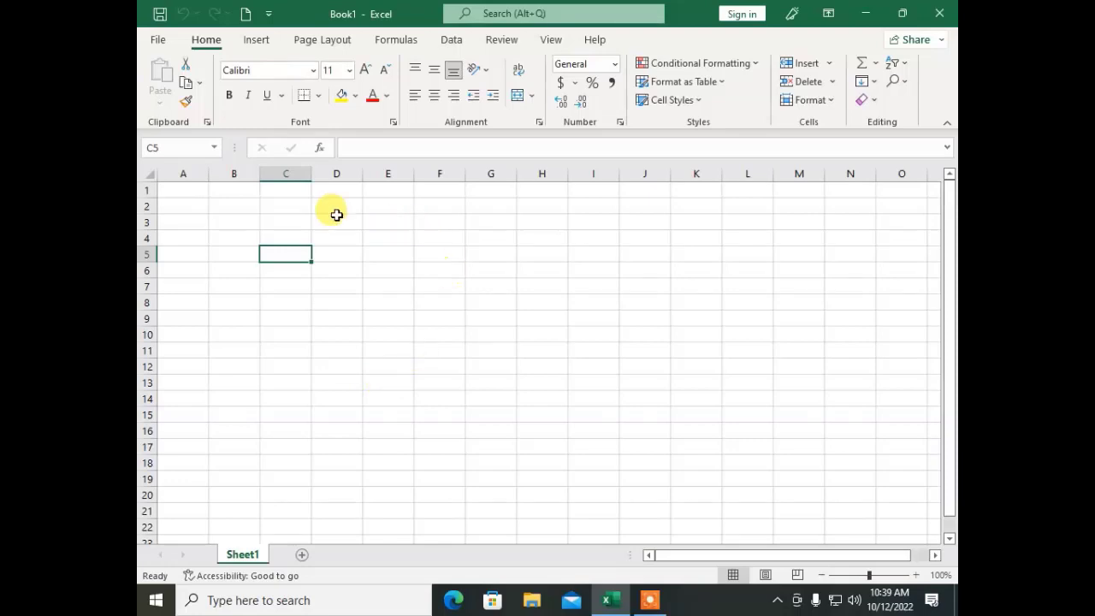
Enter the title "Result Sheet" in cell D1
left_click(317, 190)
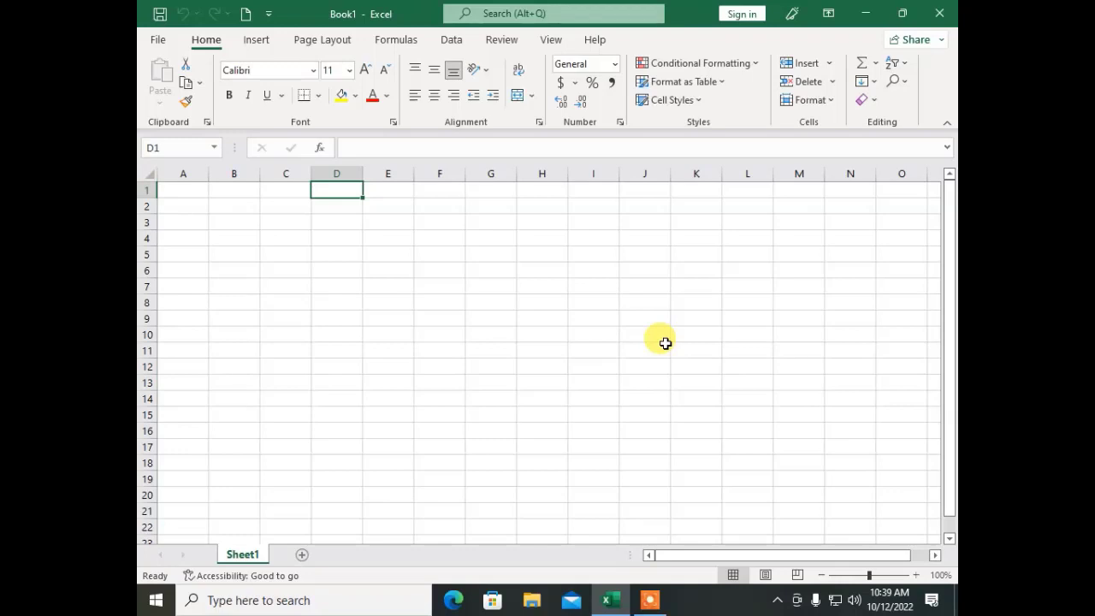
type("Resukt")
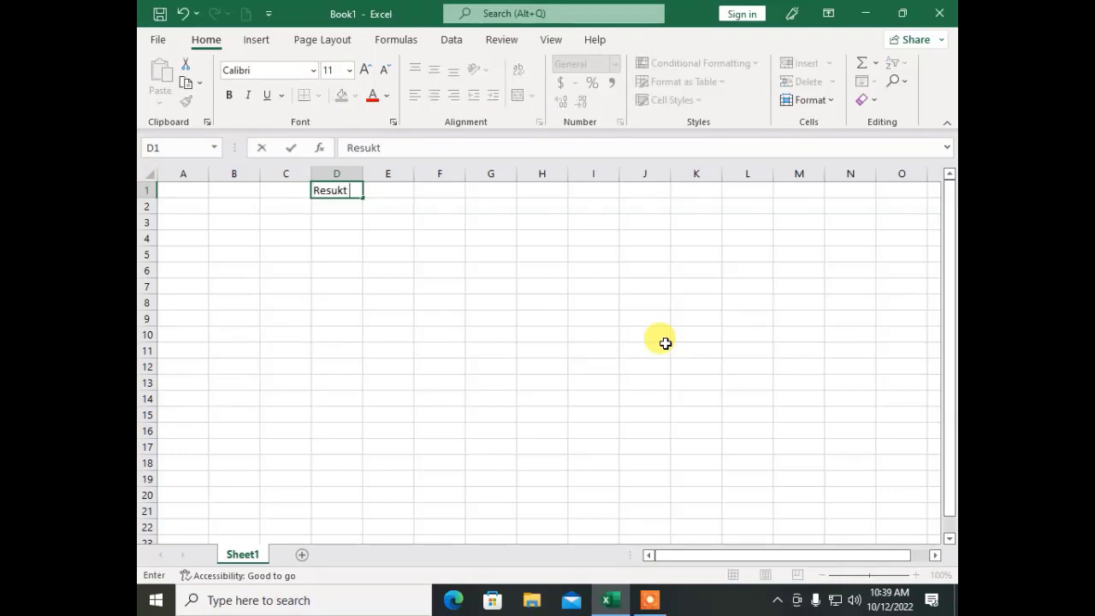
type(" Sheet")
key("Return")
key("Up")
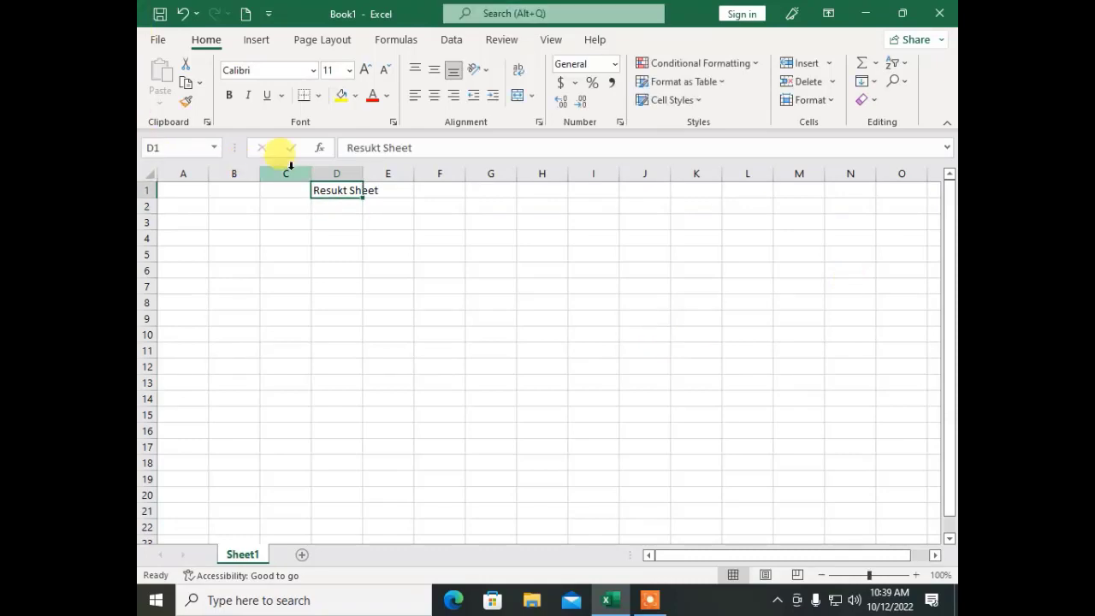
left_click(378, 147)
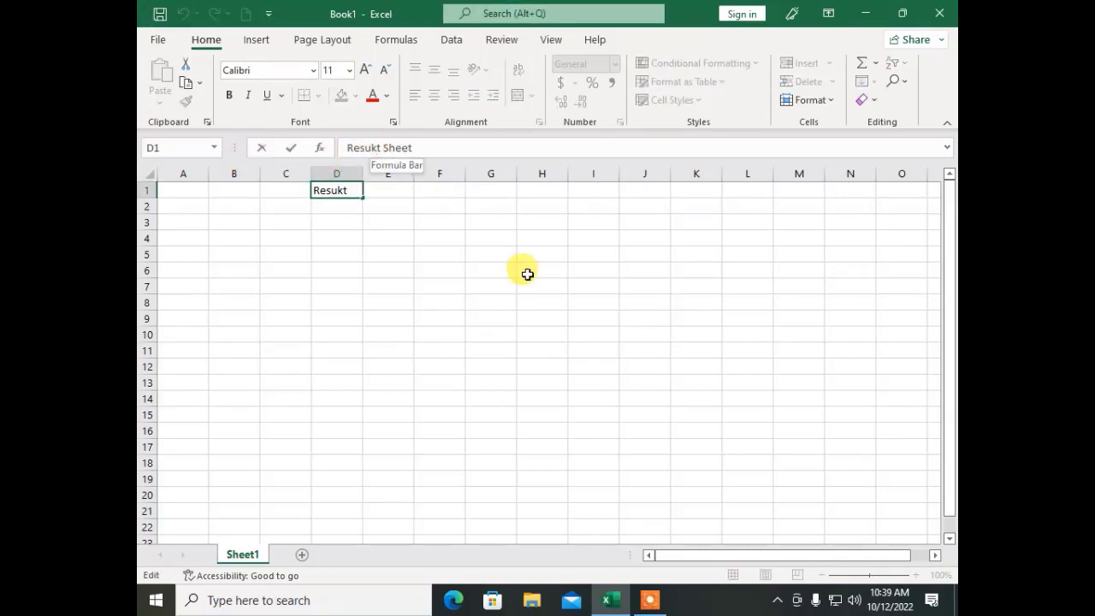
key("BackSpace")
type("l")
key("End")
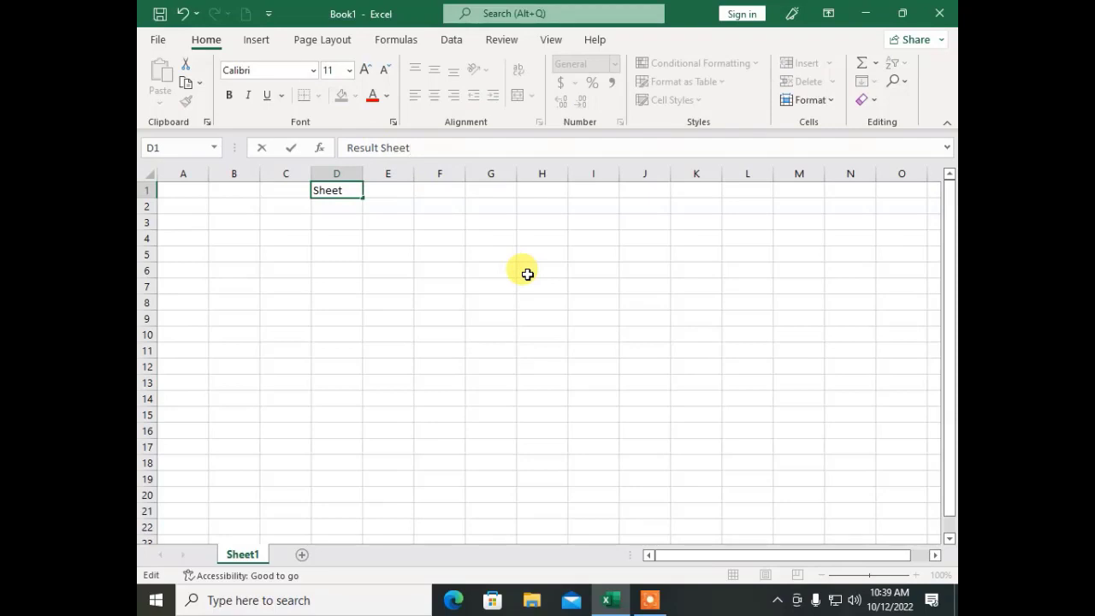
key("Return")
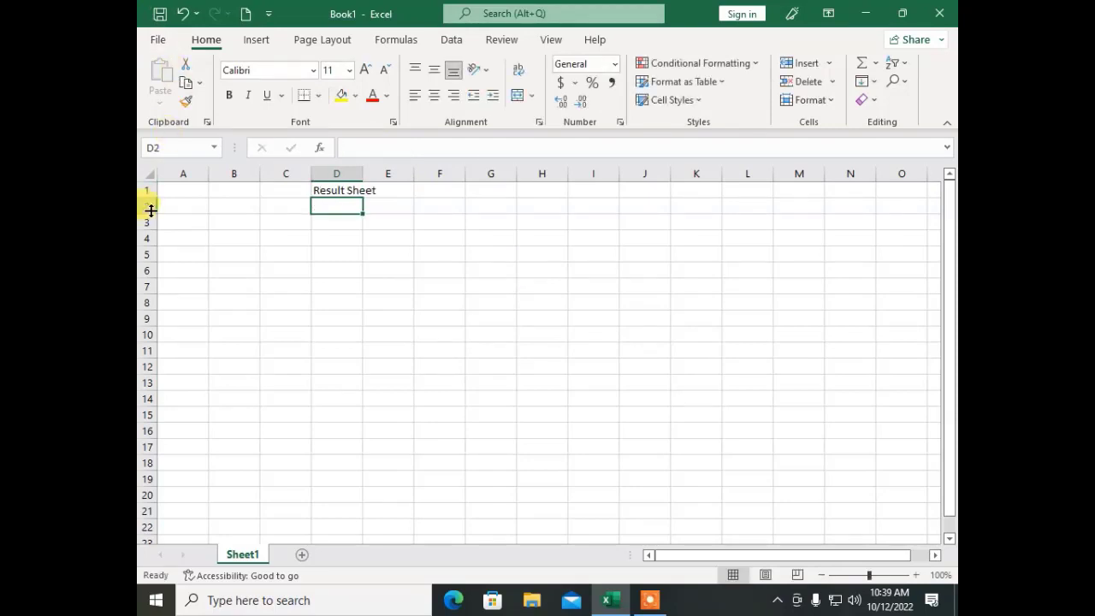
Enter the column headers "Rollno" in cell A2 and "Name" in cell B2
left_click(190, 206)
type("Ro")
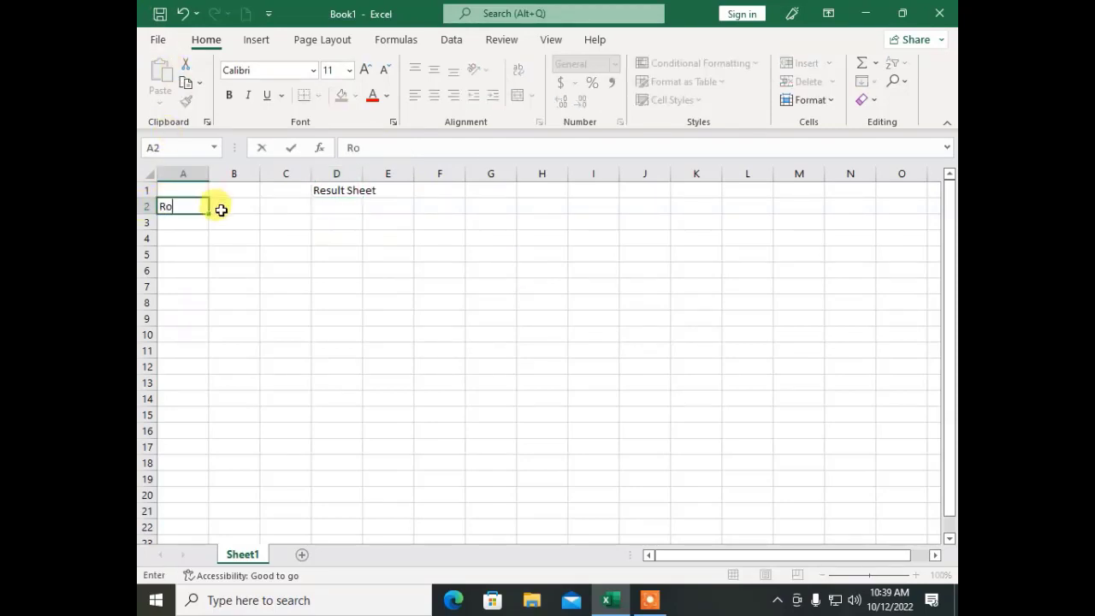
type("llno")
left_click(221, 209)
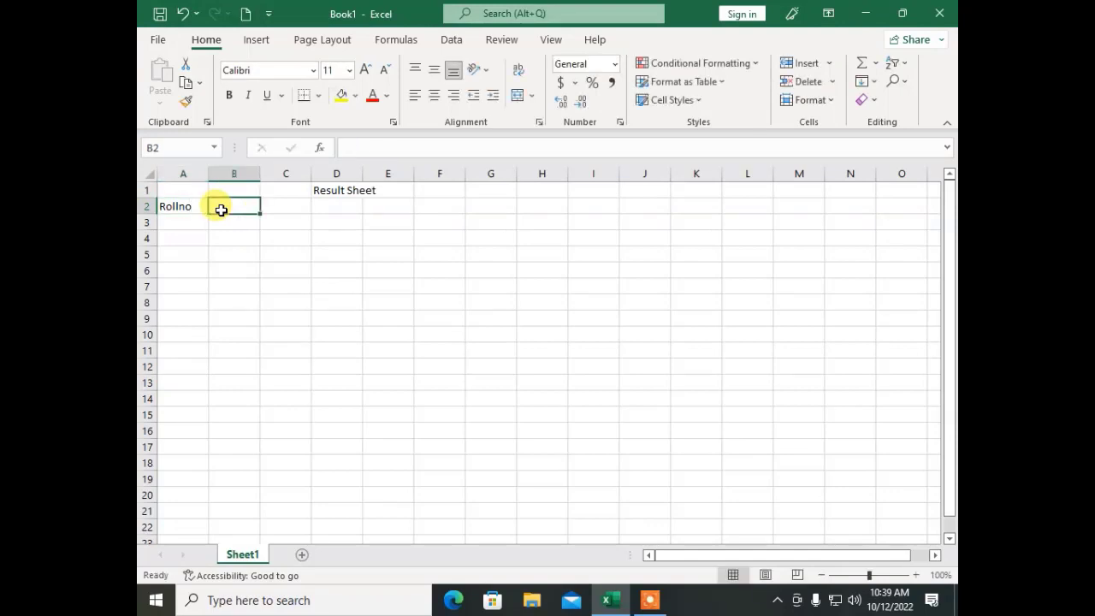
type("Name")
key("Tab")
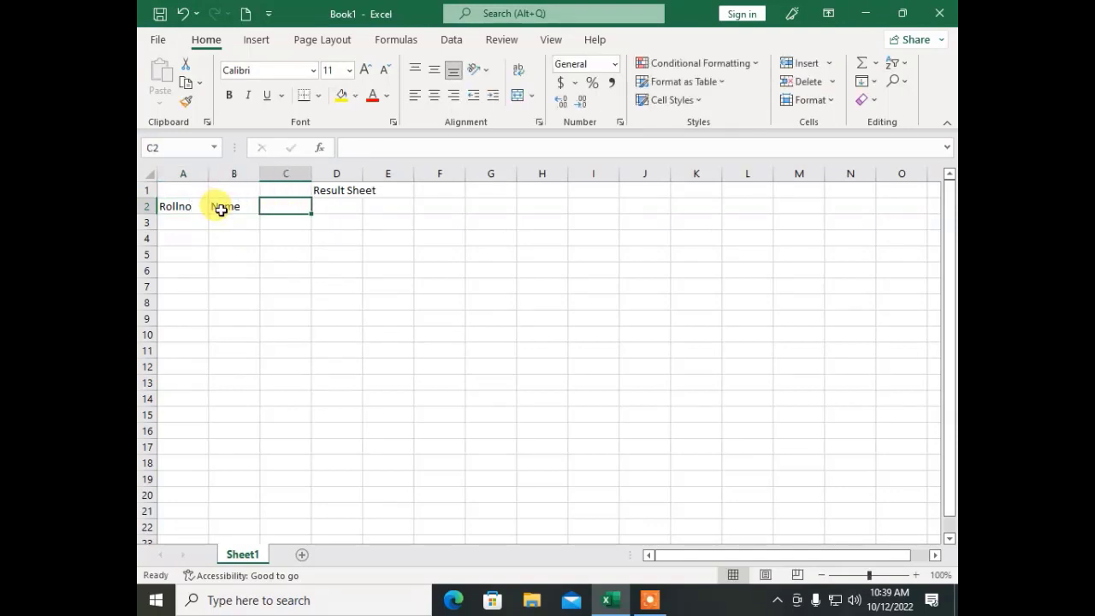
type("Fathe")
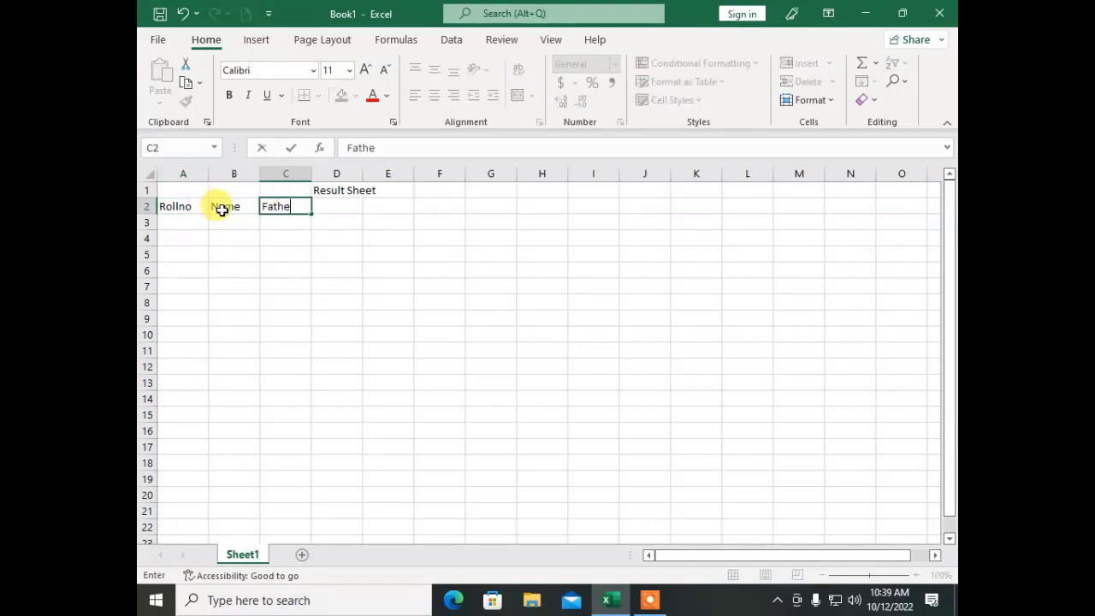
type("r Name")
key("Tab")
type("E")
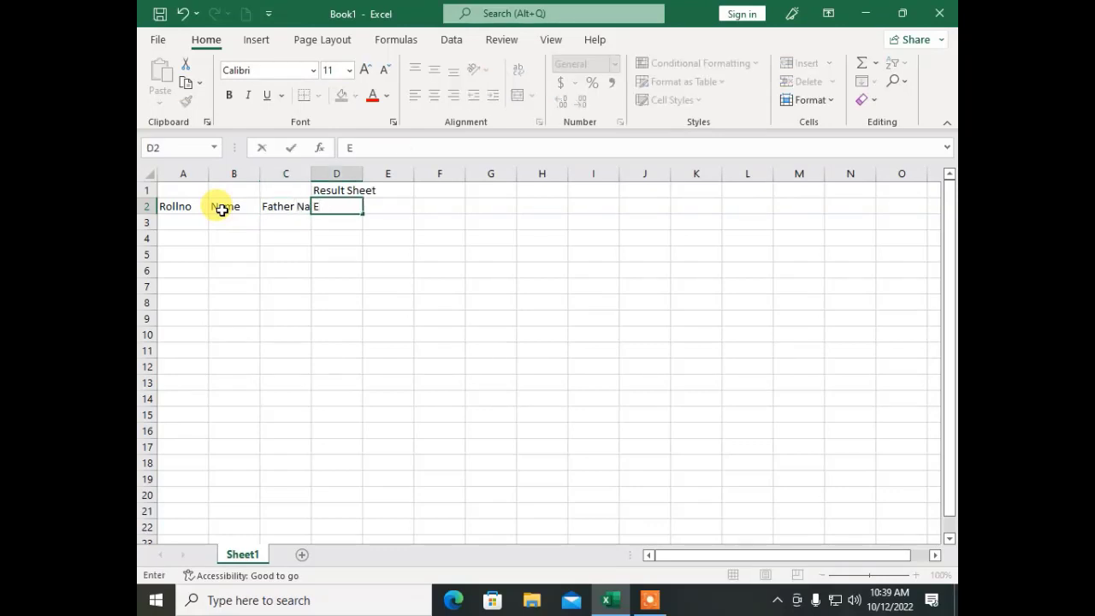
key("Left")
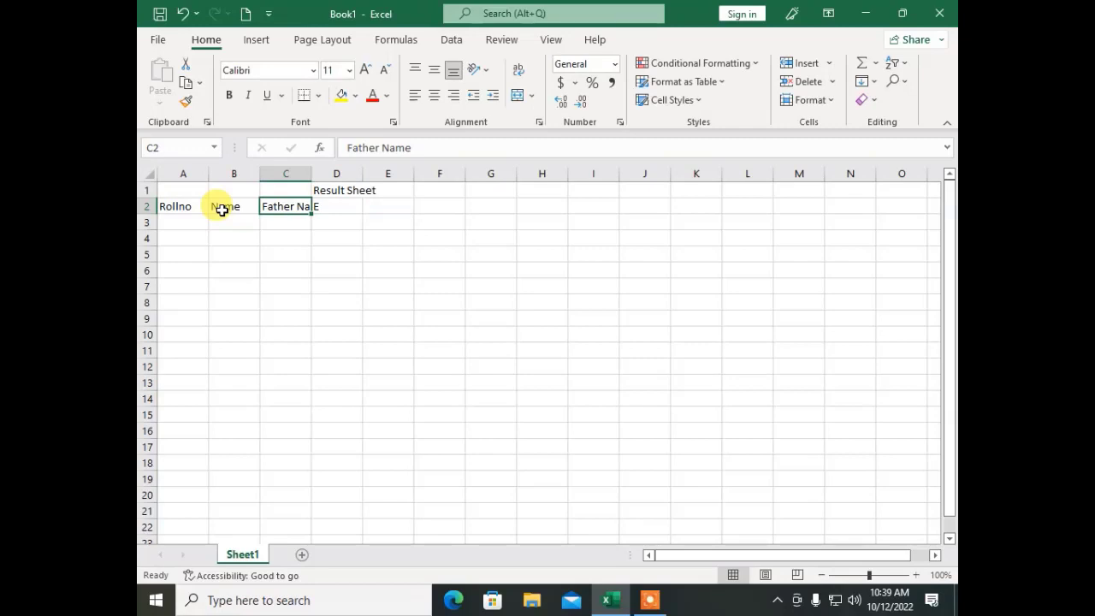
Set the column headers in cell C2 to "English" and in cell D2 to "Maths"
type("Englsih")
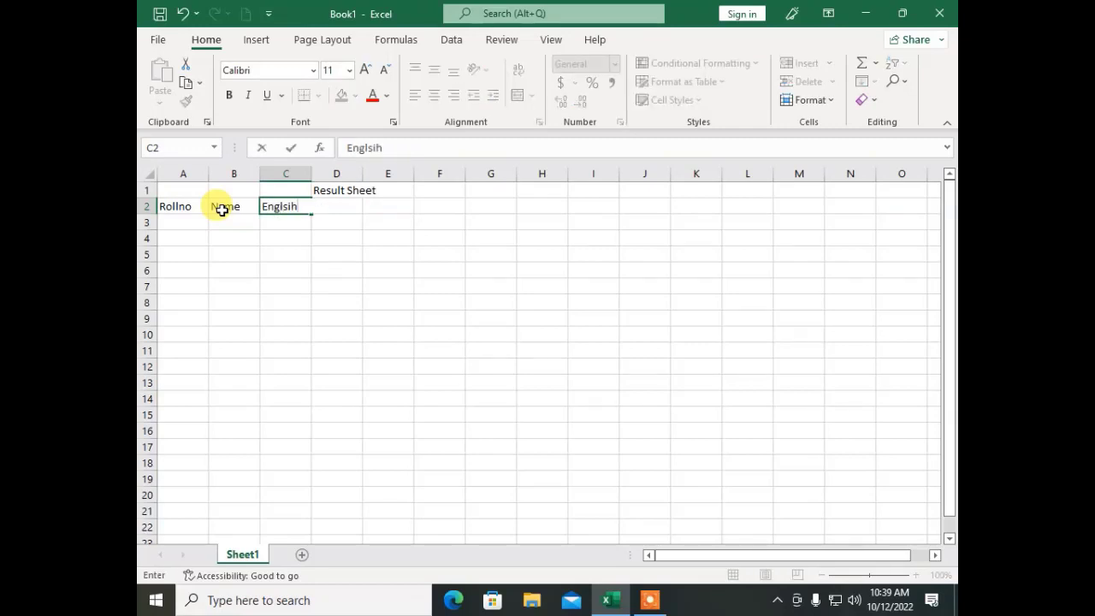
key("Right")
key("Left")
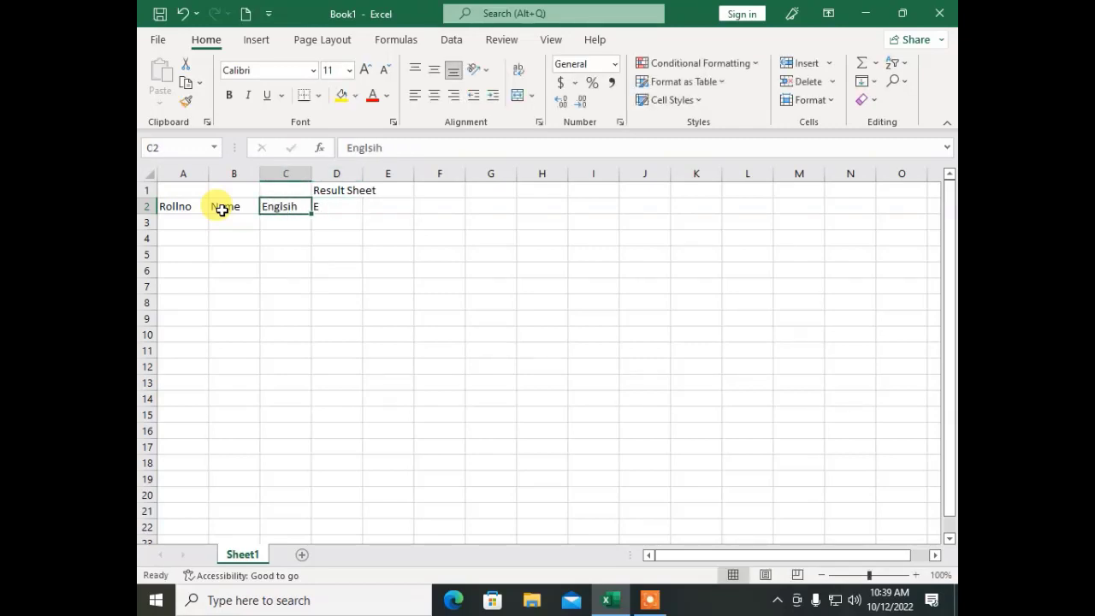
type("Engli")
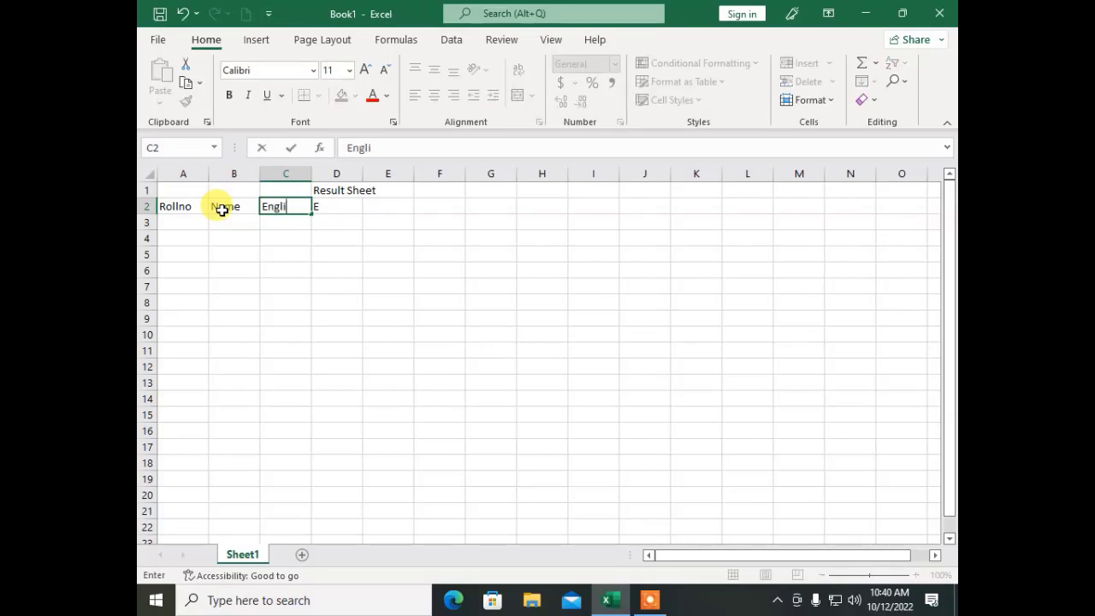
key("Right")
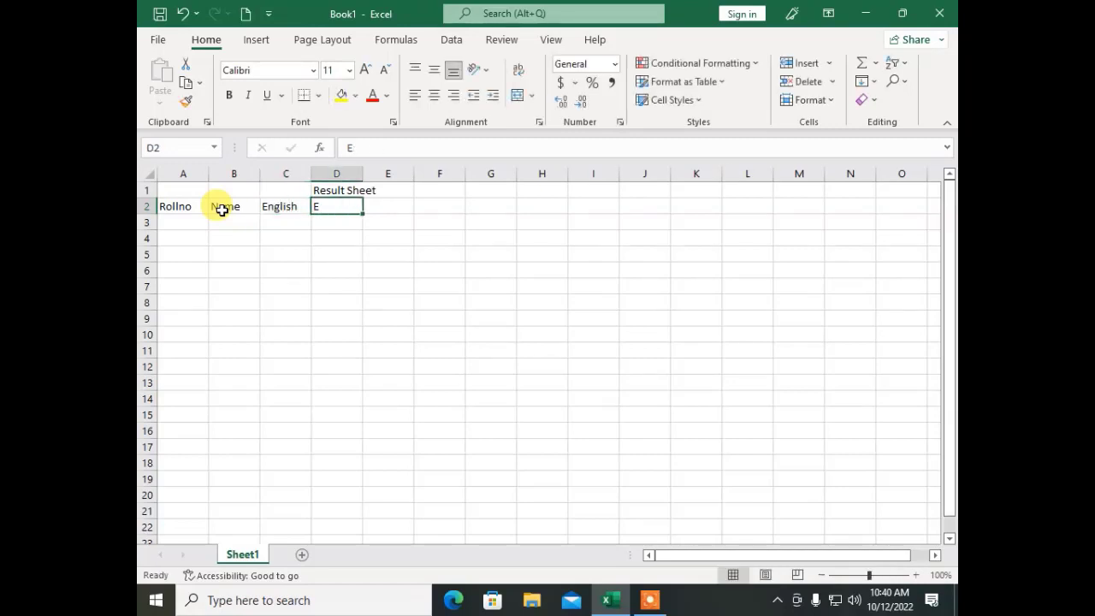
type("Maths")
key("Right")
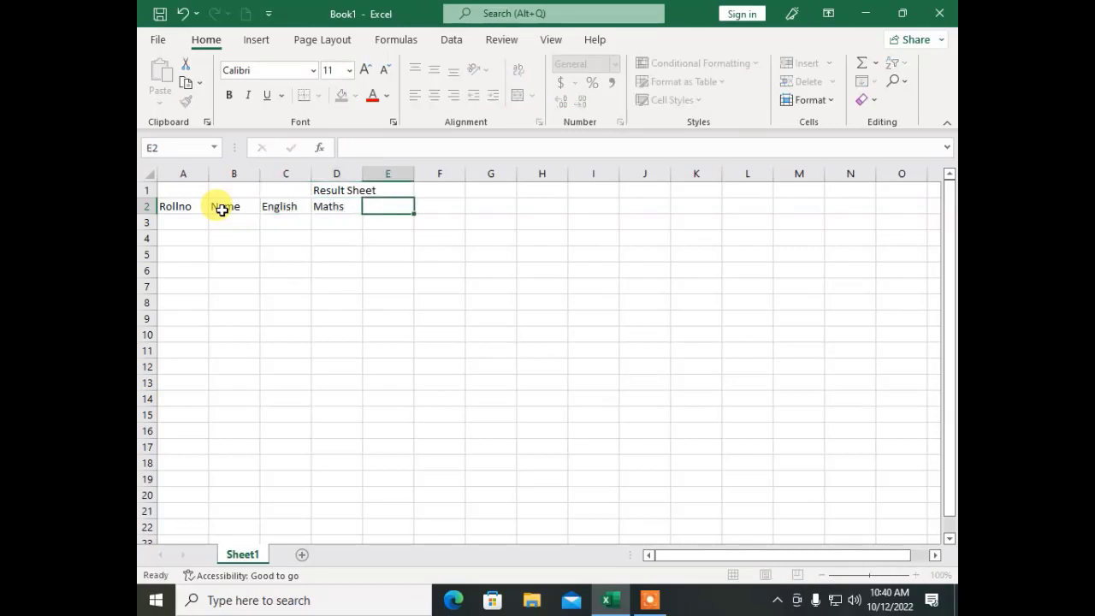
Enter the column headers "Physics" in cell E2 and "Chemistry" in cell F2
type("Physics")
key("Right")
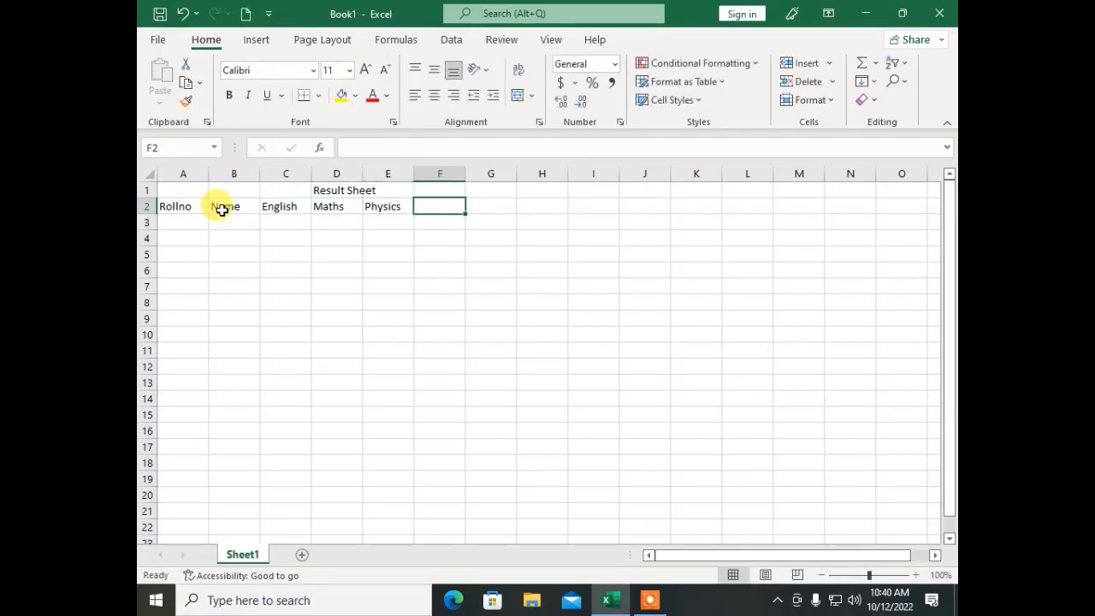
type("Chem")
key("Right")
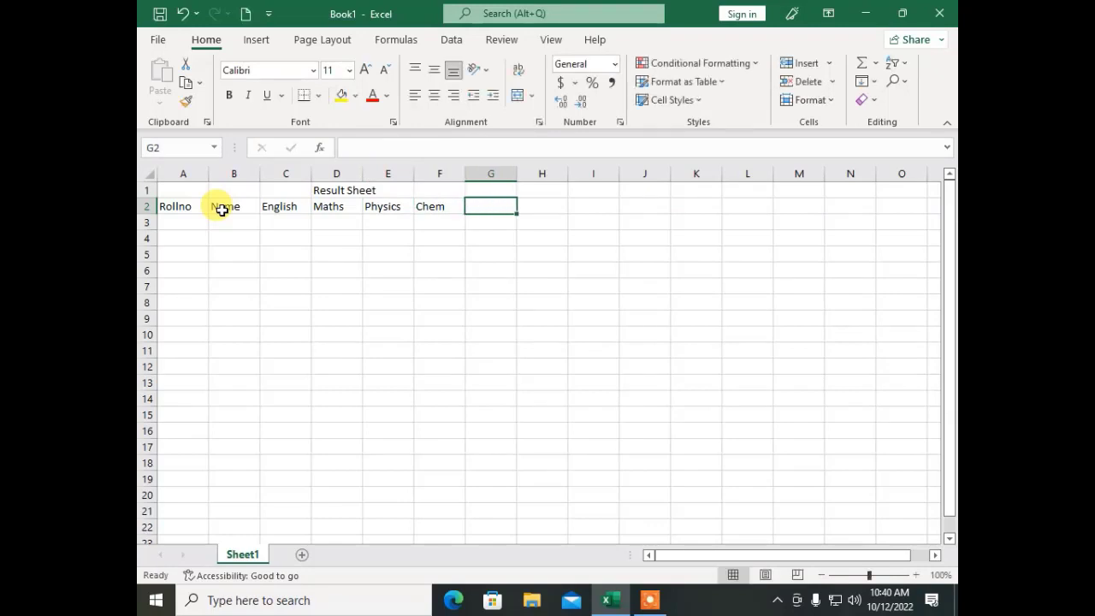
key("Left")
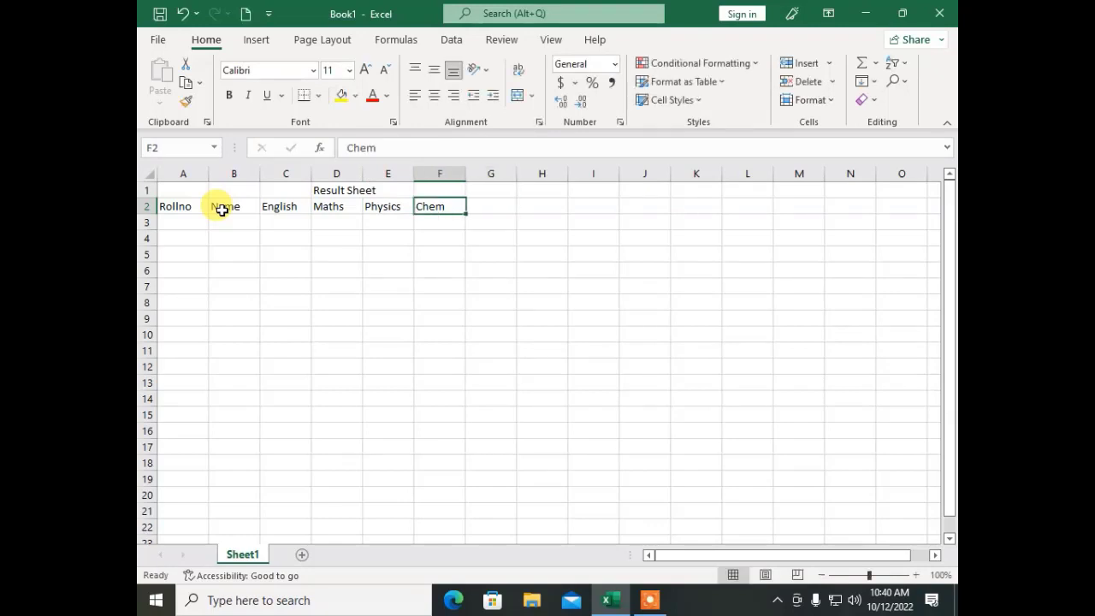
left_click(416, 150)
type("istry")
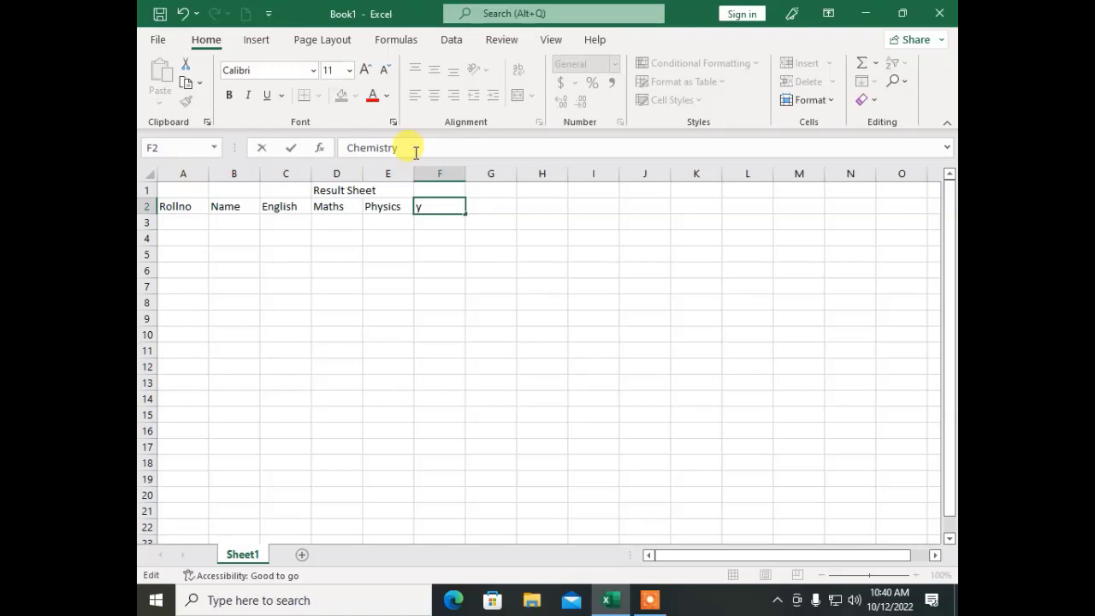
key("Return")
key("Up")
key("Right")
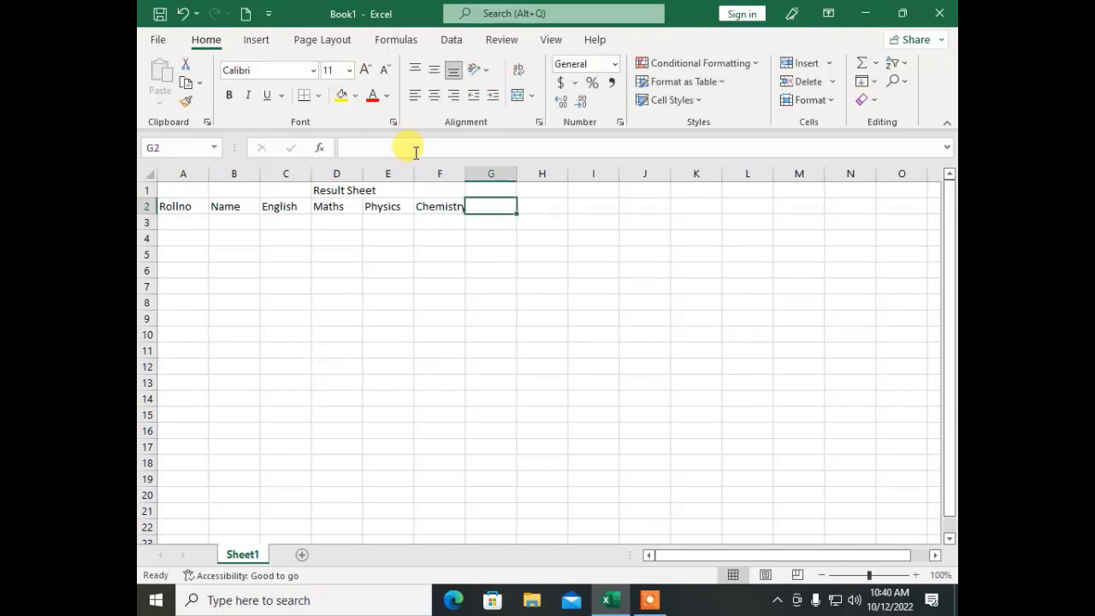
Add the column headers "Biology" in cell G2 and "Urdu" in cell H2
type("Biolog")
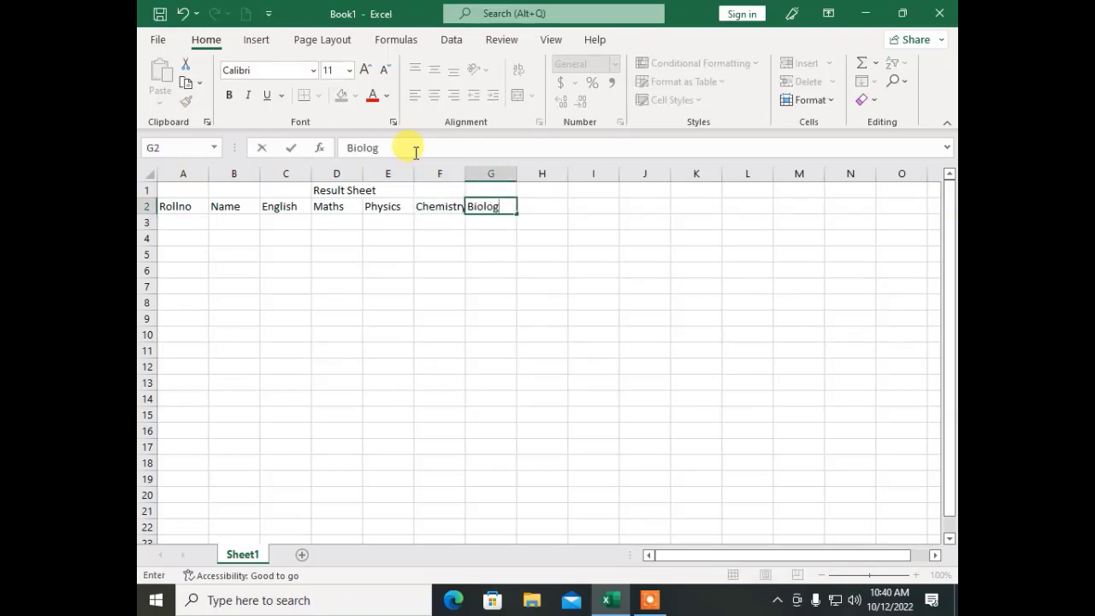
type("y")
key("Tab")
type("Ur")
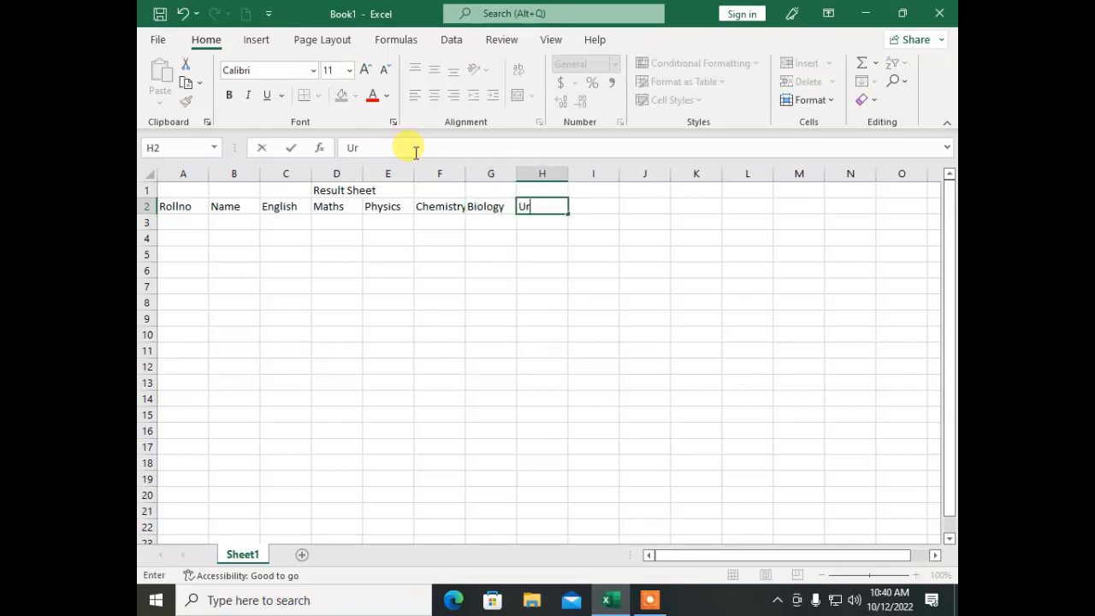
type("du")
key("Tab")
Enter the column header "Islmic Studies" in cell I2
type("Is")
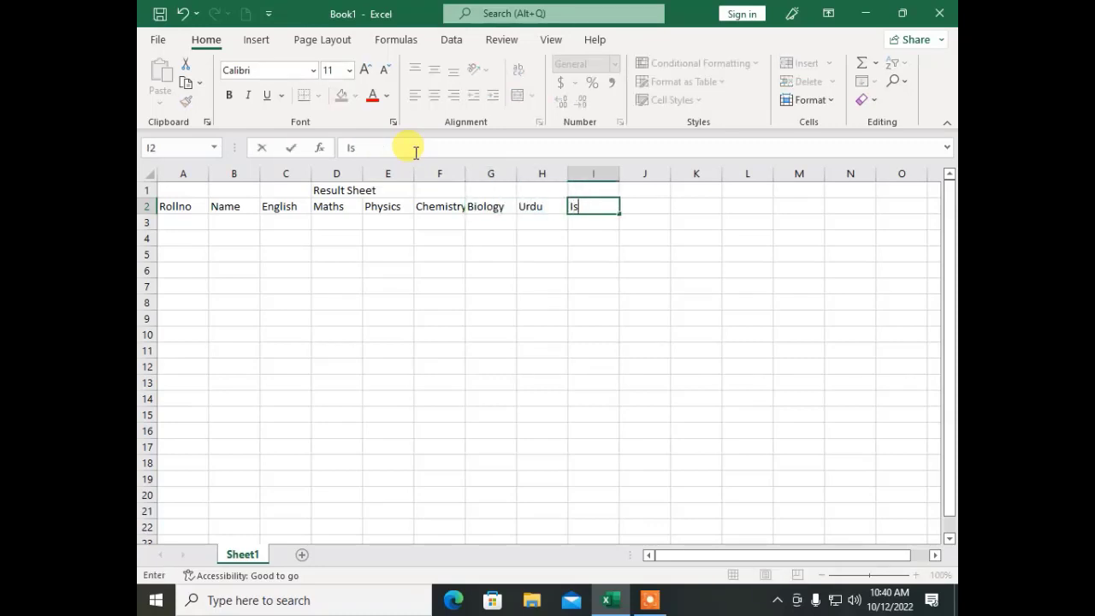
type("lmi")
key("BackSpace")
type("c Studies")
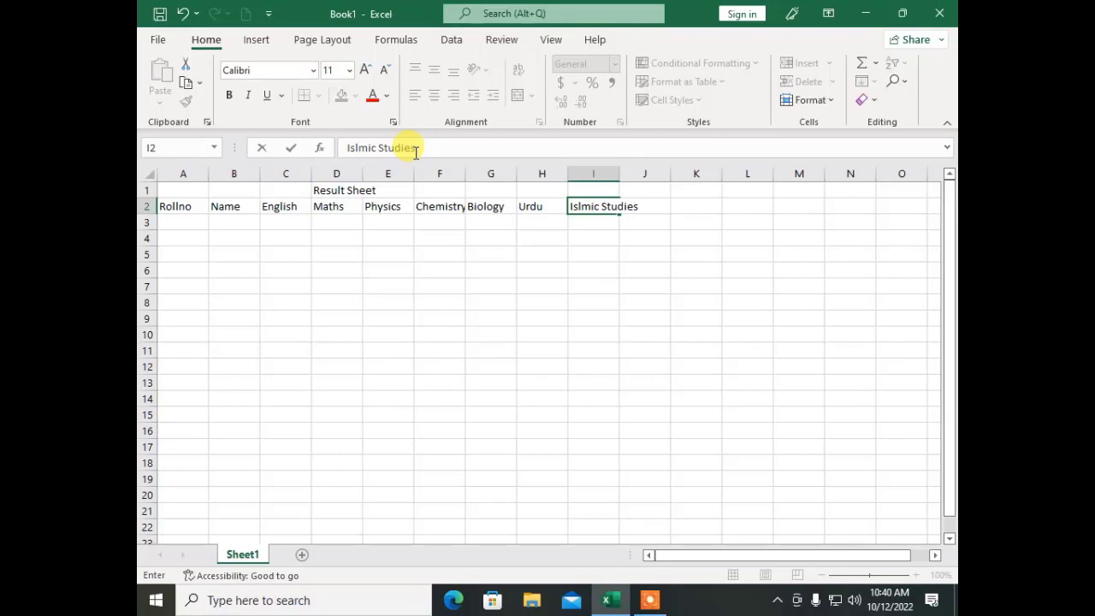
key("Tab")
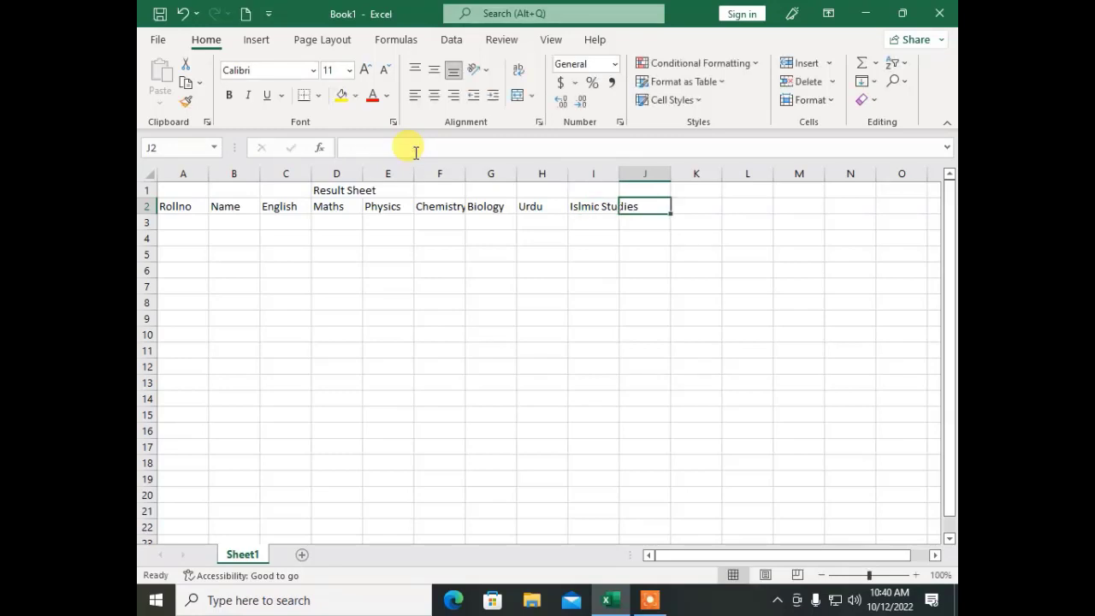
Enter the column header "Pakistan Studies" in cell J2
type("Paj")
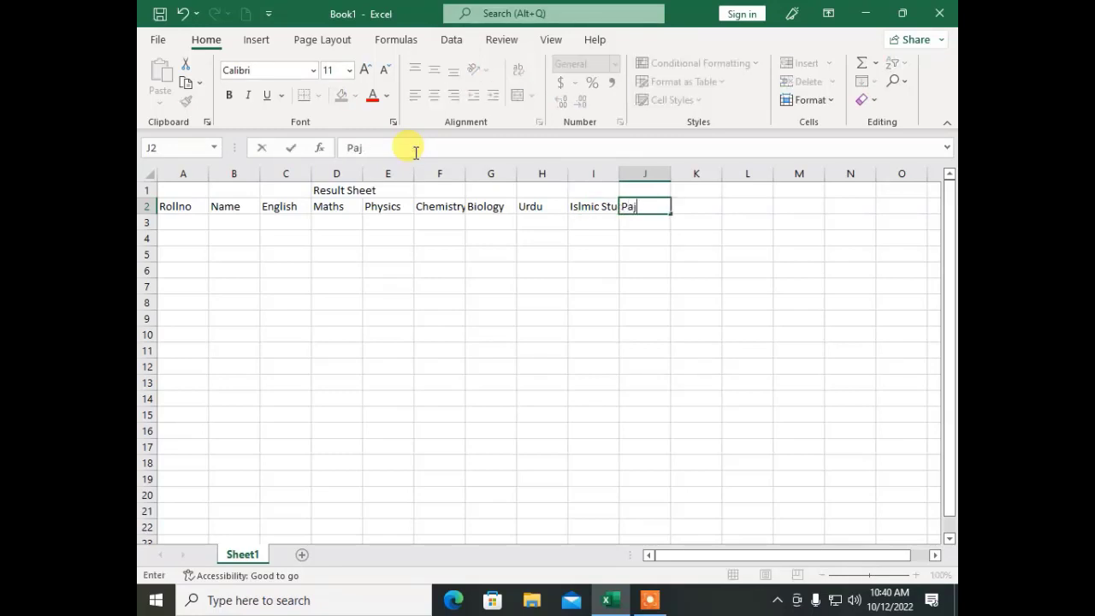
type("kistan Sy")
key("BackSpace")
type("tu")
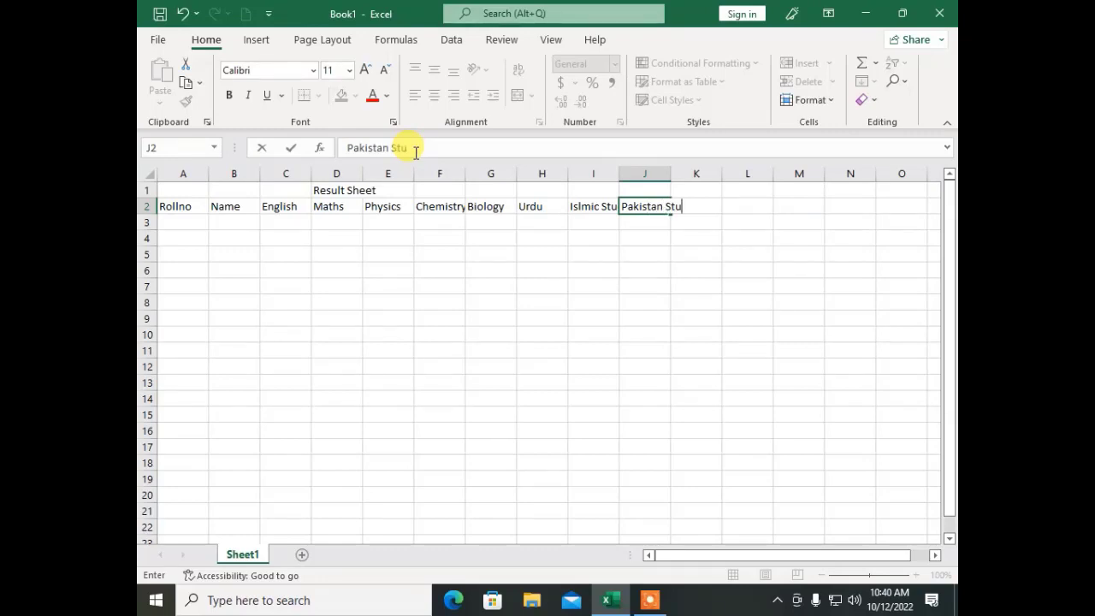
type("dies")
key("Tab")
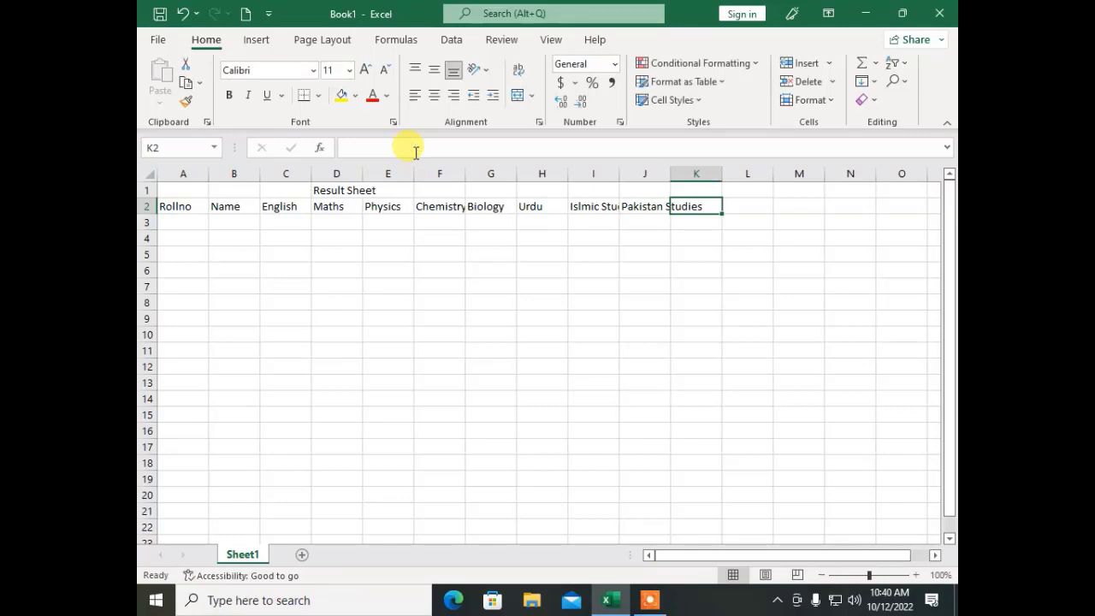
Enter the column header "Total Marks" in cell K2
type("Total")
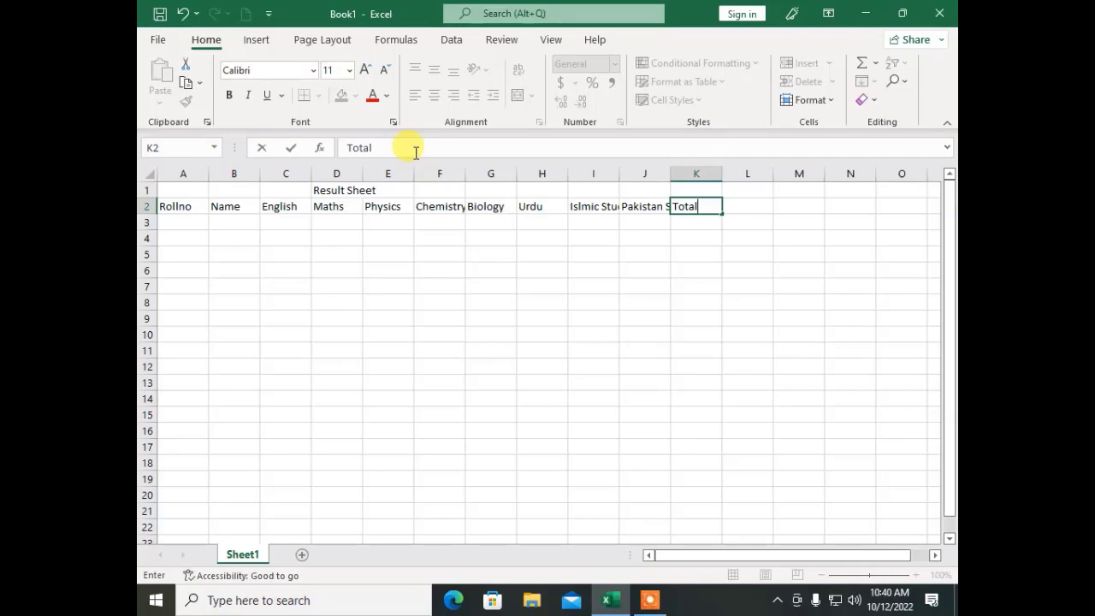
key("Tab")
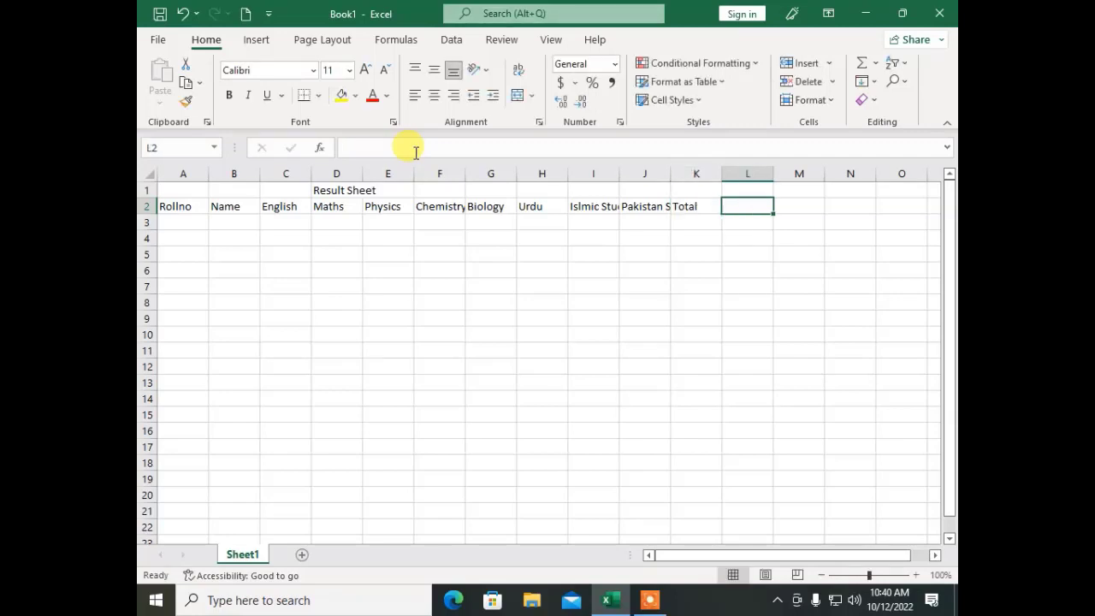
key("Left")
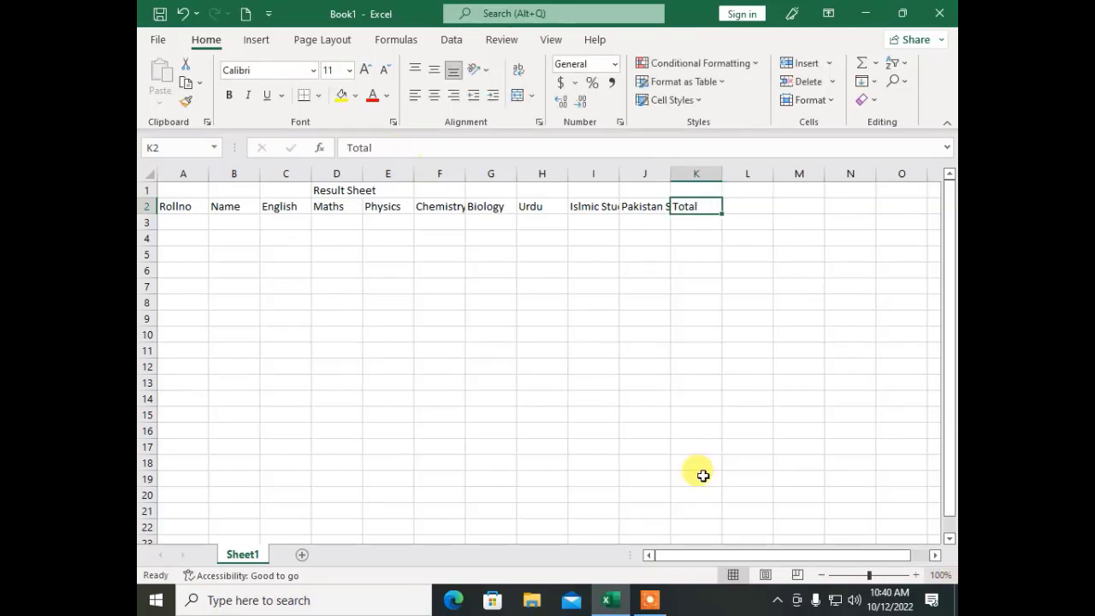
left_click(409, 152)
type("Ma")
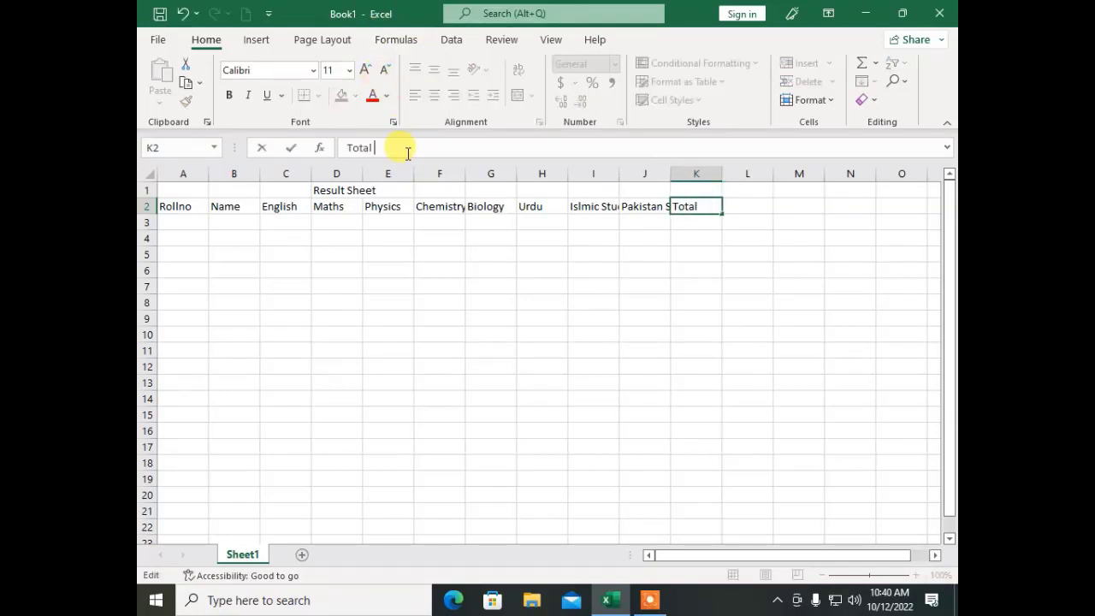
type("rks")
key("Return")
key("Up")
key("Right")
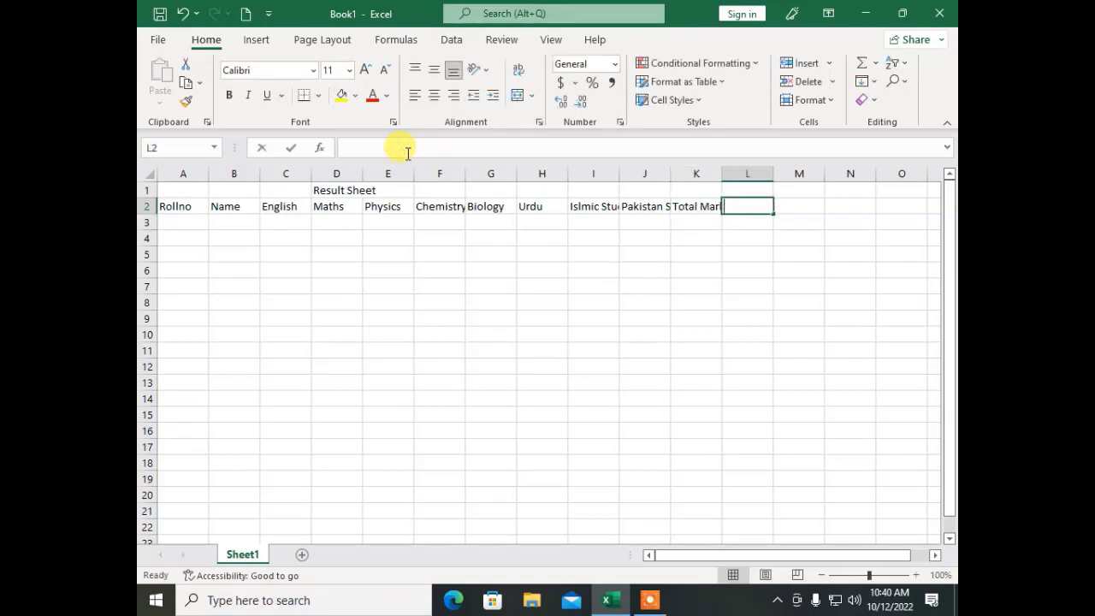
Enter the column header "Obtained Marks" in cell L2
type("Obtain")
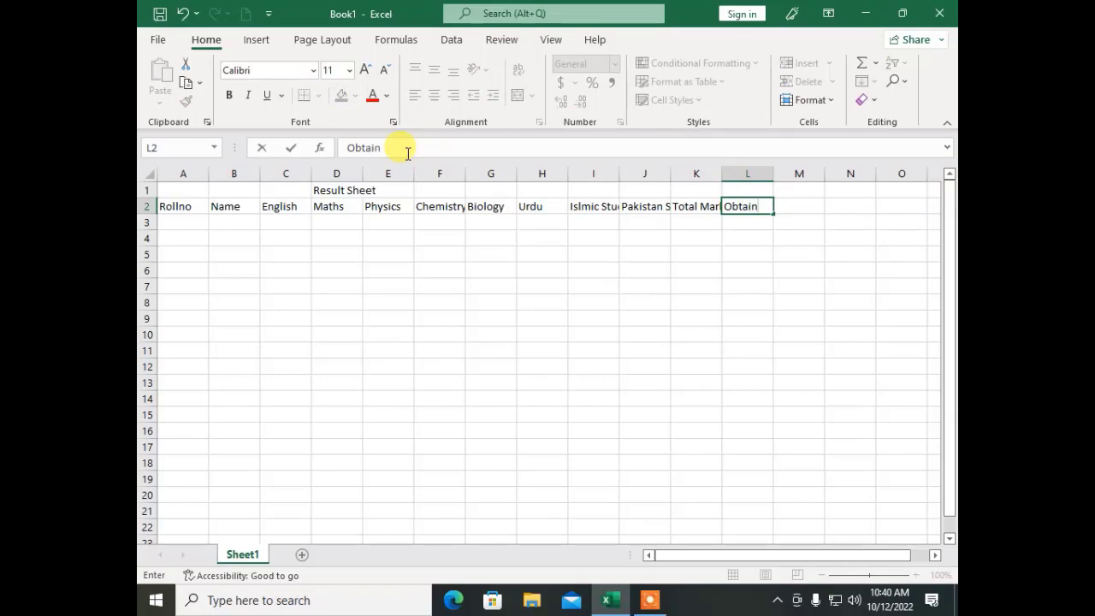
type("ed Marks")
key("Tab")
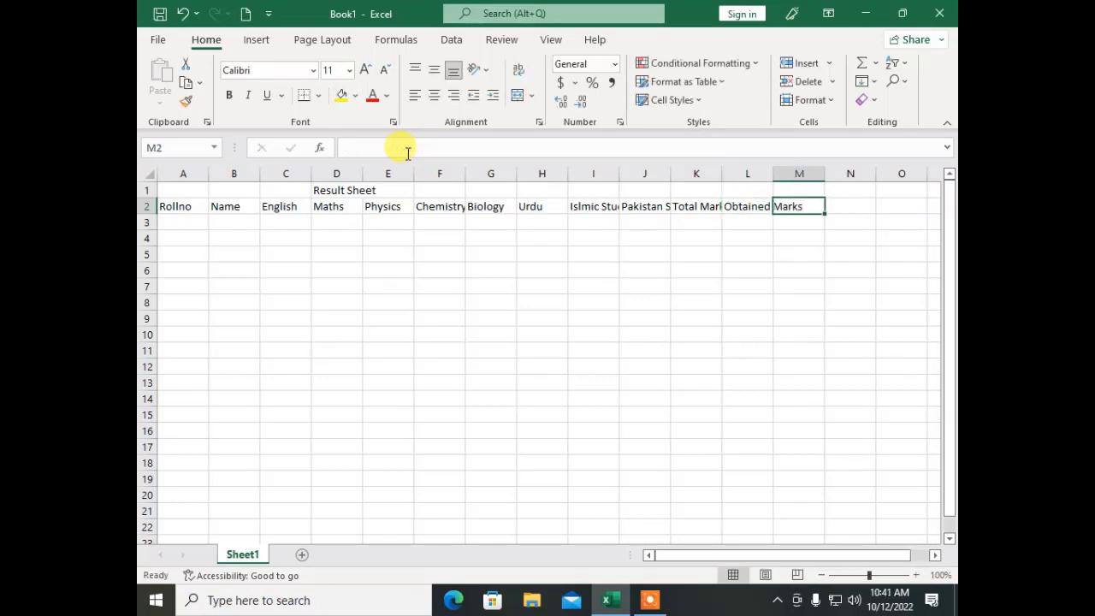
Add the column headers "Percent" in cell M2 and "Grade" in cell N2
type("Percen")
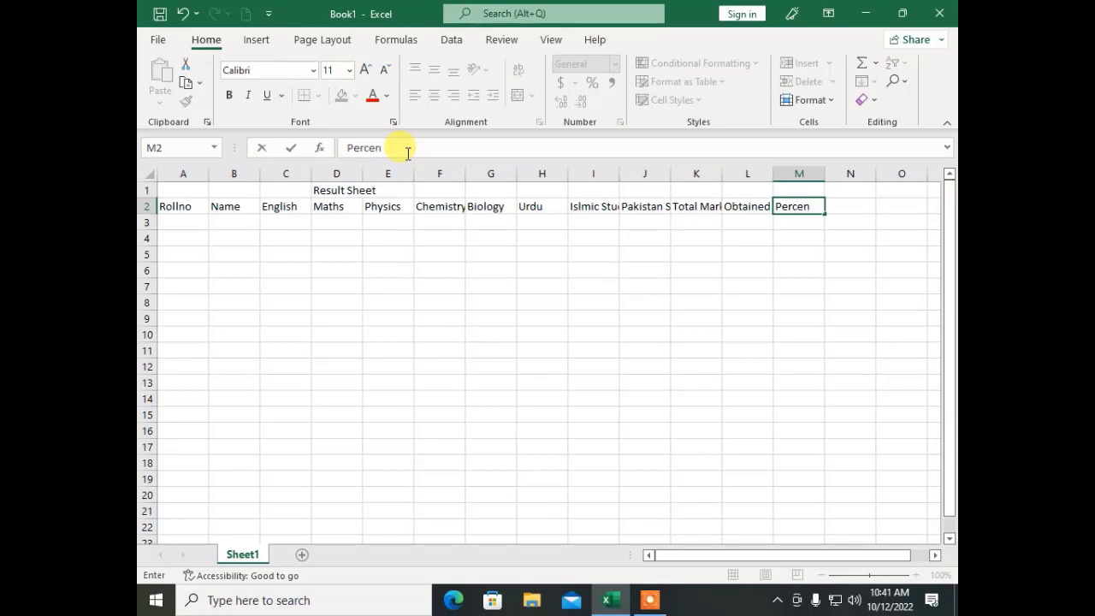
type("t")
key("Tab")
type("Grade")
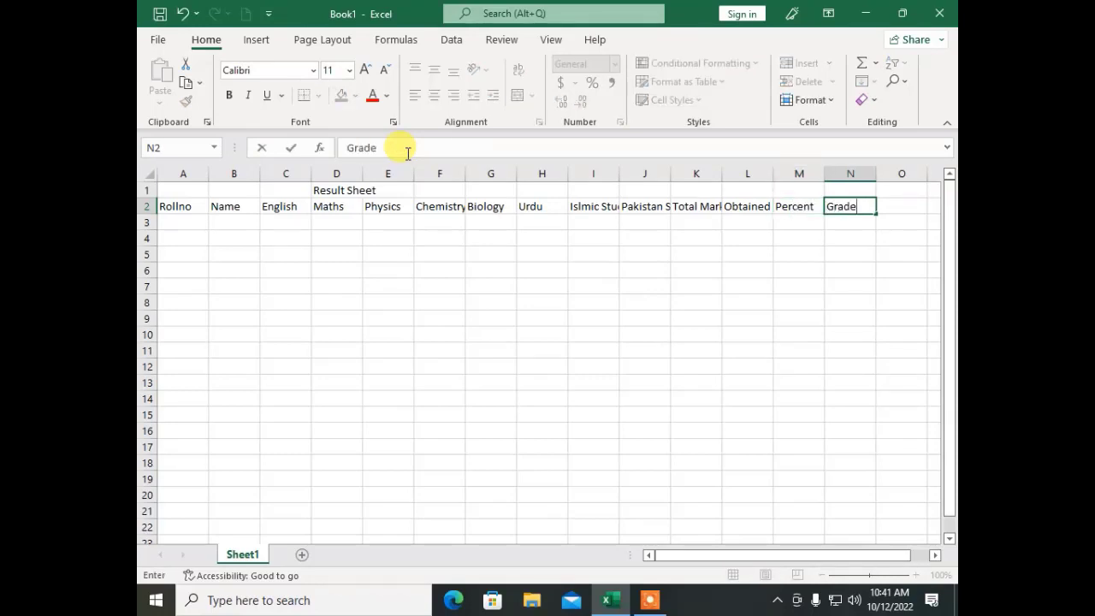
key("Tab")
Enter the column header "Remarks" in cell O2
type("R")
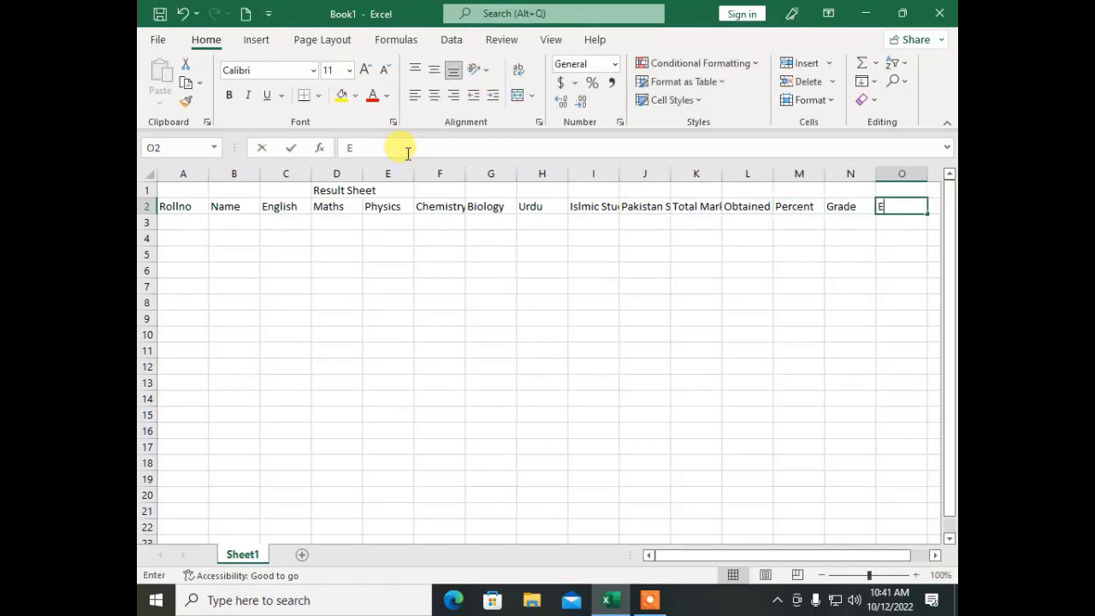
key("BackSpace")
type("Re")
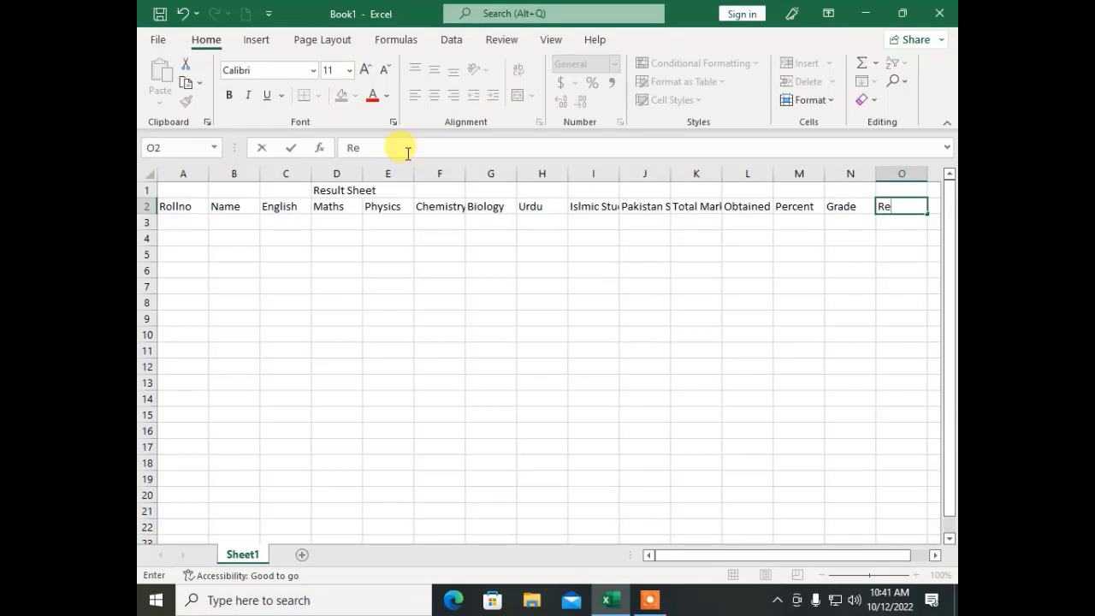
type("marks")
key("Return")
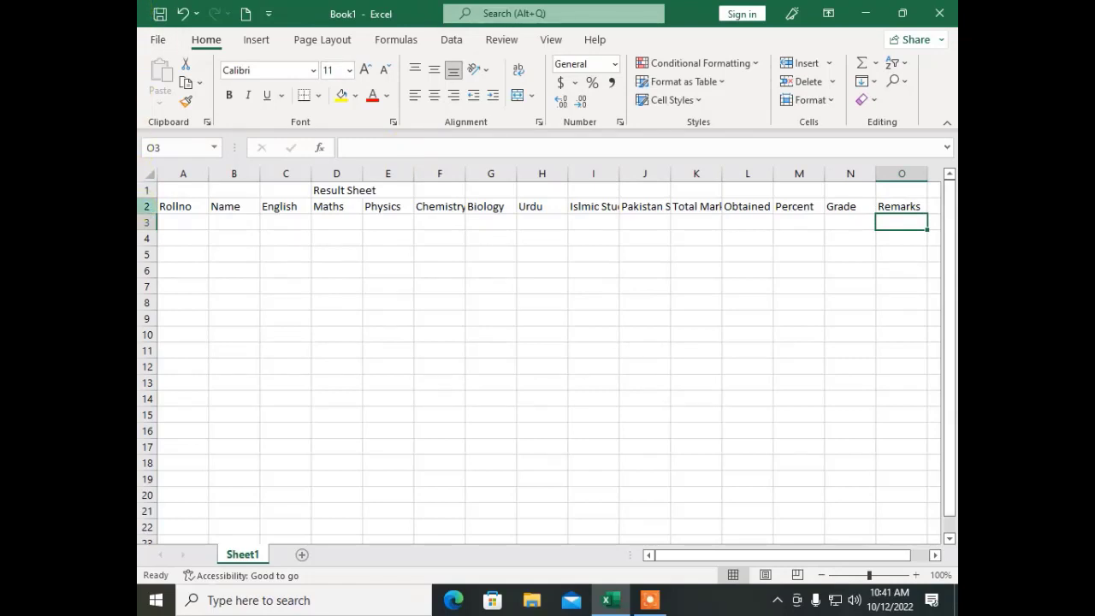
Merge and center the "Result Sheet" title across cells A1 to O1
left_click(146, 206)
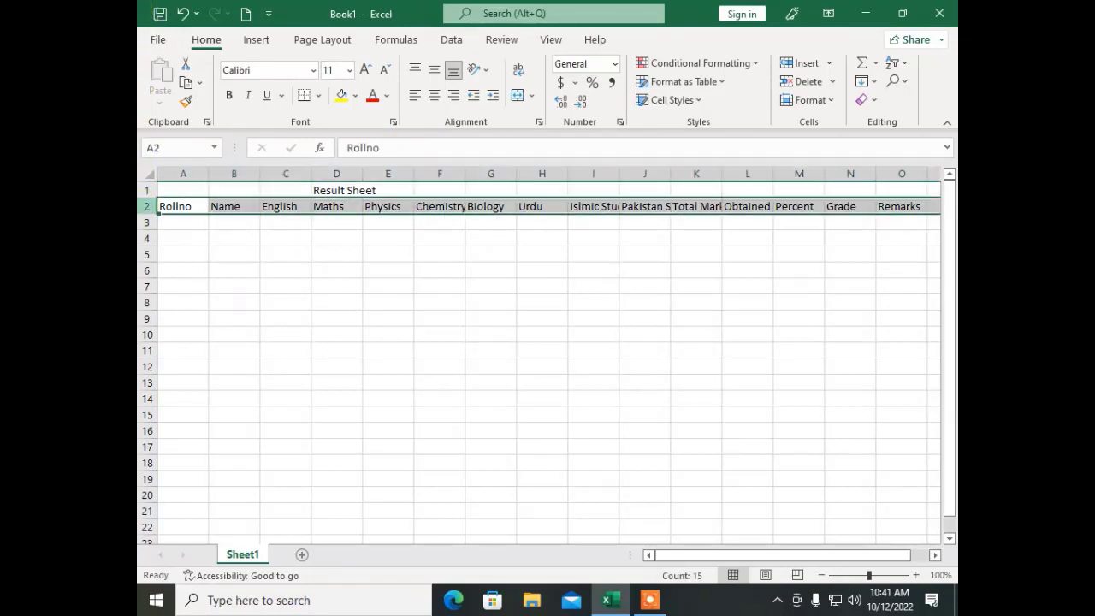
left_click(183, 254)
left_click_drag(183, 189, 903, 186)
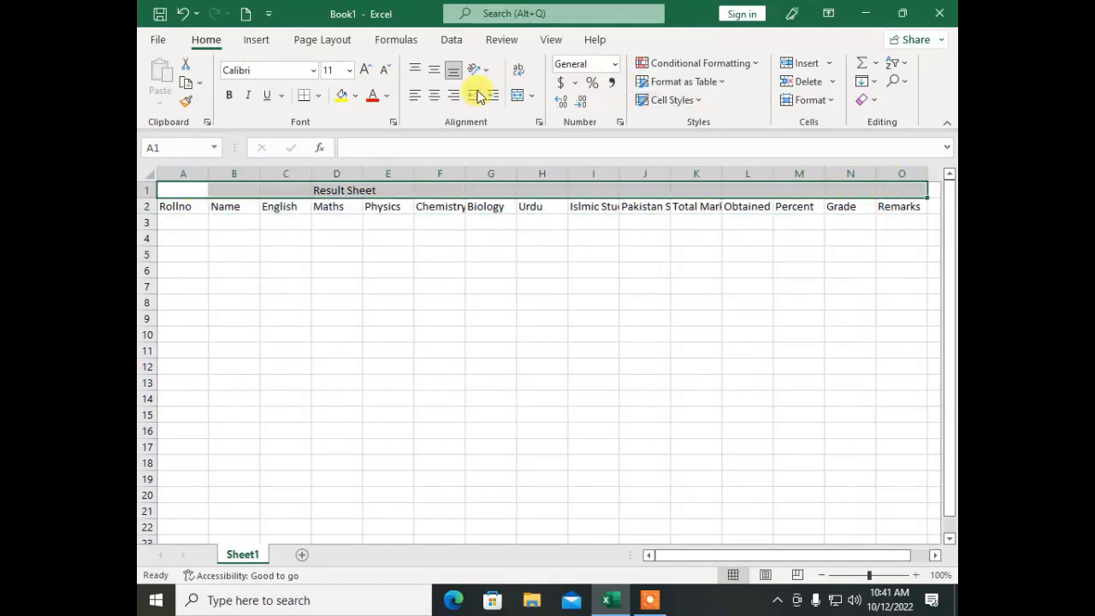
left_click(513, 95)
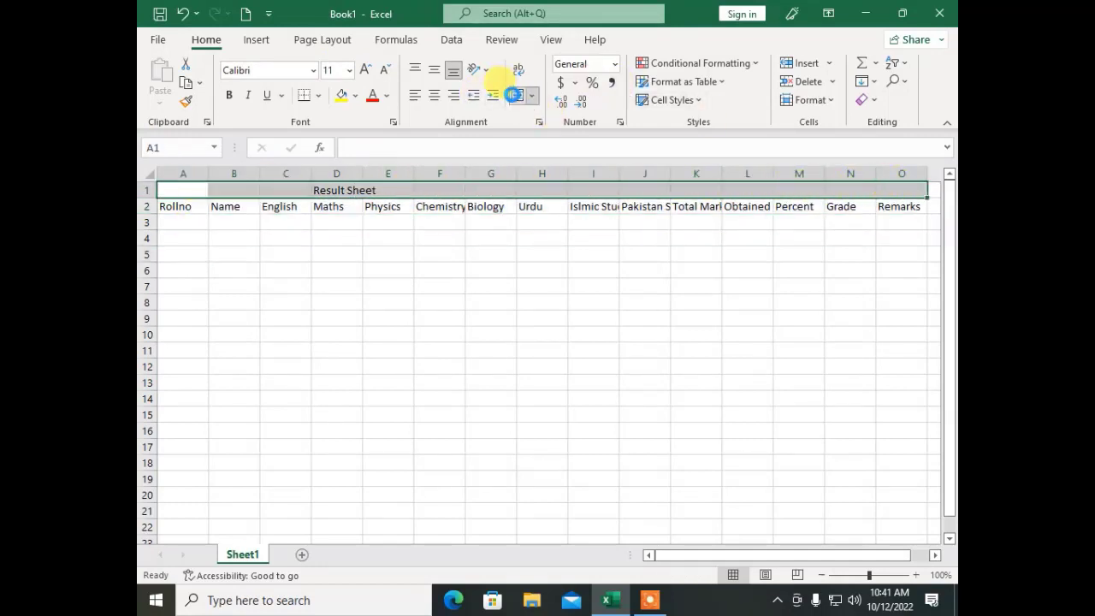
Change the font of the merged "Result Sheet" title to Bahnschrift SemiBold
left_click(311, 70)
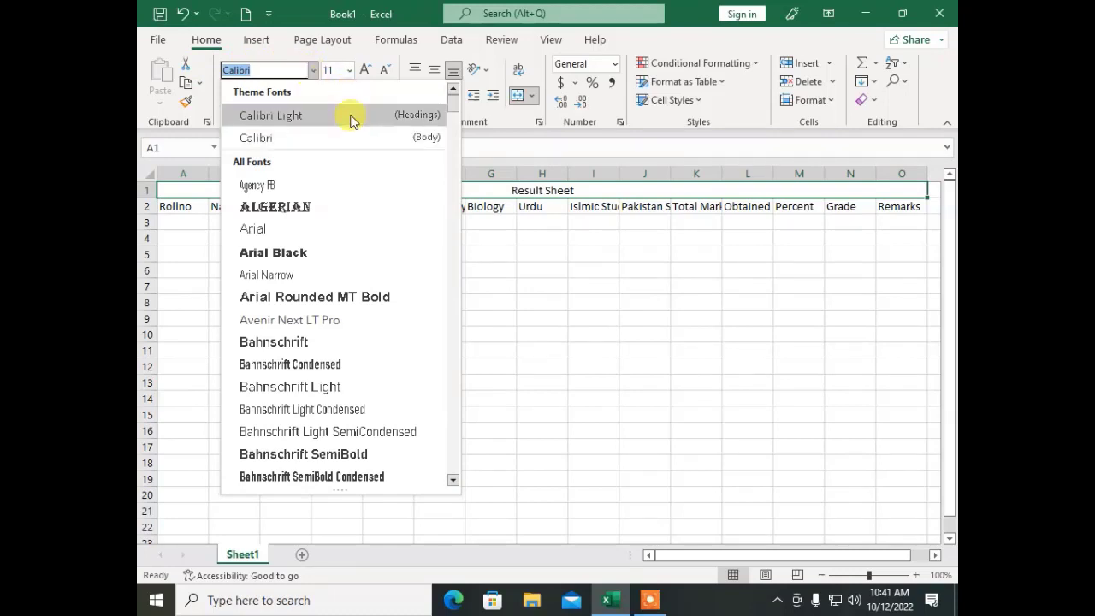
scroll(295, 308, "down", 2)
scroll(277, 315, "down", 1)
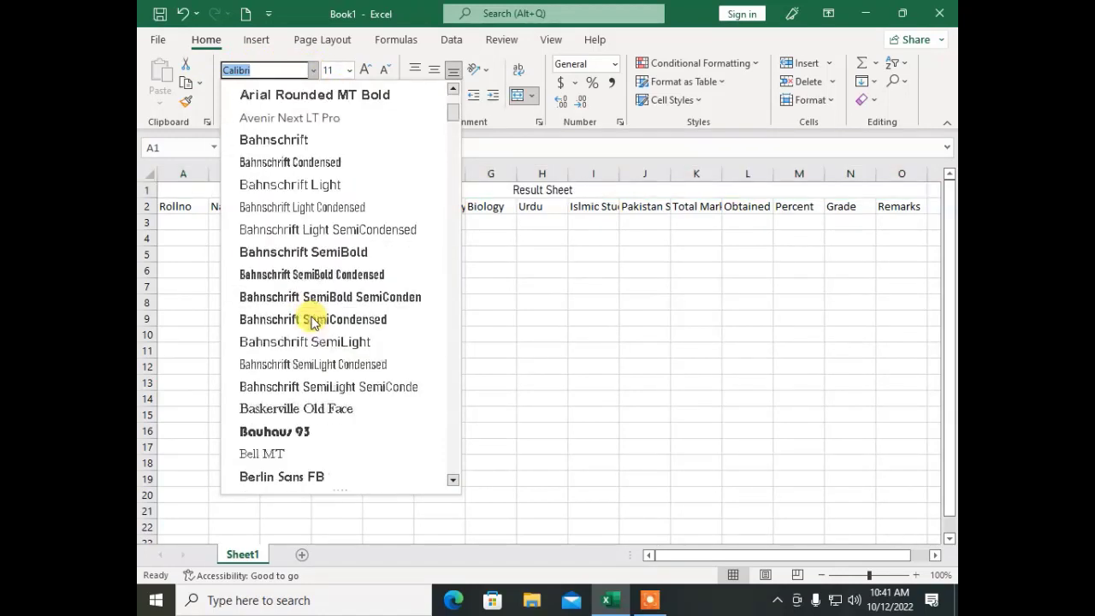
left_click(325, 253)
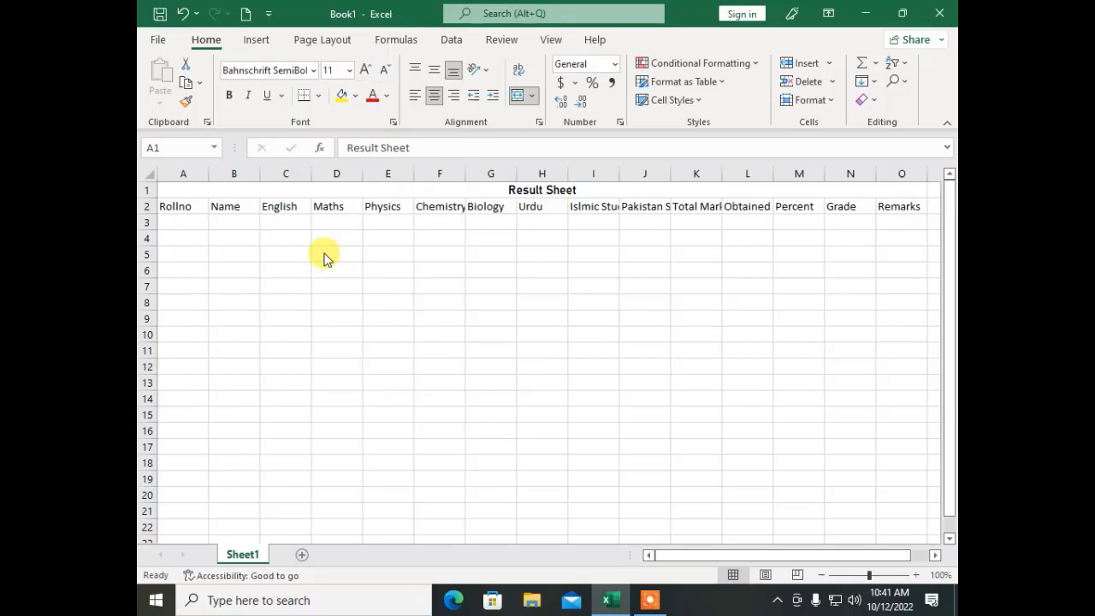
Enlarge the "Result Sheet" title text to font size 72
left_click(367, 70)
left_click(367, 71)
left_click(368, 70)
double_click(368, 71)
double_click(368, 70)
left_click(368, 70)
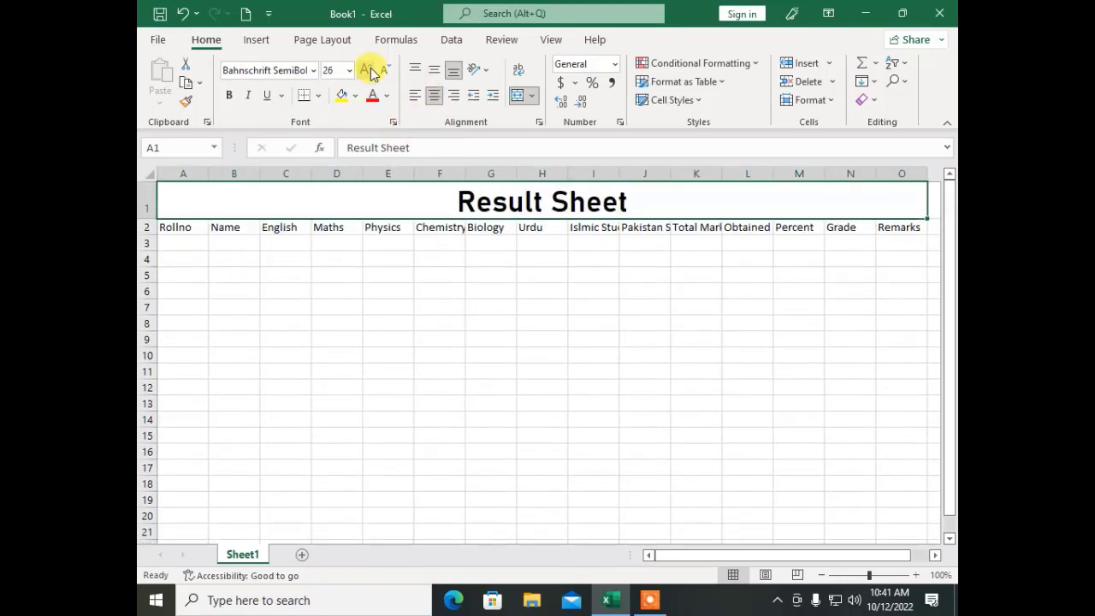
double_click(368, 70)
left_click(368, 70)
left_click(368, 70)
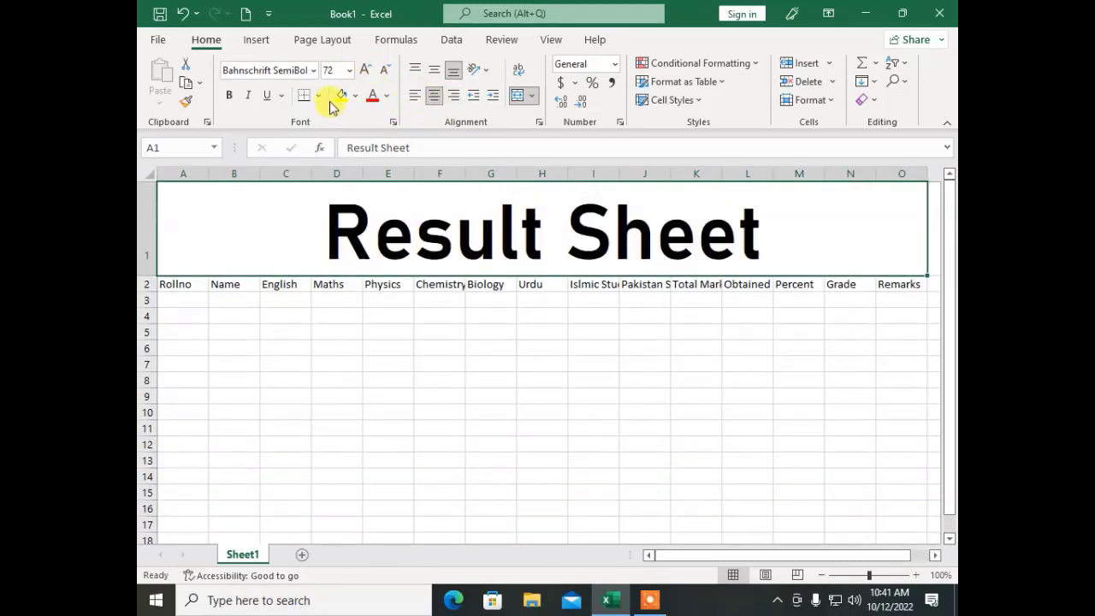
Give the "Result Sheet" title white text on a black fill
left_click(386, 96)
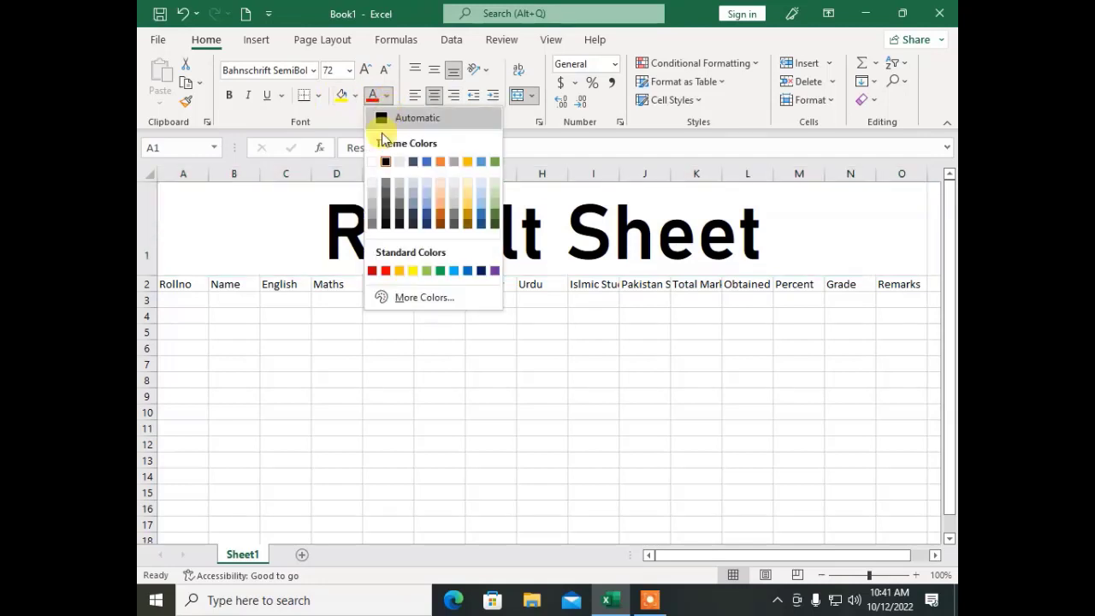
left_click(371, 162)
left_click(357, 96)
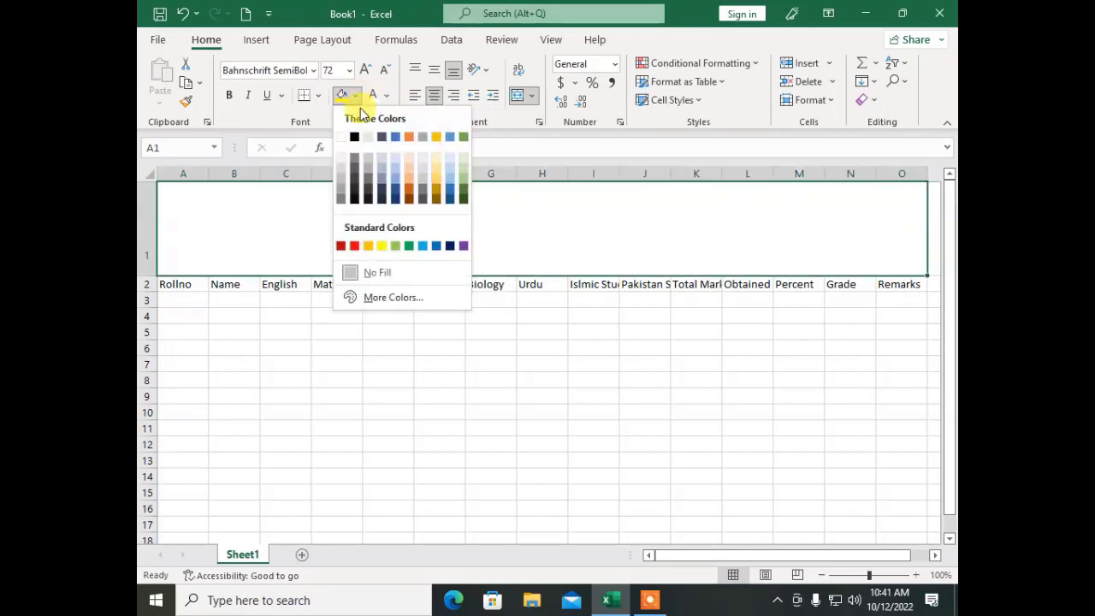
left_click(355, 139)
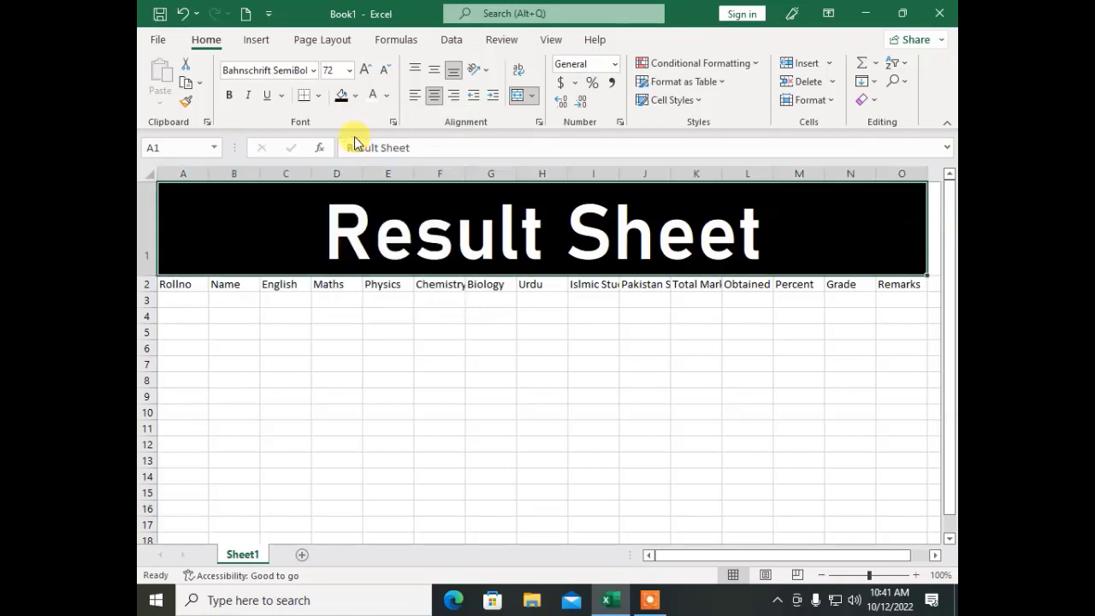
Wrap the text of the headers in A2:O2 and widen column F so "Chemistry" fits on one line
left_click(173, 282)
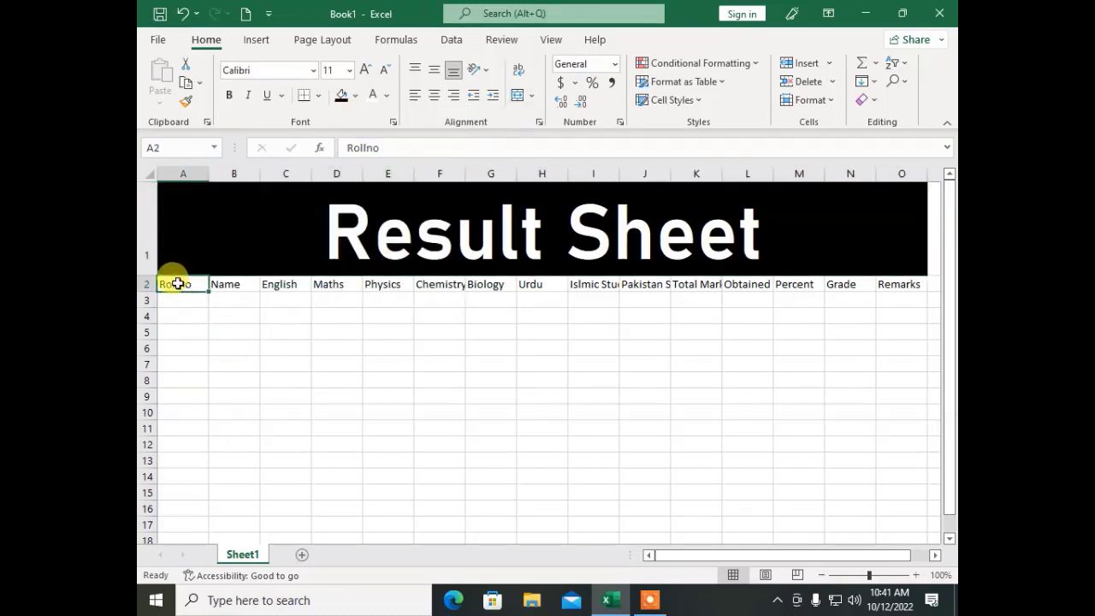
left_click_drag(176, 282, 893, 289)
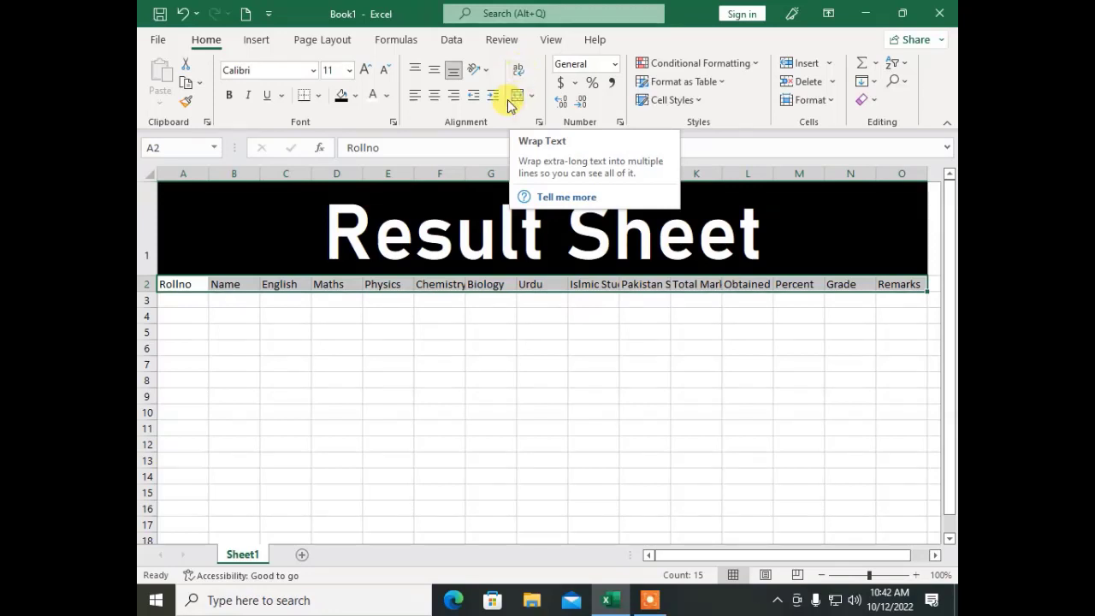
left_click(520, 73)
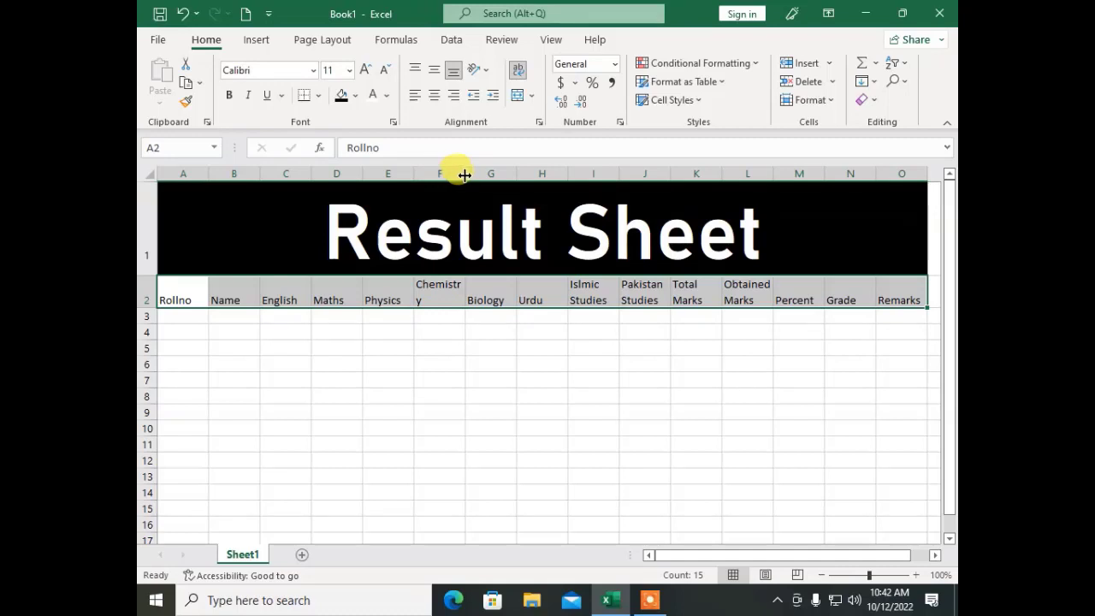
left_click_drag(465, 174, 473, 174)
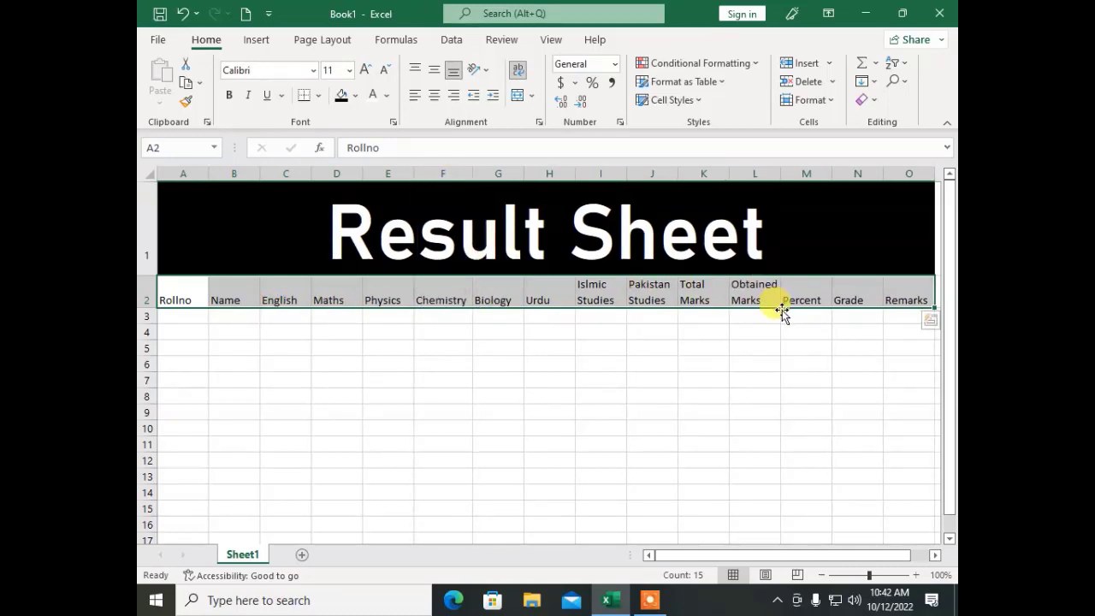
Format the headers in A2:O2 as bold yellow text on a dark green fill
left_click(229, 95)
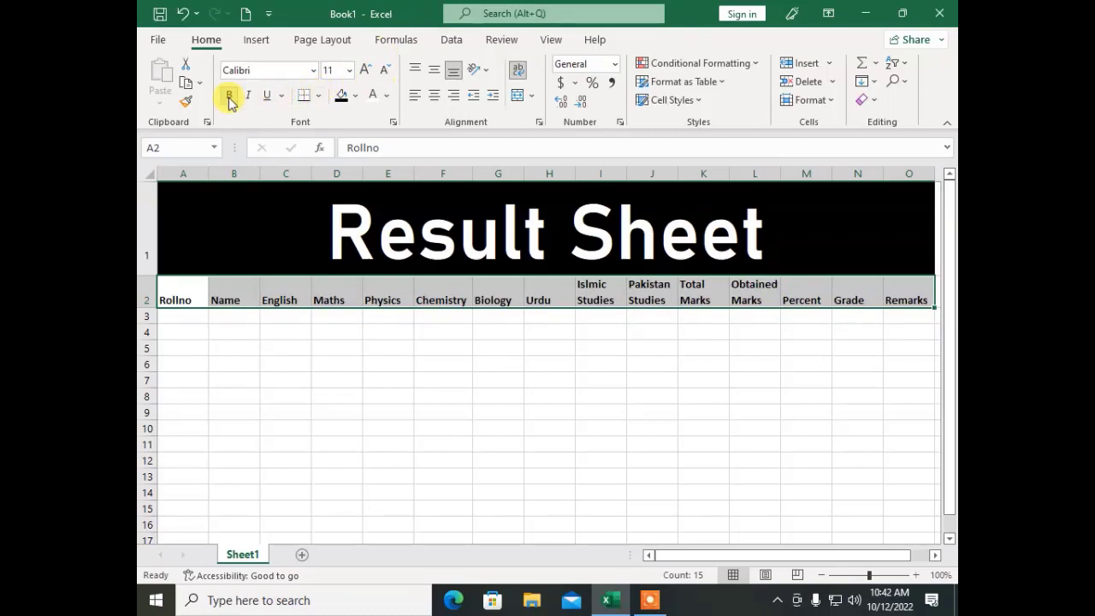
left_click(353, 96)
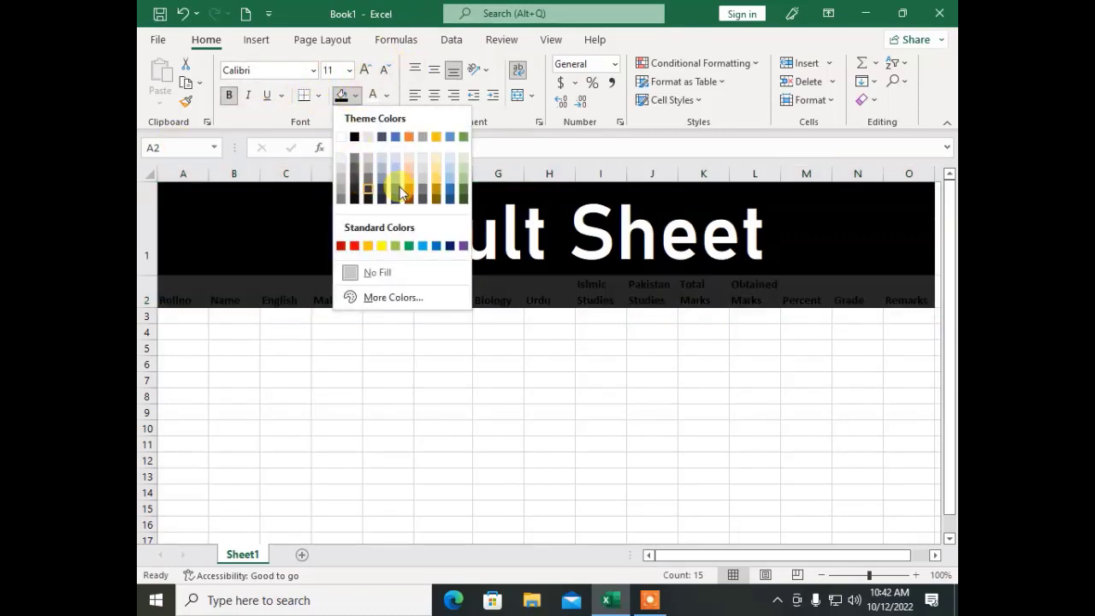
left_click(464, 194)
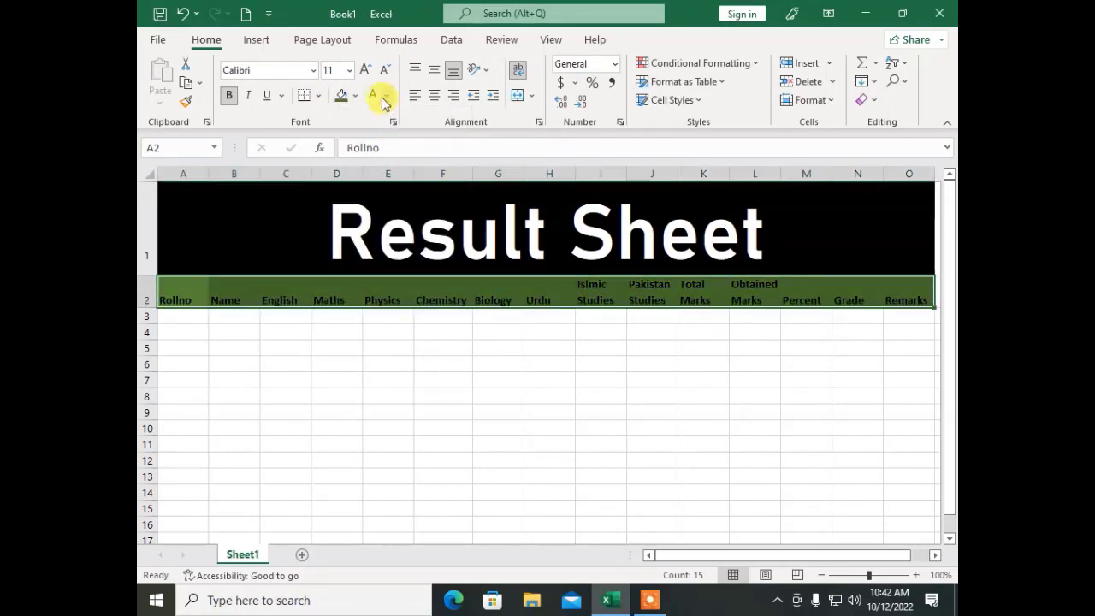
left_click(390, 96)
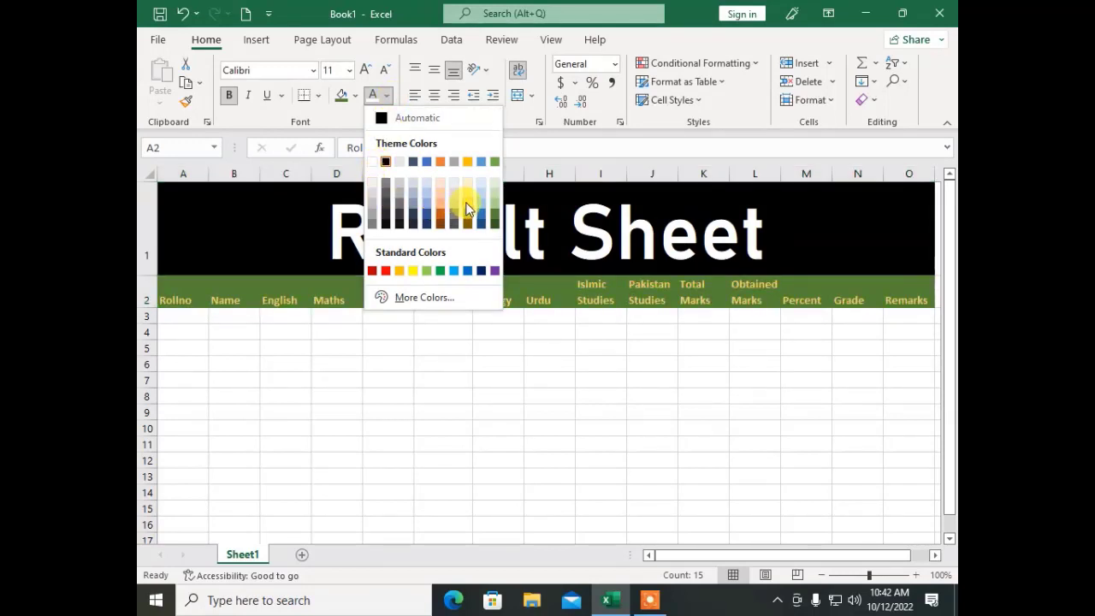
left_click(414, 271)
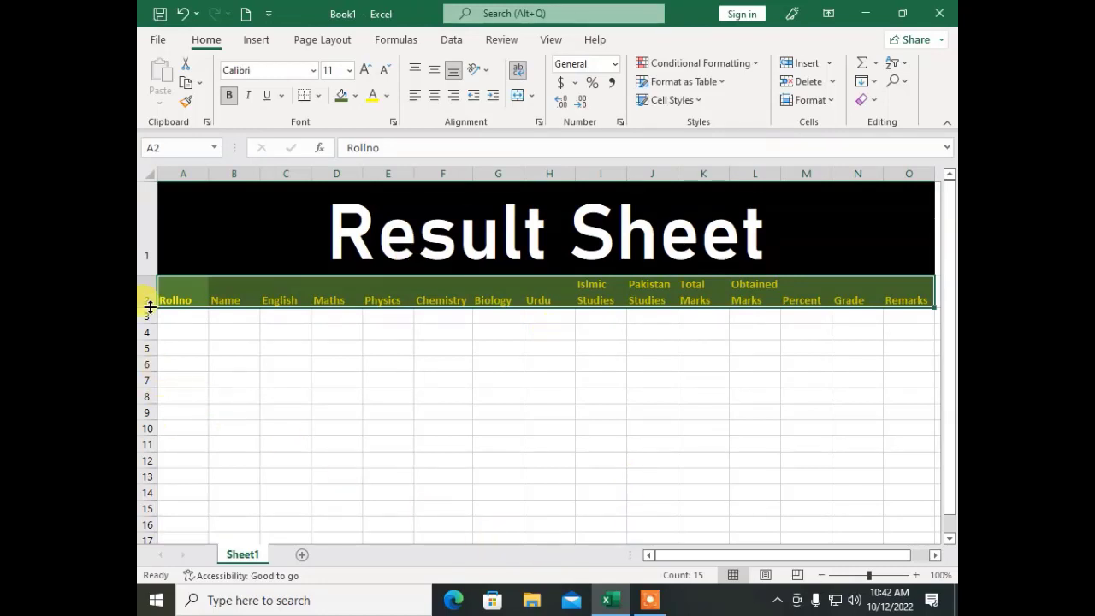
Make header row 2 slightly taller and center its text both vertically and horizontally
left_click_drag(146, 308, 146, 321)
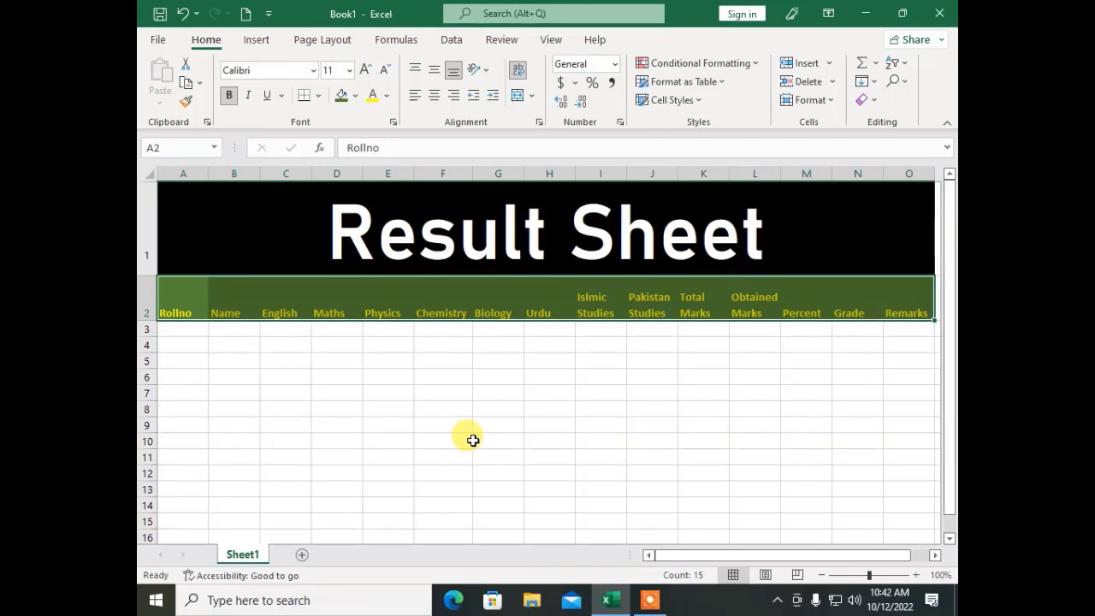
left_click(434, 69)
left_click(435, 95)
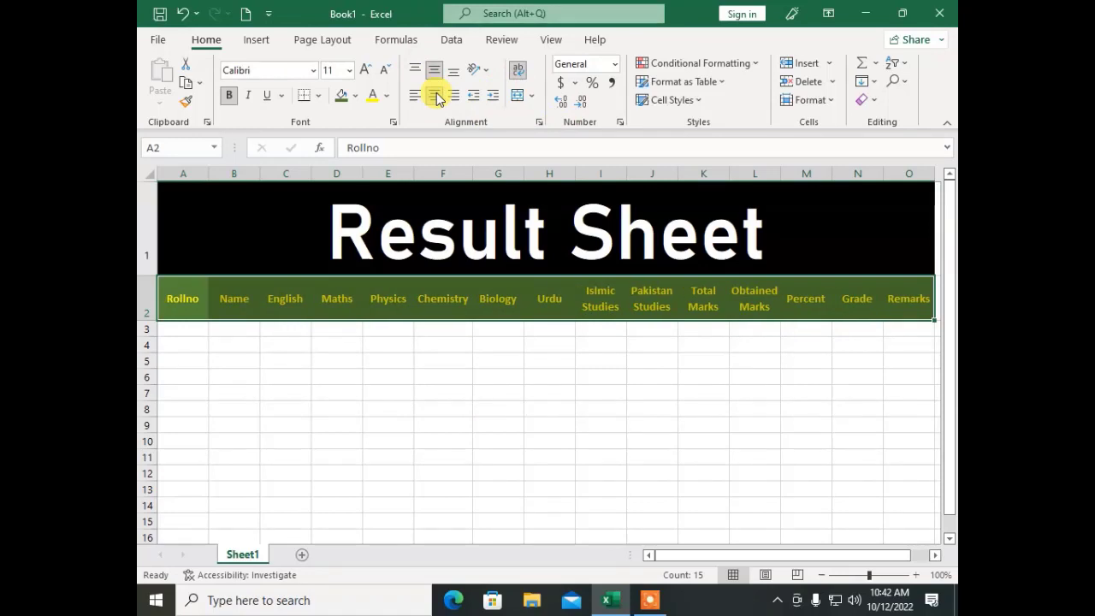
left_click(454, 418)
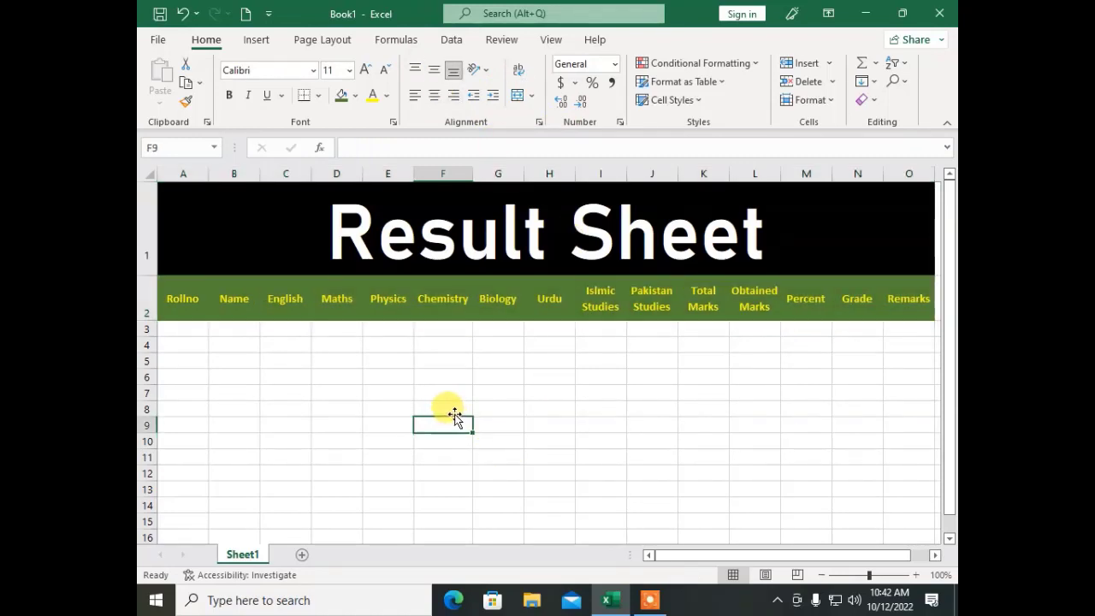
Enter the roll numbers 121 in cell A3 and 122 in cell A4, and return to cell A3
left_click(165, 344)
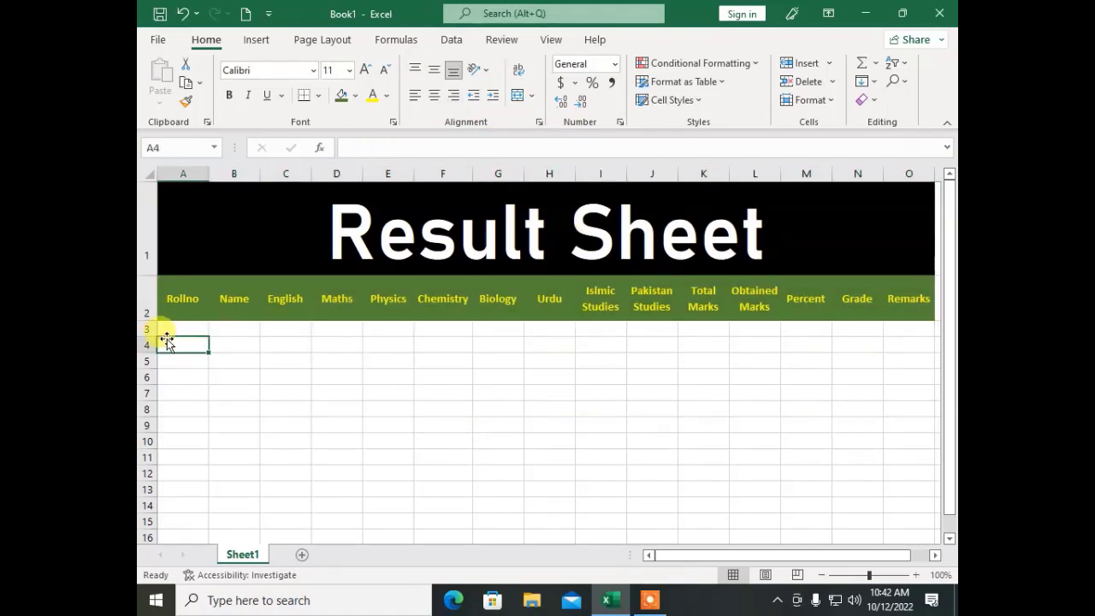
left_click(178, 329)
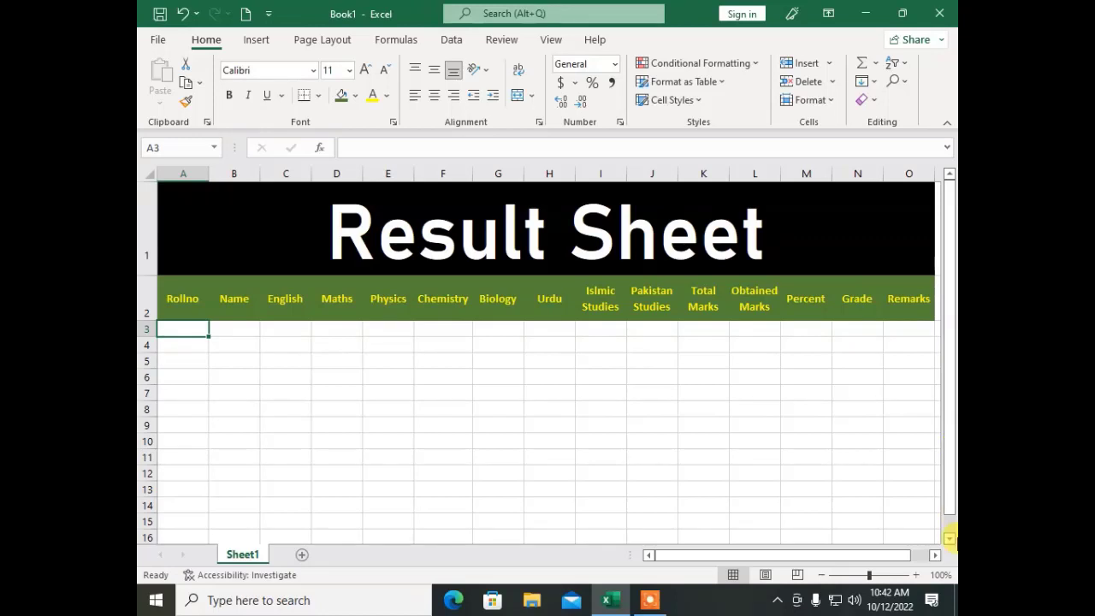
type("121")
key("Return")
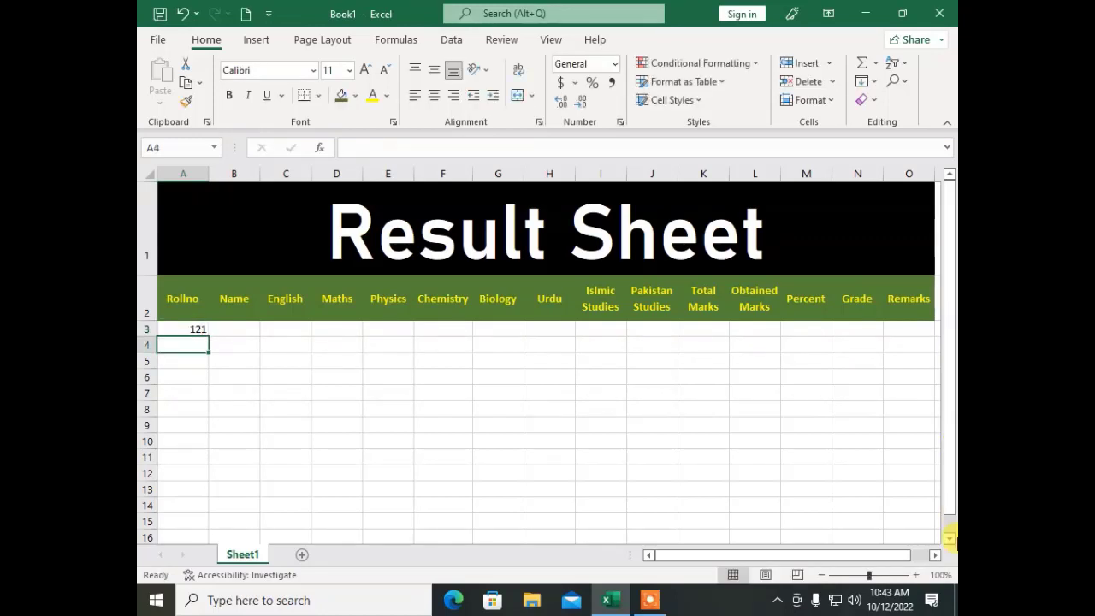
type("122")
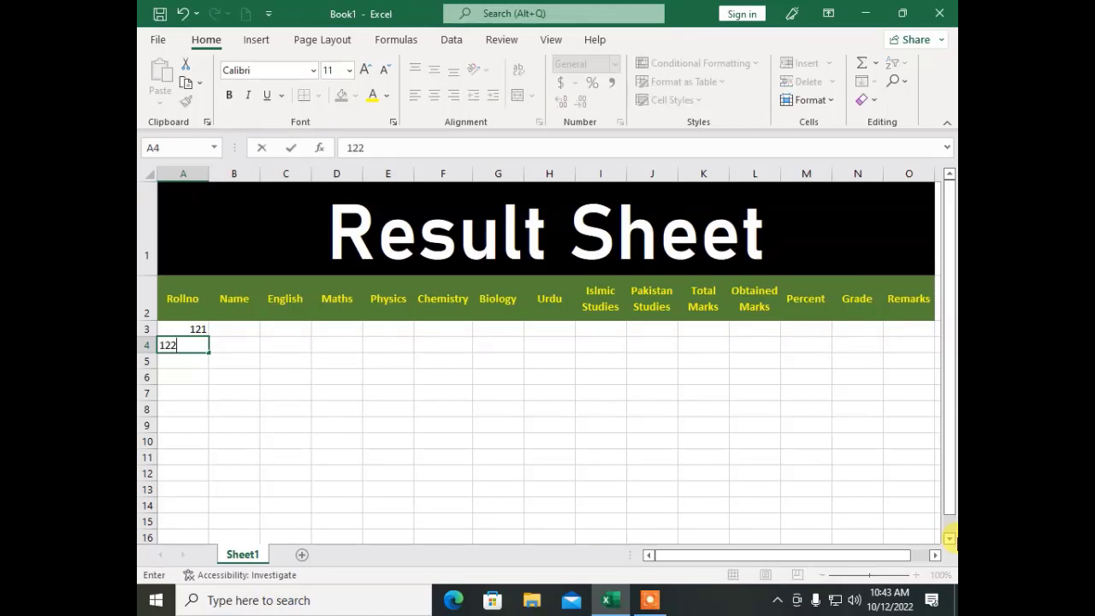
key("Return")
key("Up")
key("Up")
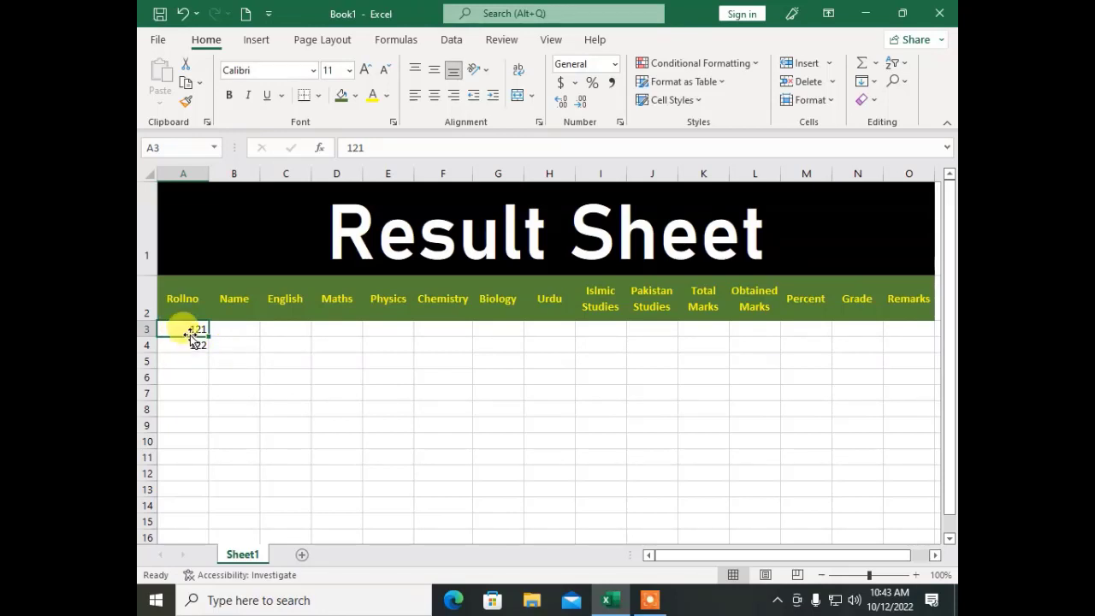
Extend the roll number series from A3:A4 down to cell A14, ending at 132
left_click_drag(185, 328, 184, 345)
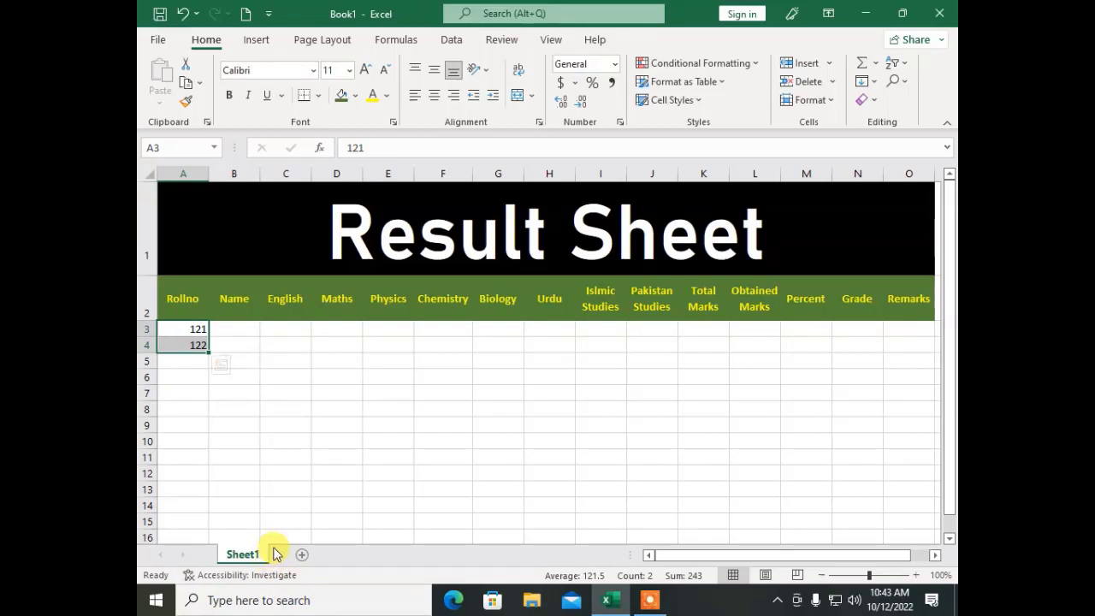
left_click(166, 331)
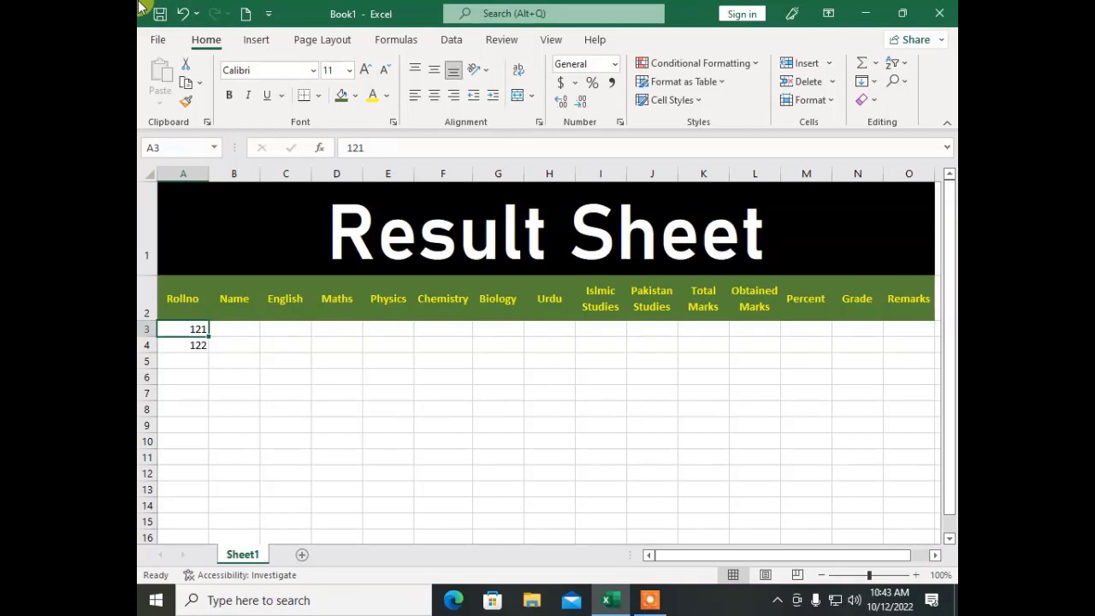
key("shift+Down")
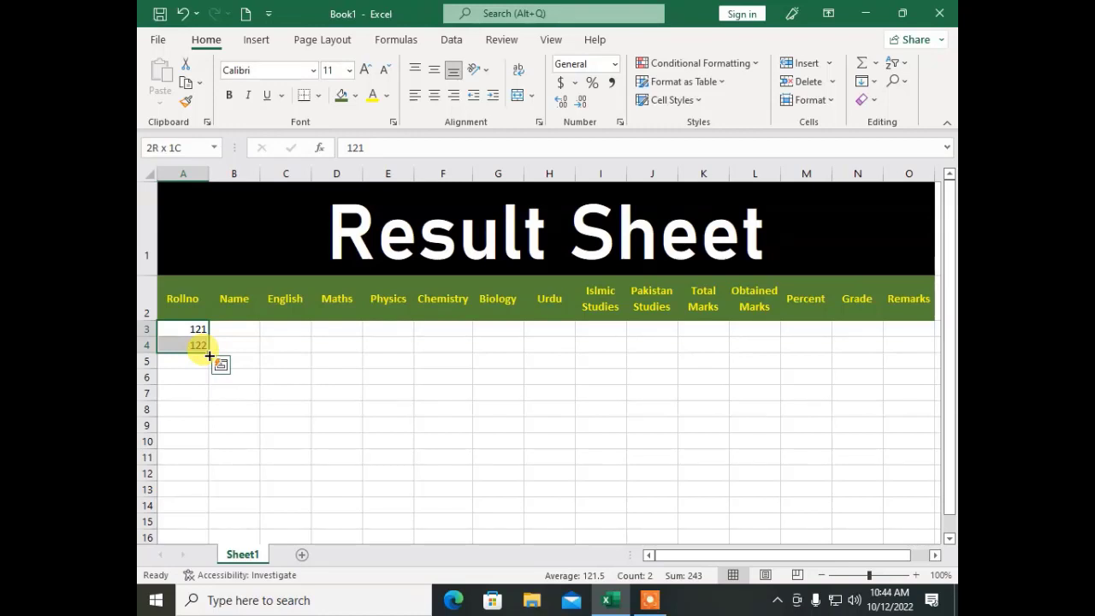
left_click_drag(209, 356, 221, 517)
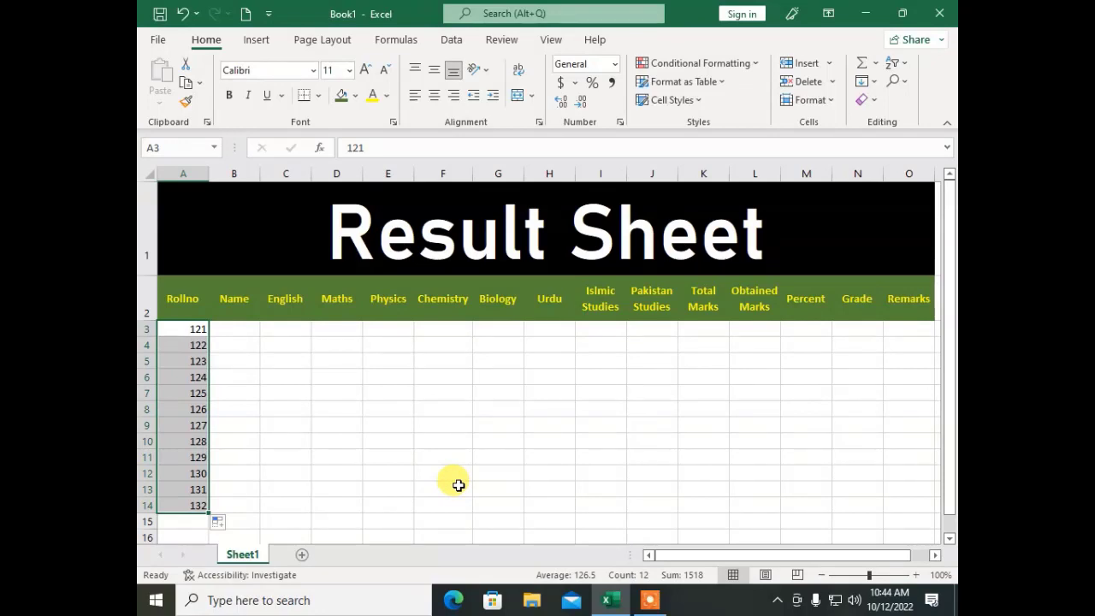
Enter the first six students' names in cells B3 to B8, one per roll number
left_click(225, 336)
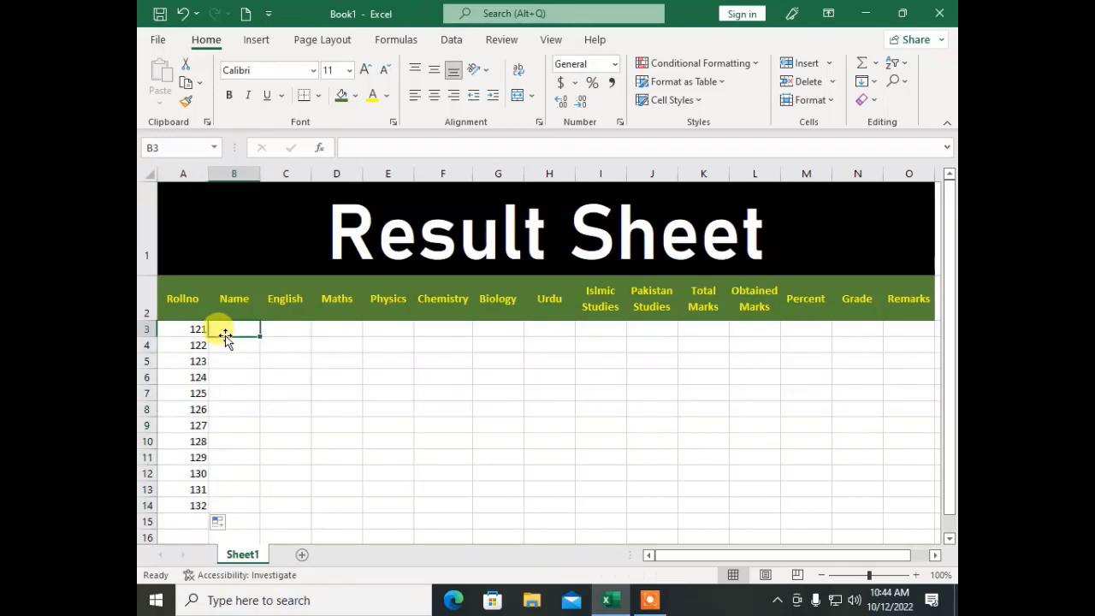
type("Ali")
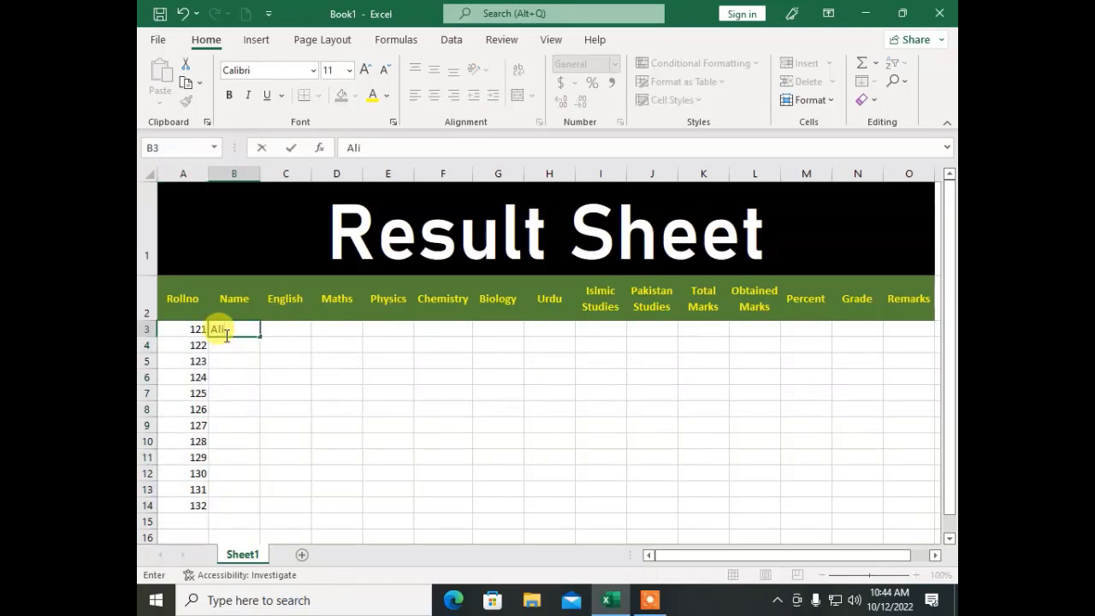
key("Return")
type("Aslam")
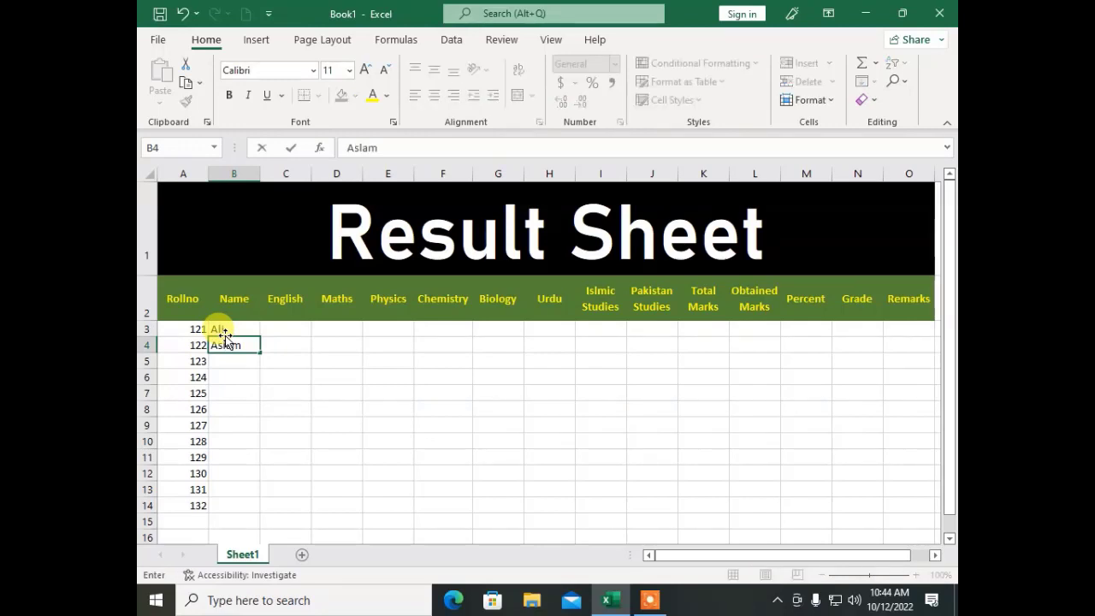
key("Return")
type("Jamal")
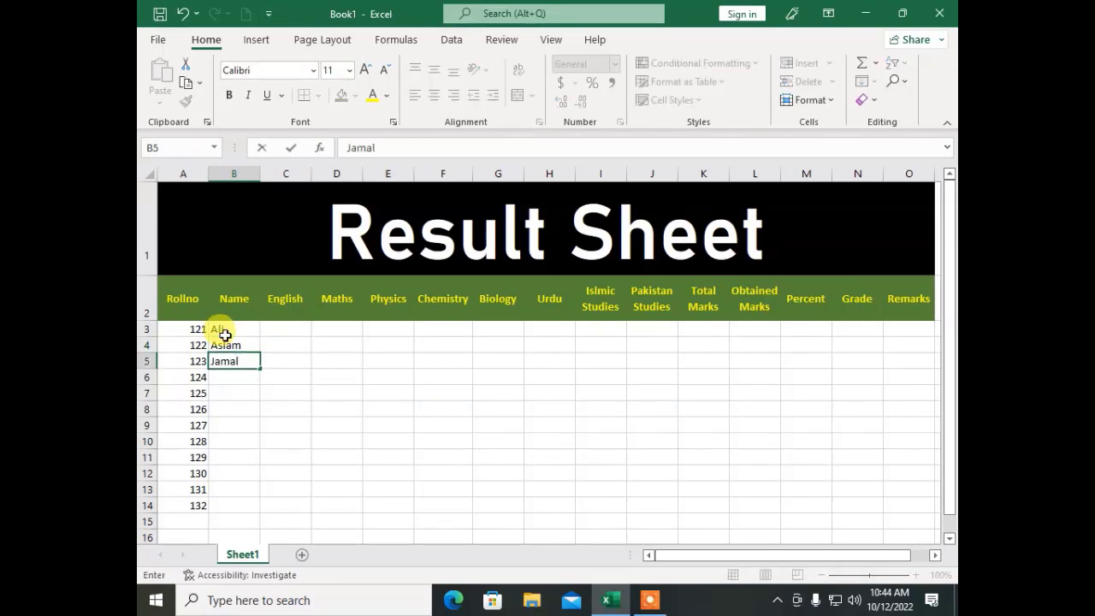
key("Return")
type("Kamal")
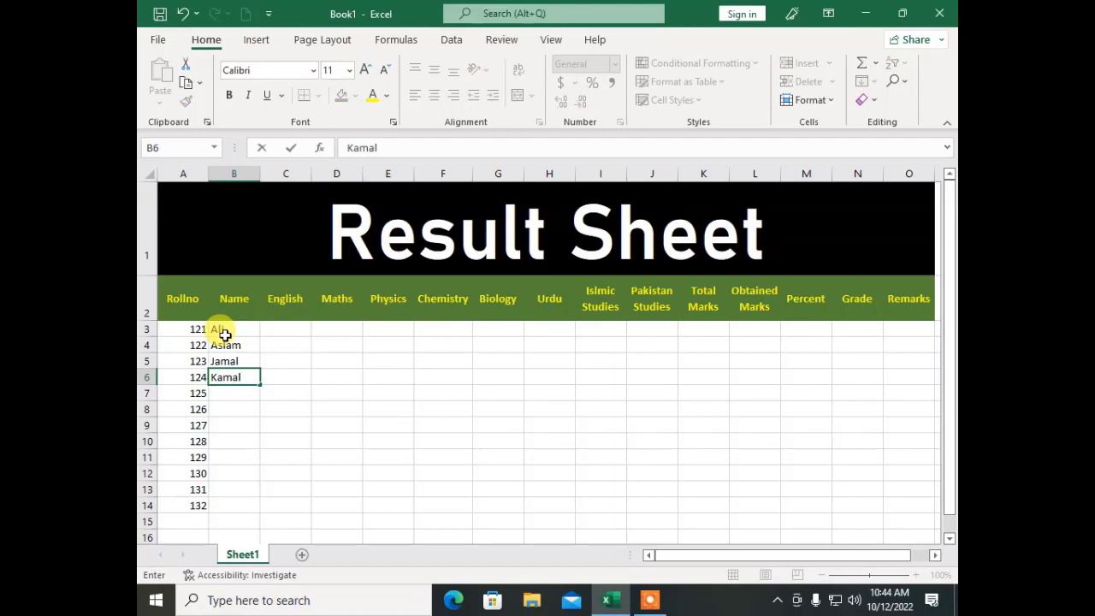
key("Return")
type("Luqman")
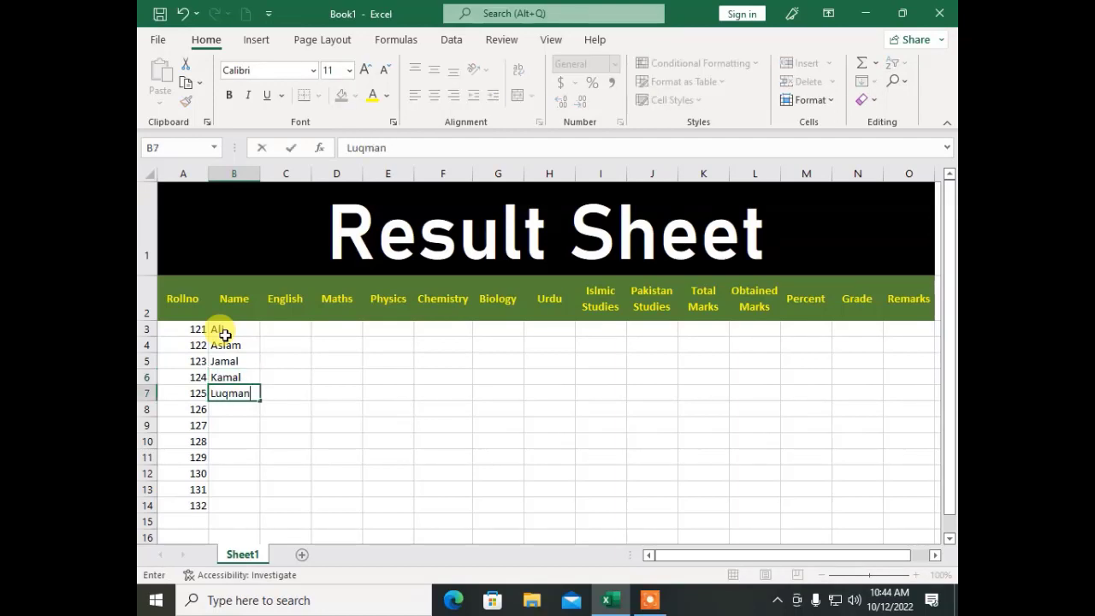
key("Return")
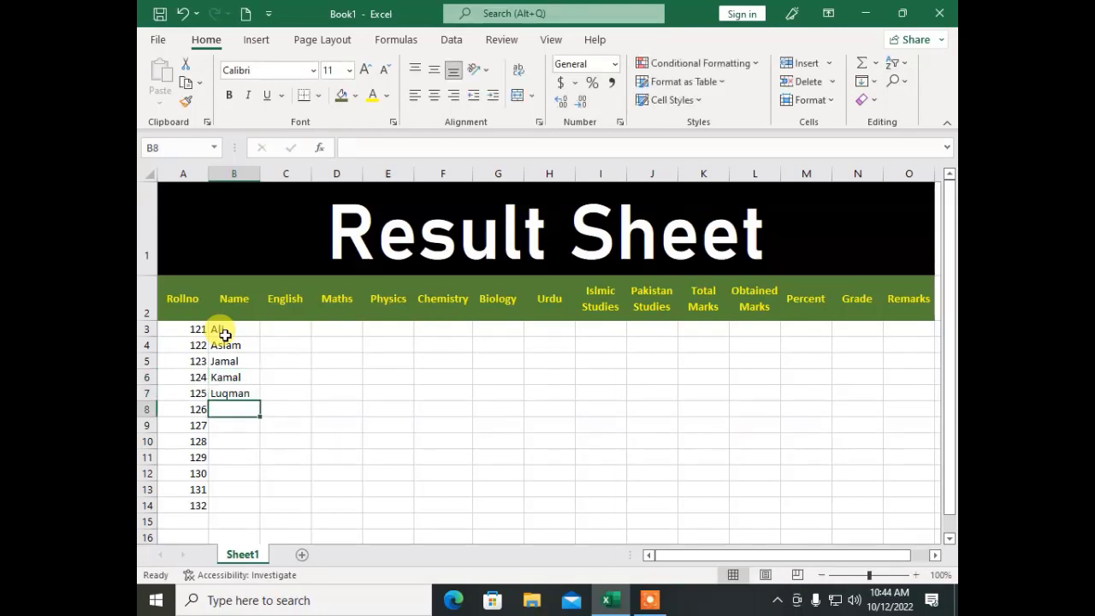
type("Noman")
key("Return")
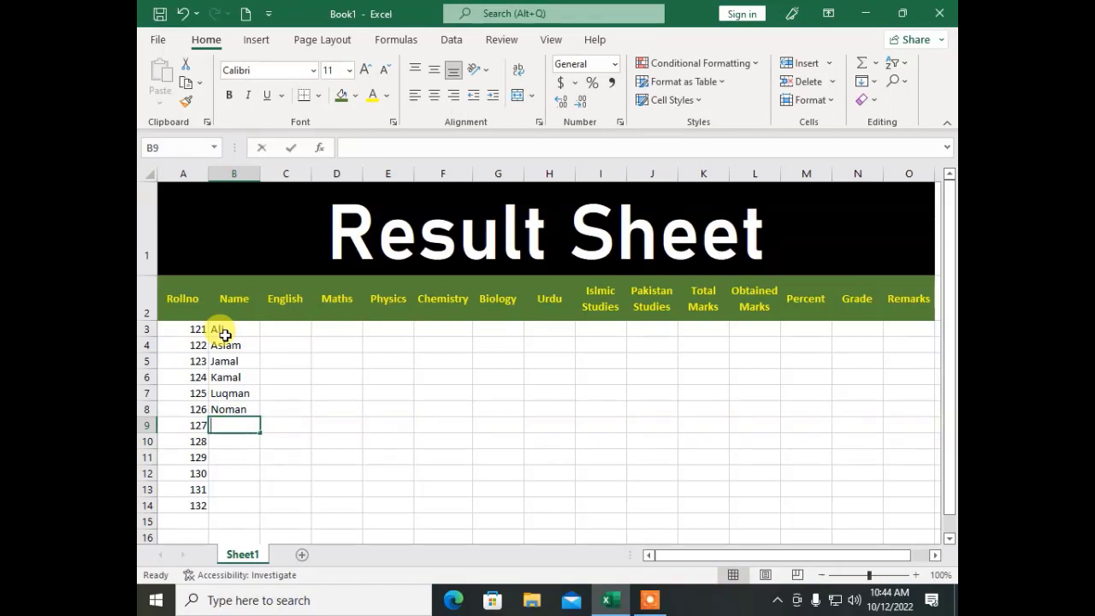
Enter the remaining six students' names in cells B9 to B14 of the Name column
type("Zeeshan")
key("Return")
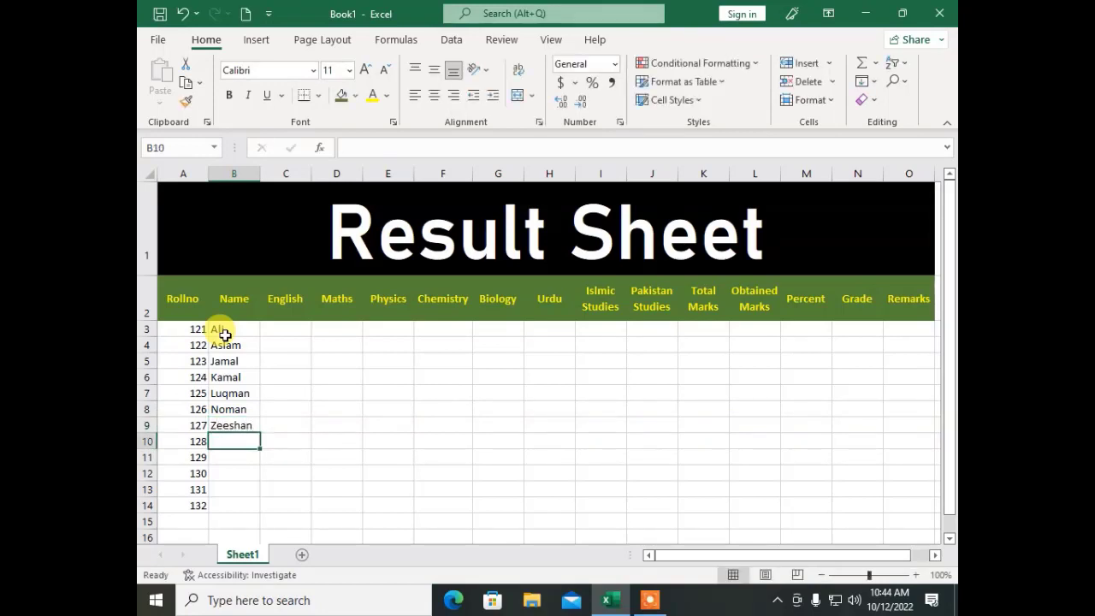
type("E")
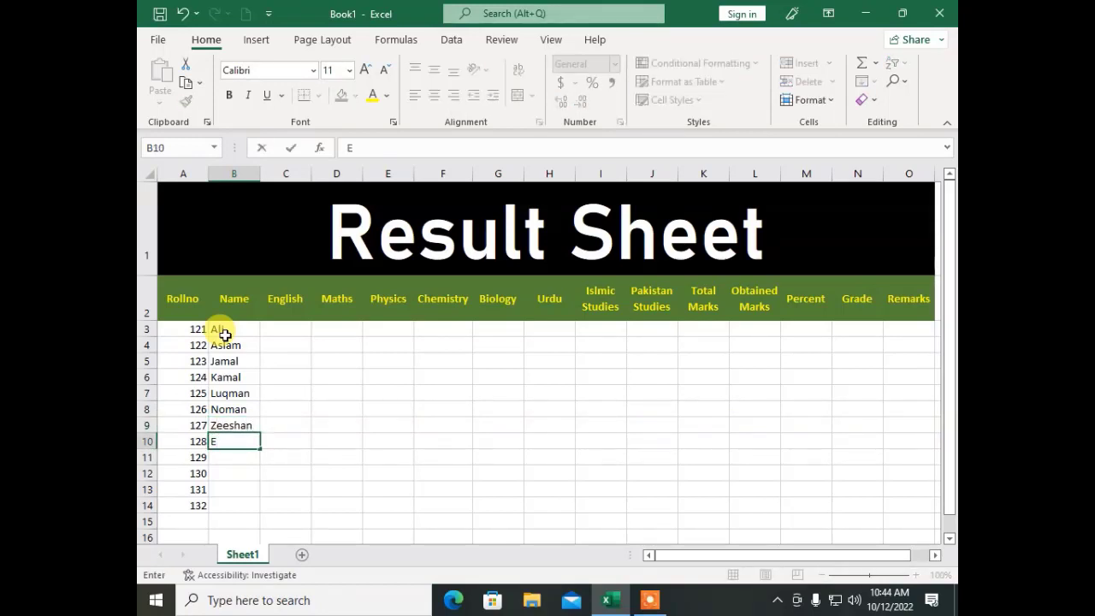
type("itsham")
key("Return")
type("Zia")
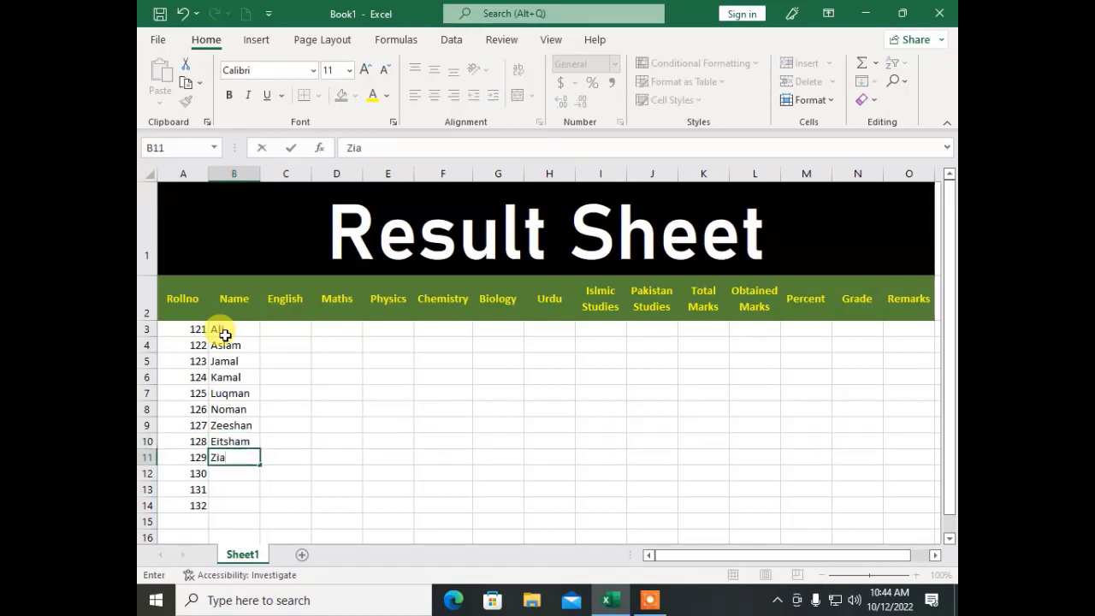
key("Return")
type("Zaf")
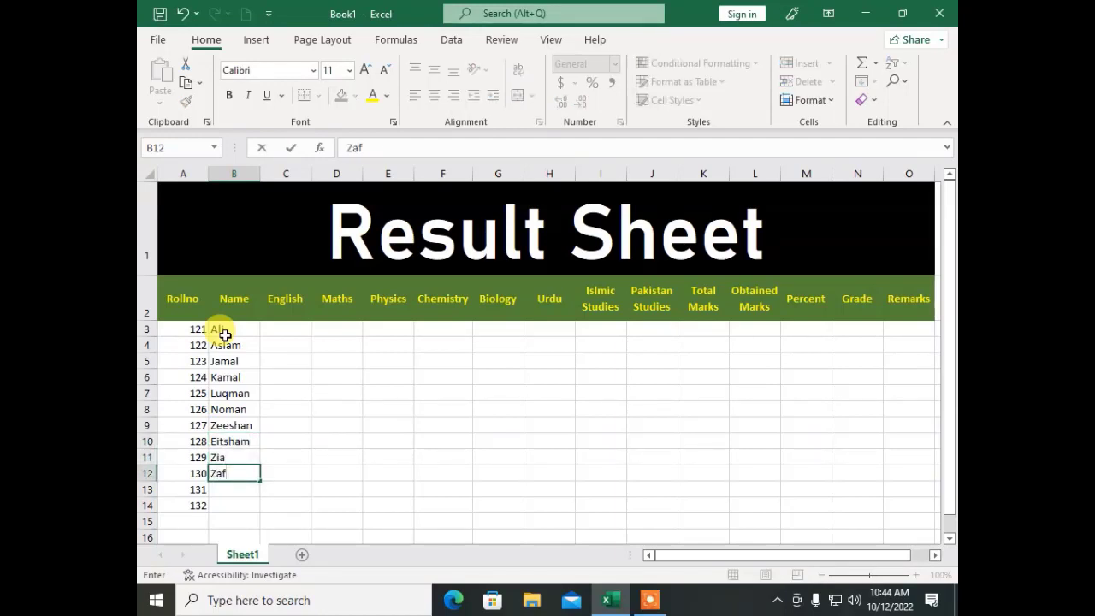
type("ar")
key("Return")
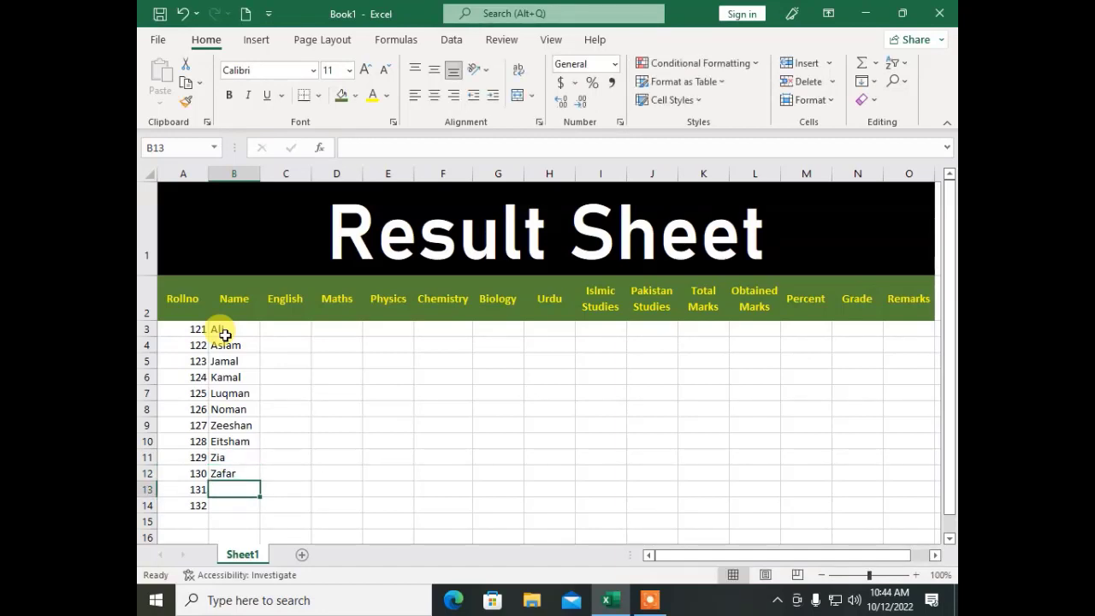
type("Da")
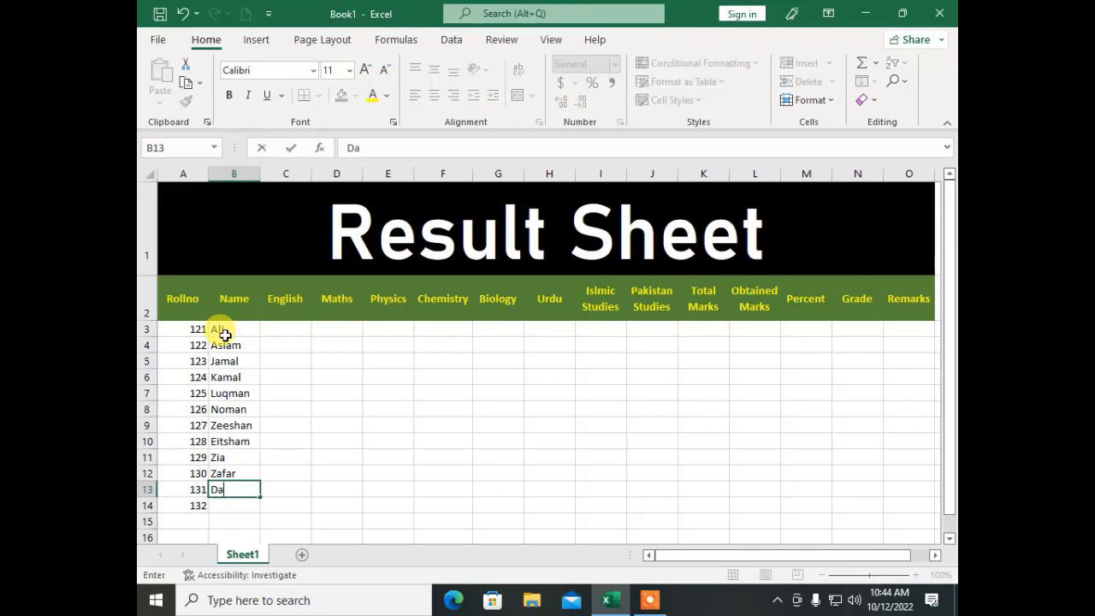
type("ud")
key("Return")
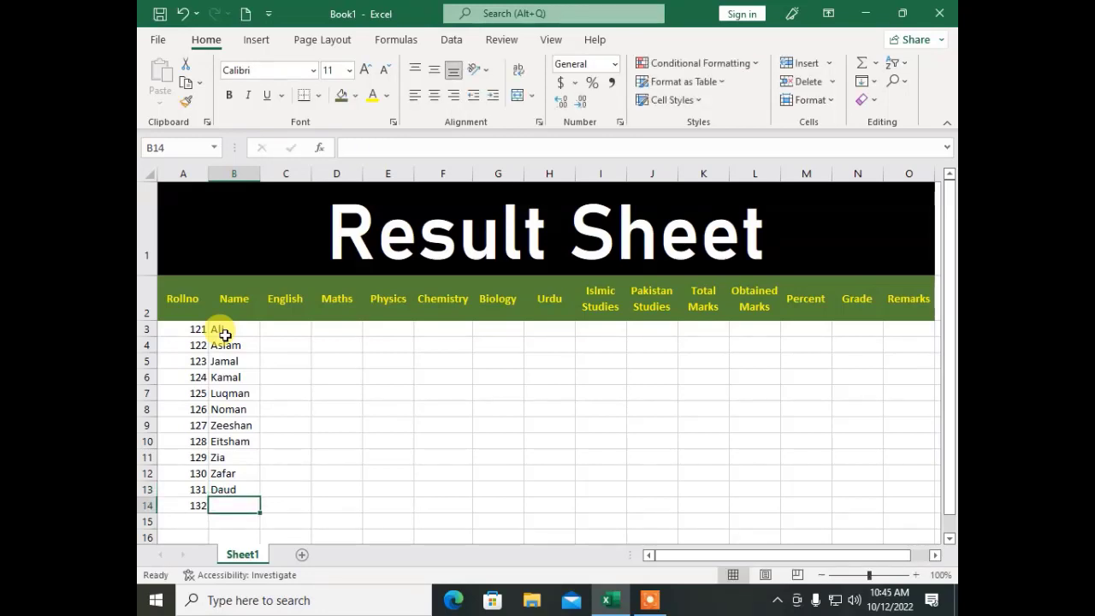
type("Safda")
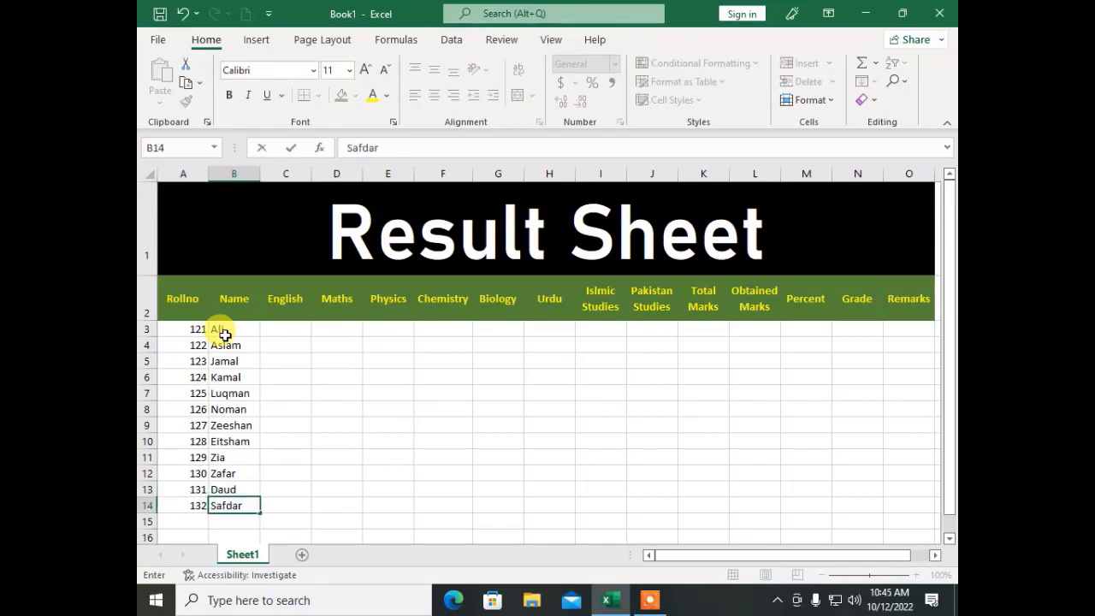
type("r")
Enter the marks 99, 98 and 97 for English, Maths and Physics in cells C3 to E3
key("Up")
key("Up")
key("Up")
key("Up")
key("Up")
key("Up")
key("Up")
key("Up")
key("Up")
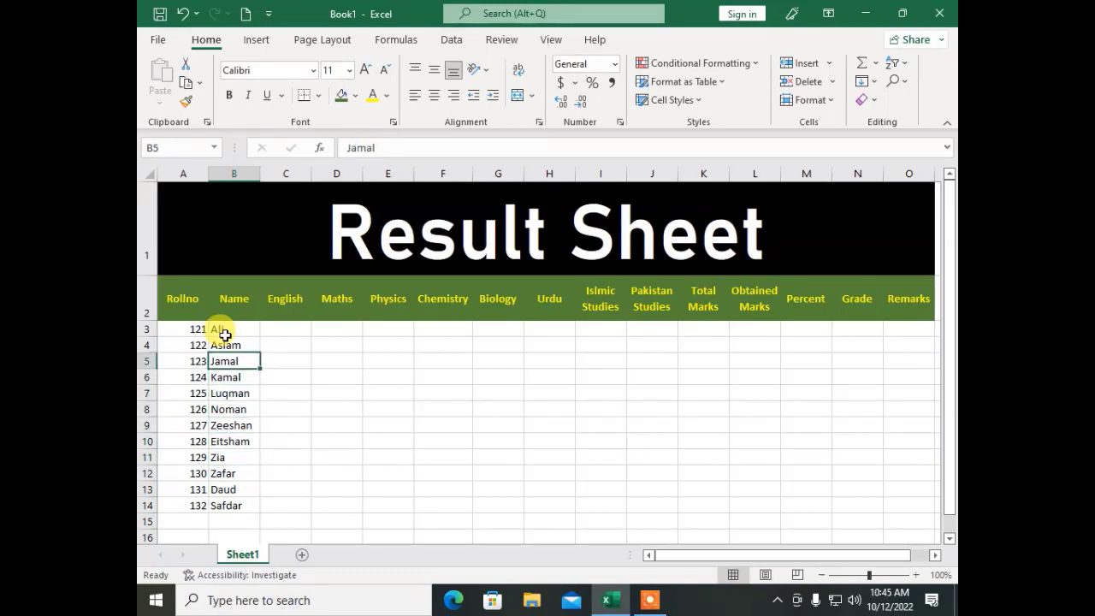
key("Up")
key("Up")
key("Right")
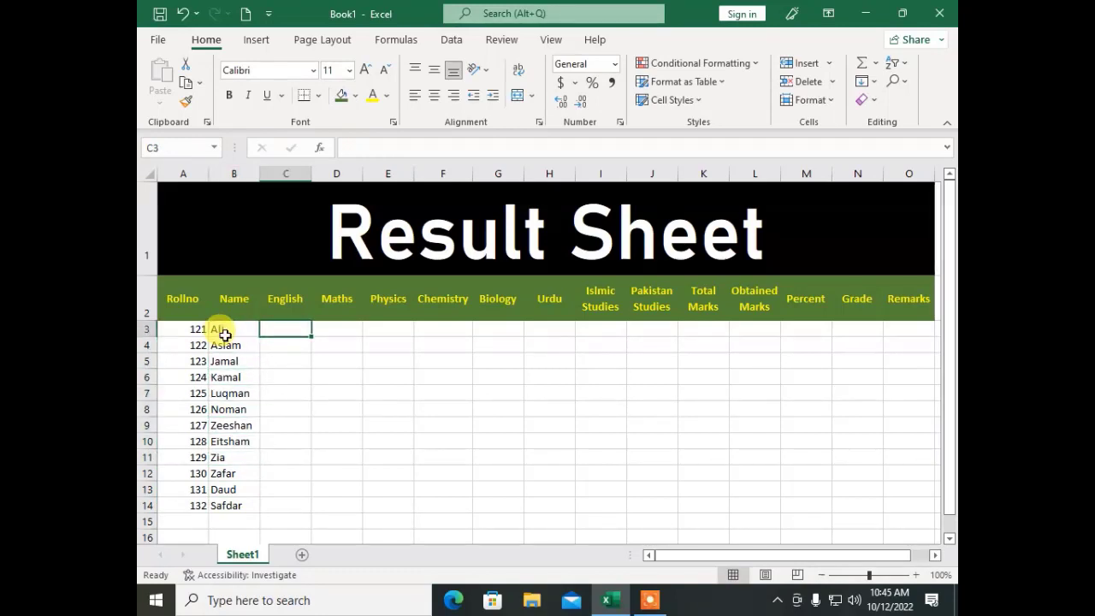
type("99")
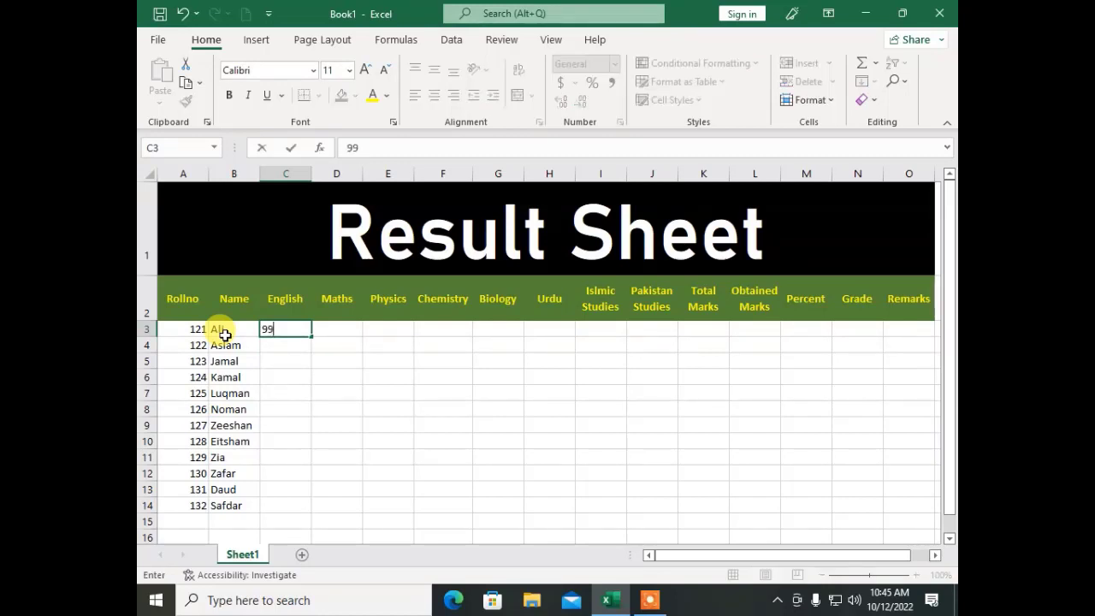
key("Tab")
type("998")
key("BackSpace")
key("BackSpace")
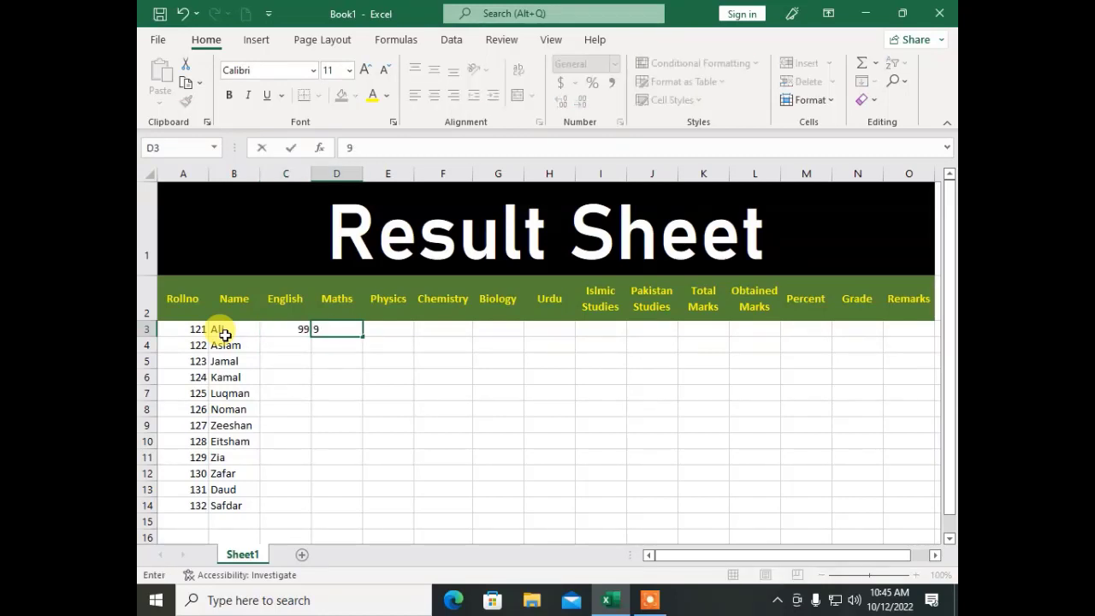
type("8")
key("Tab")
type("97")
key("Tab")
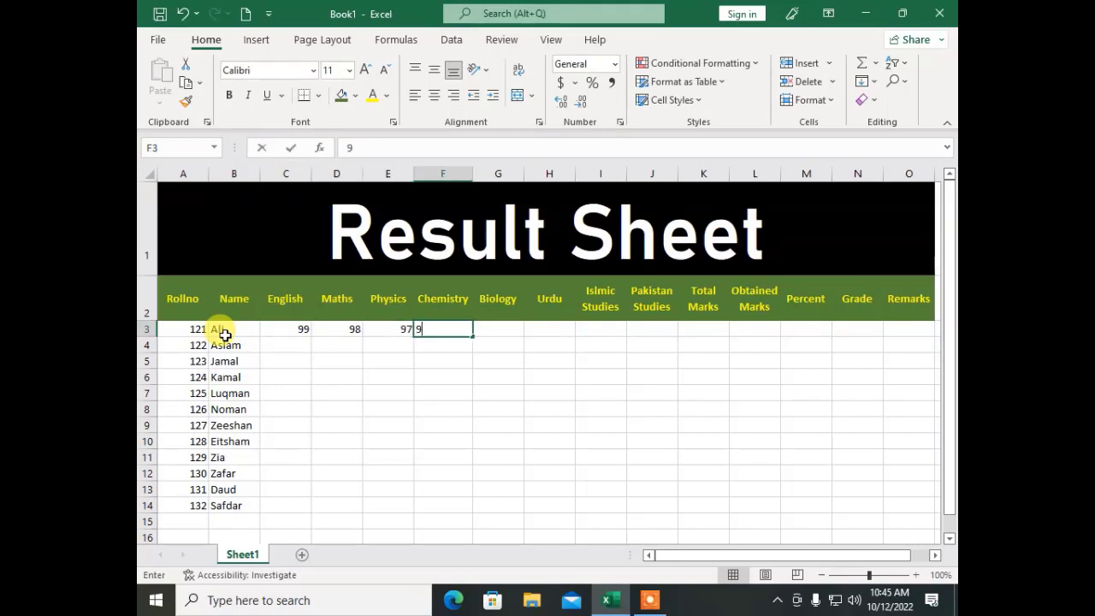
Complete row 3's marks with 96, 95, 94, 93 and 92 in cells F3 to J3, from Chemistry to Pakistan Studies
type("96")
key("Tab")
type("95")
key("Tab")
type("94")
key("Tab")
type("93")
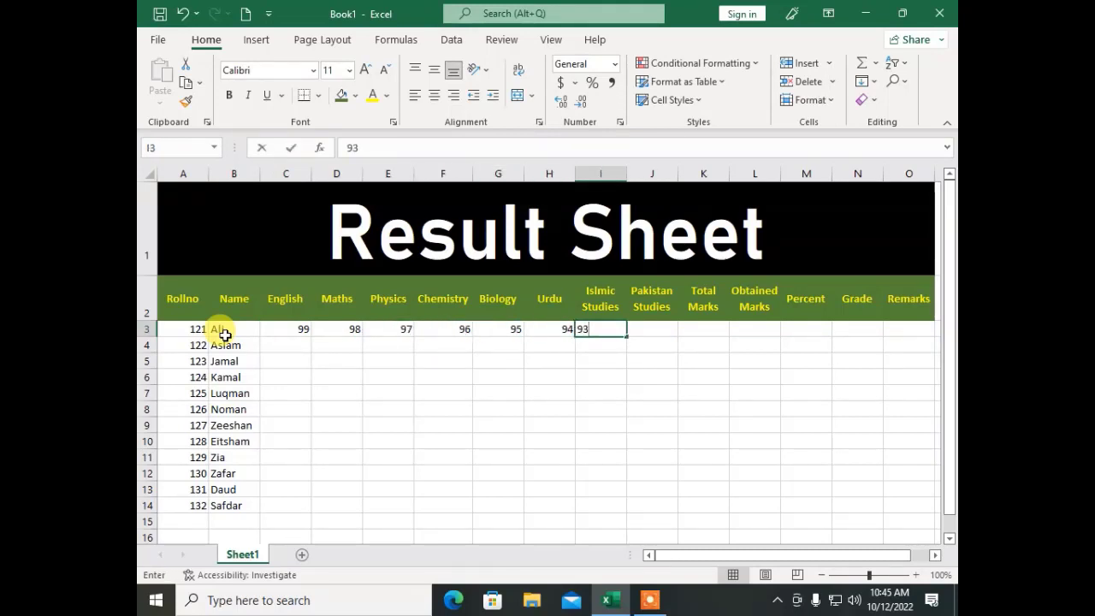
key("Tab")
type("92")
key("Return")
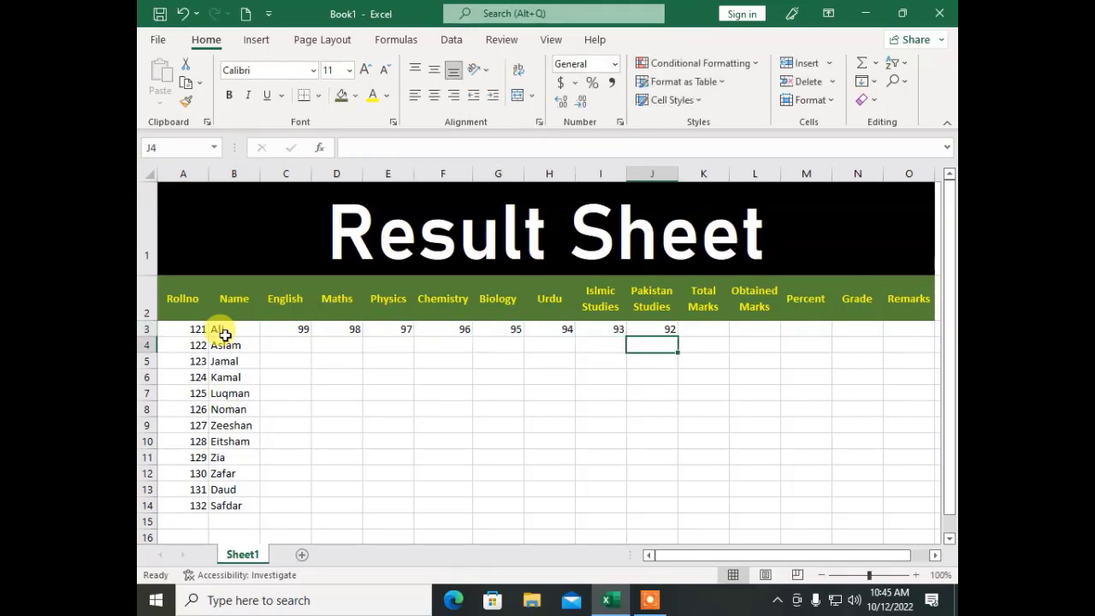
Enter the marks 89, 88, 87 and 86 for English, Maths, Physics and Chemistry in cells C4 to F4
key("Left")
key("Left")
key("Left")
key("Left")
key("Left")
key("Left")
key("Left")
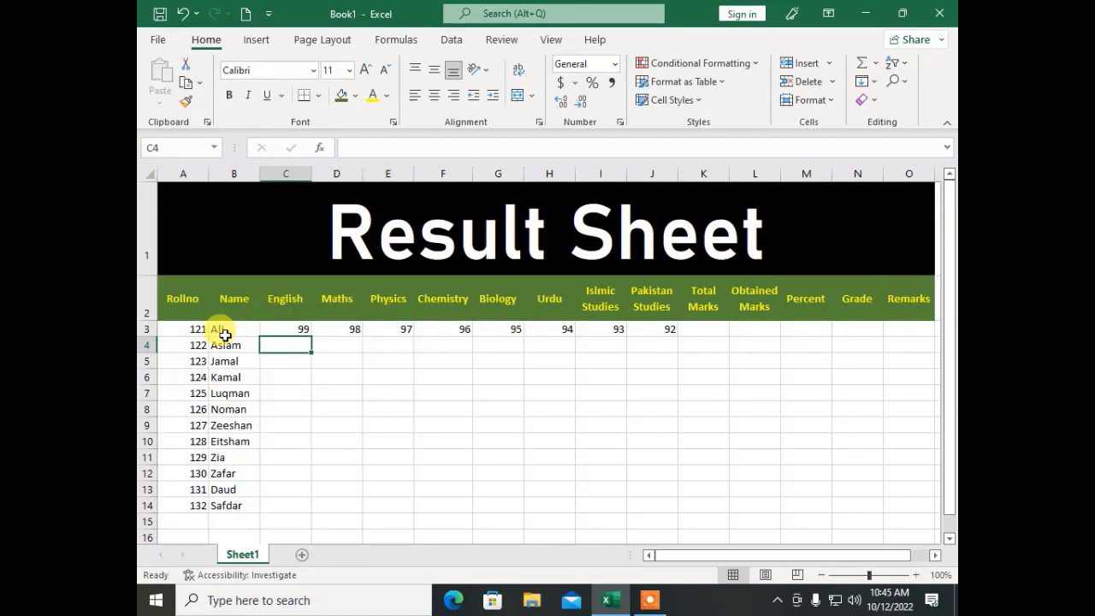
type("89")
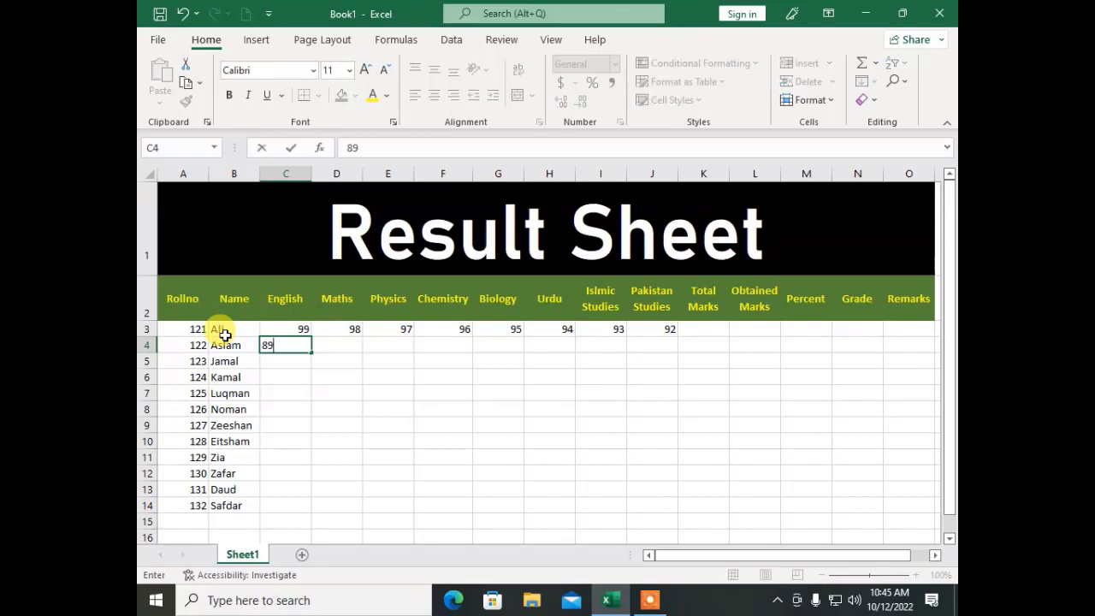
key("Tab")
type("88")
key("Tab")
type("87")
key("Tab")
type("86")
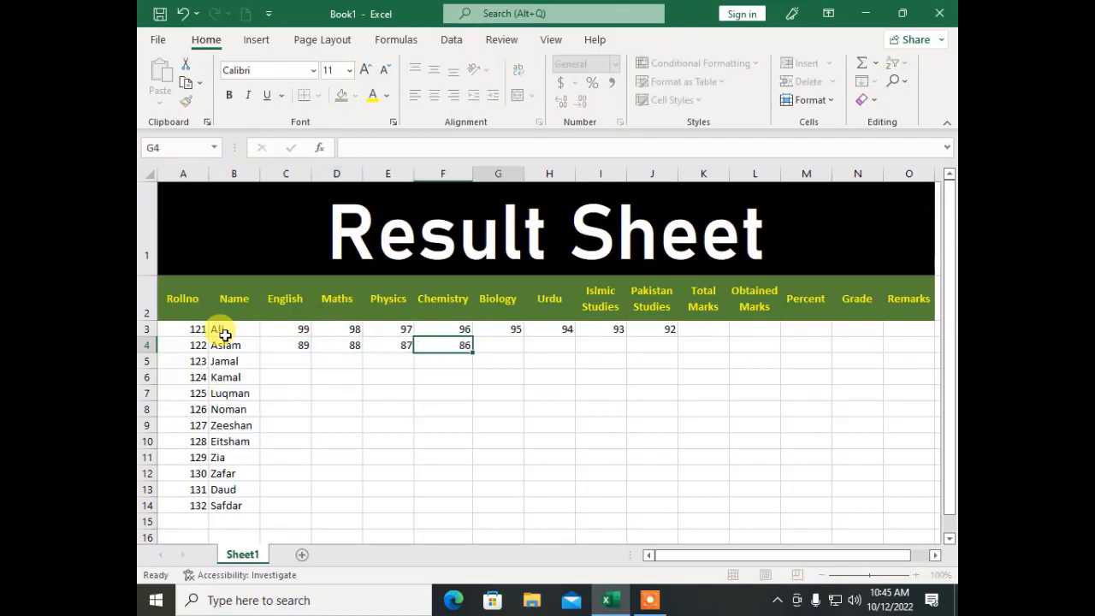
key("Tab")
Complete row 4's marks with 85, 84, 83 and 82 in cells G4 to J4, from Biology to Pakistan Studies
type("85")
key("Tab")
type("84")
key("Tab")
type("83")
key("Tab")
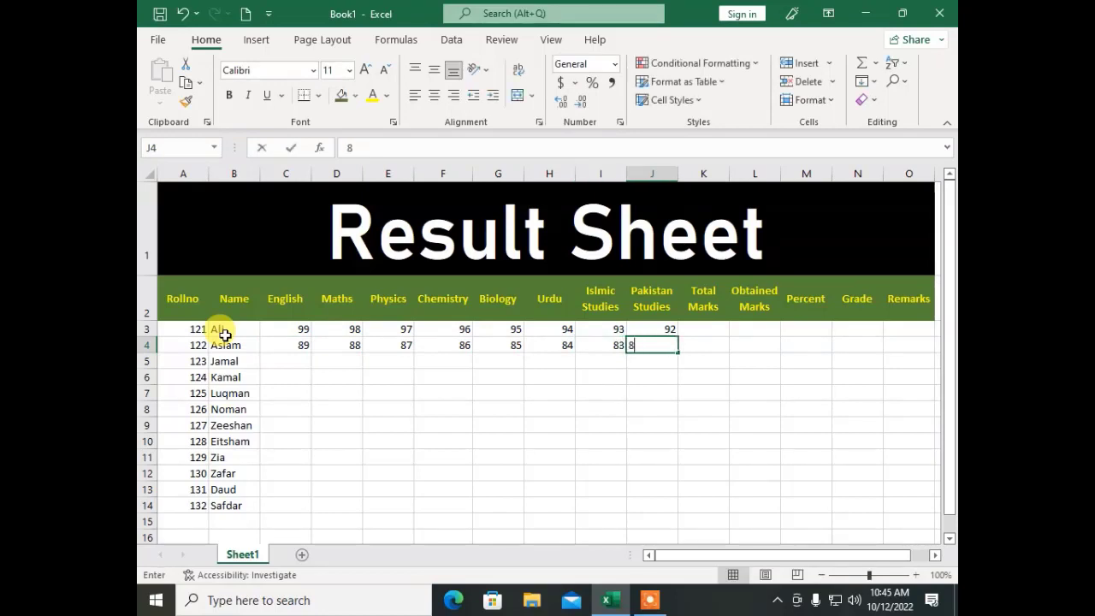
type("82")
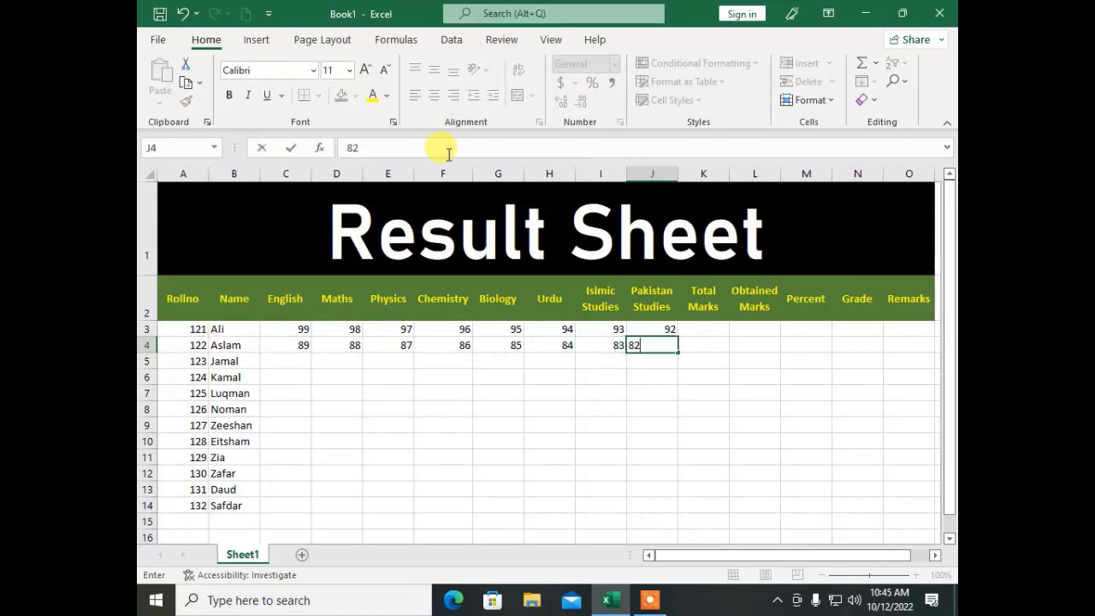
left_click(265, 377)
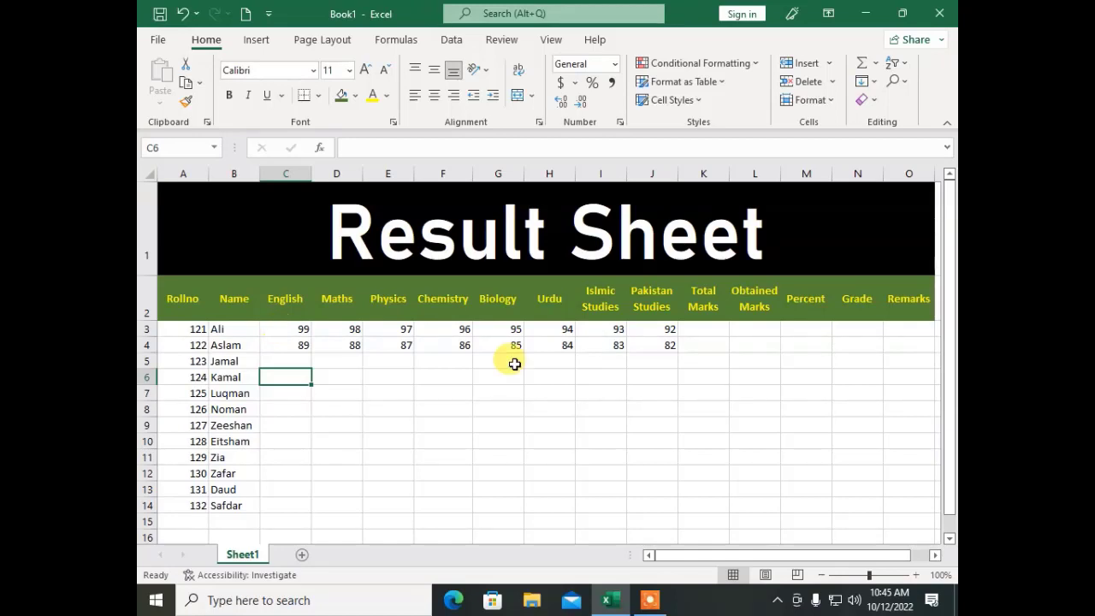
left_click(272, 331)
left_click(272, 347)
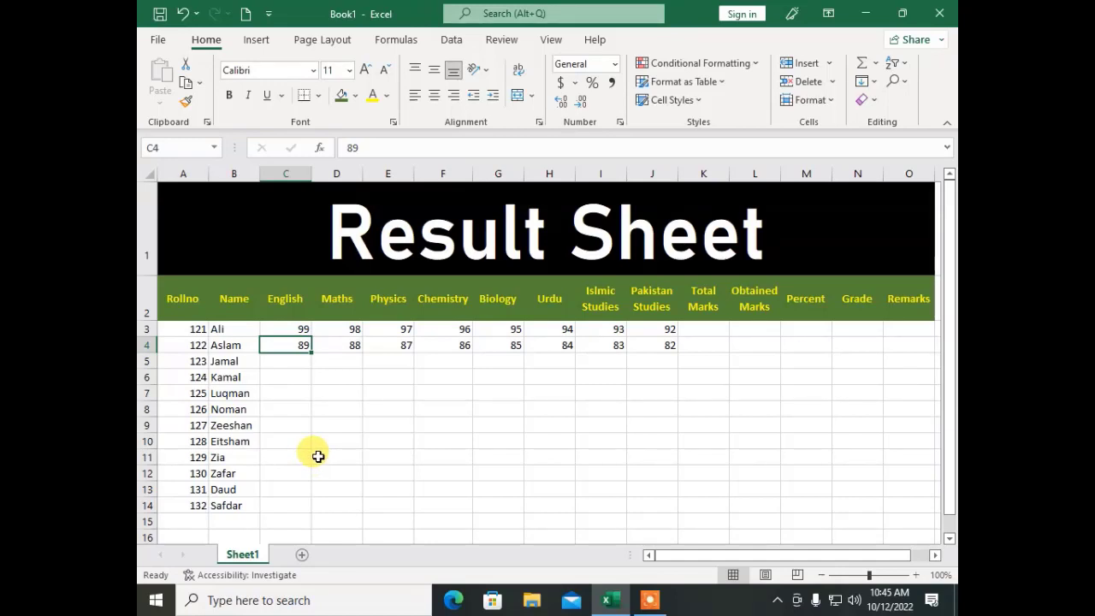
left_click(276, 326)
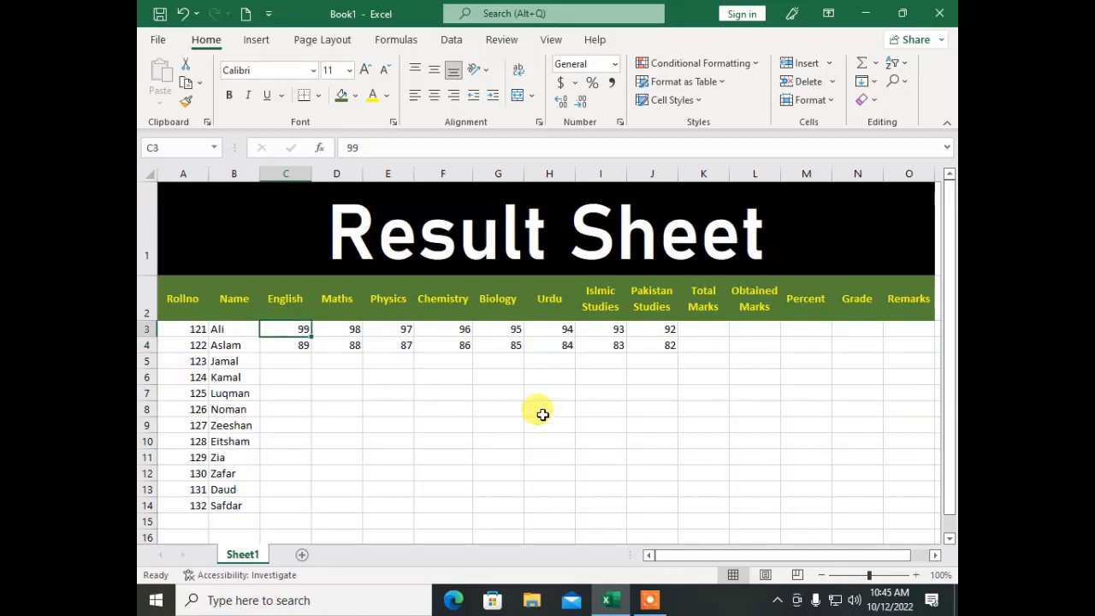
Extend the English, Maths, Physics, Chemistry and Biology mark series from rows 3 and 4 down to row 14
key("shift+Down")
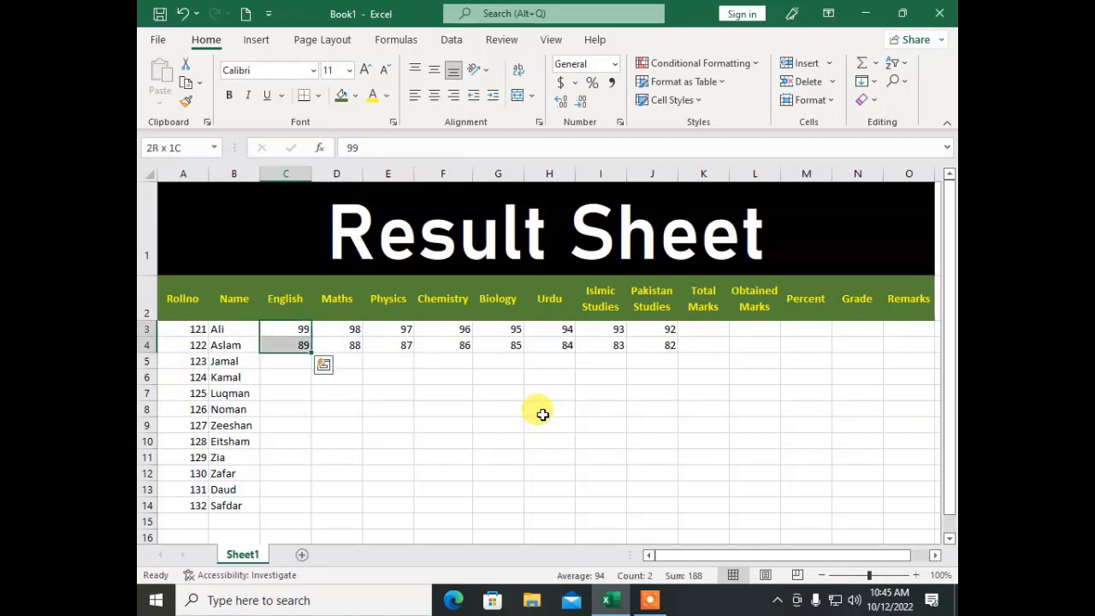
double_click(313, 353)
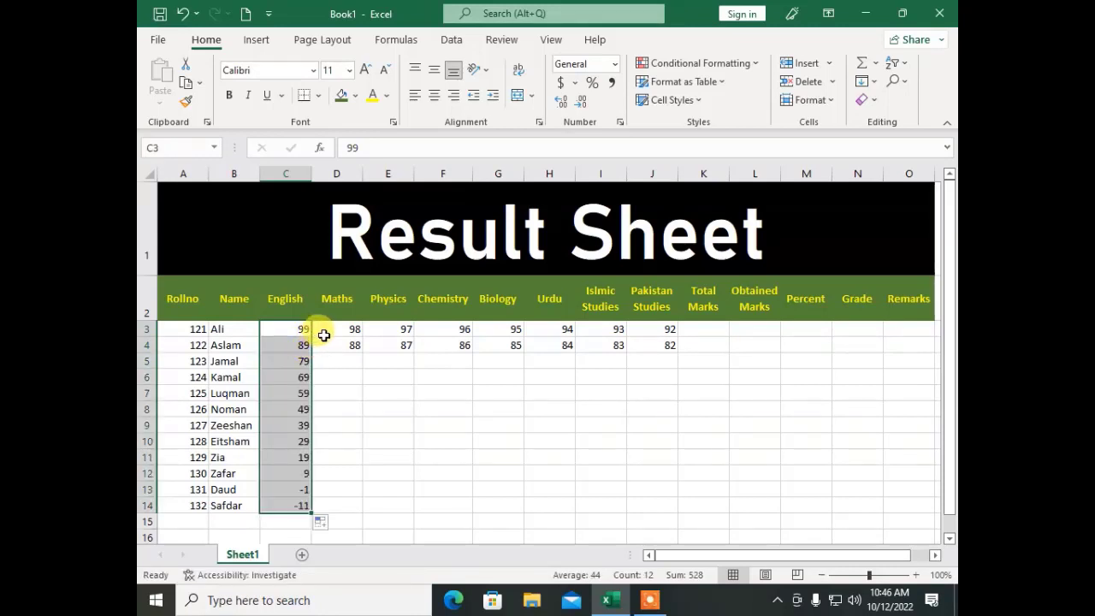
left_click_drag(323, 332, 364, 512)
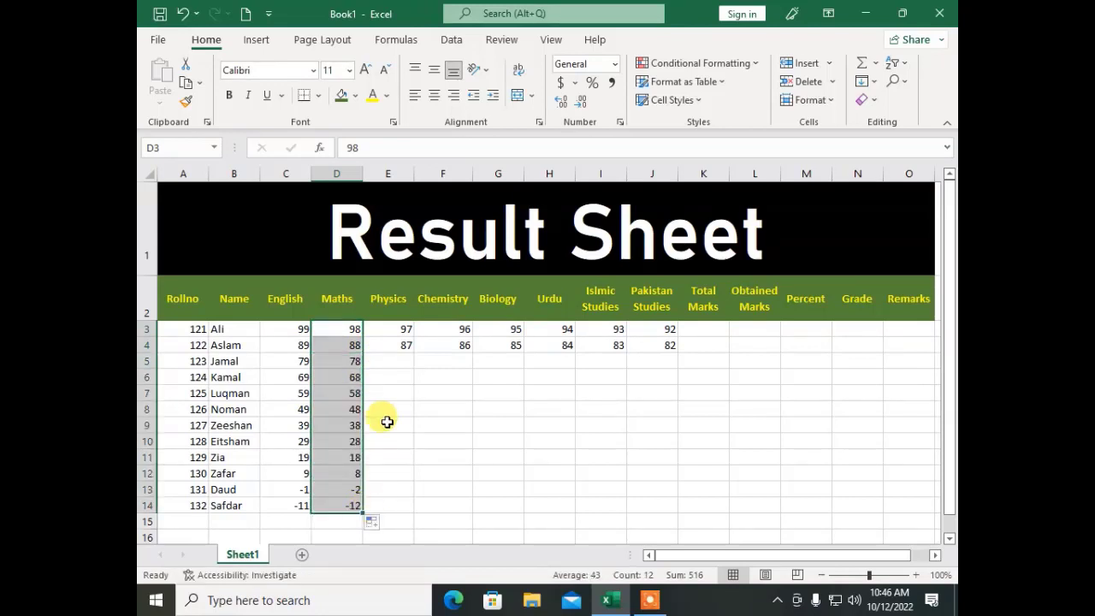
left_click_drag(401, 330, 530, 505)
double_click(414, 352)
double_click(470, 350)
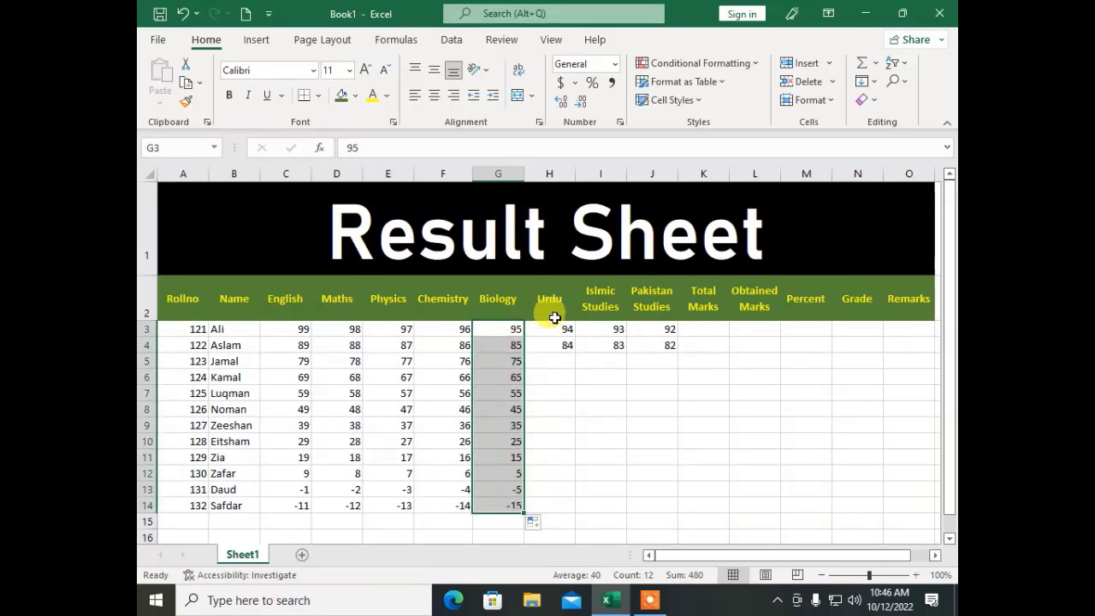
Extend the Urdu, Islmic Studies and Pakistan Studies mark series from rows 3 and 4 down to row 14
left_click_drag(555, 331, 651, 345)
double_click(576, 353)
double_click(626, 356)
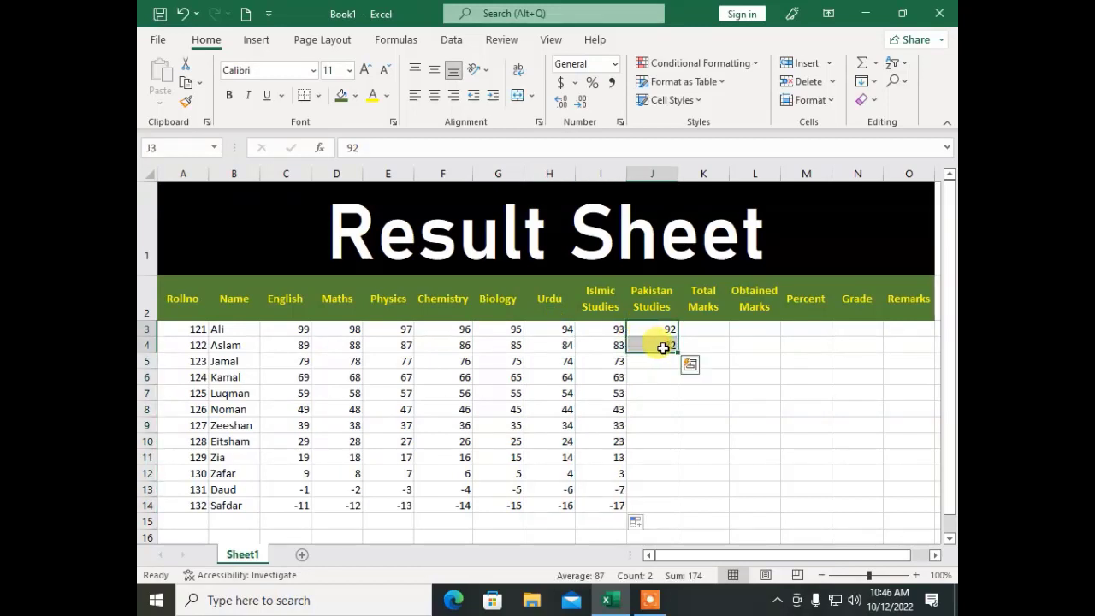
double_click(679, 352)
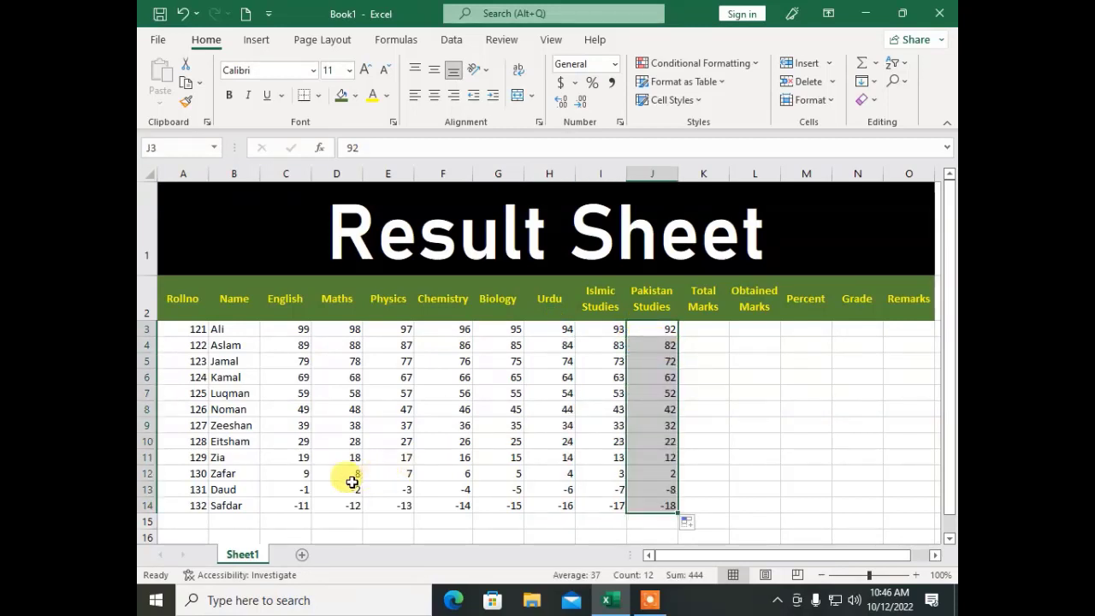
Replace the negative marks in cells C13 to F13 with 10, 11, 12 and 13, from English to Chemistry
left_click(297, 488)
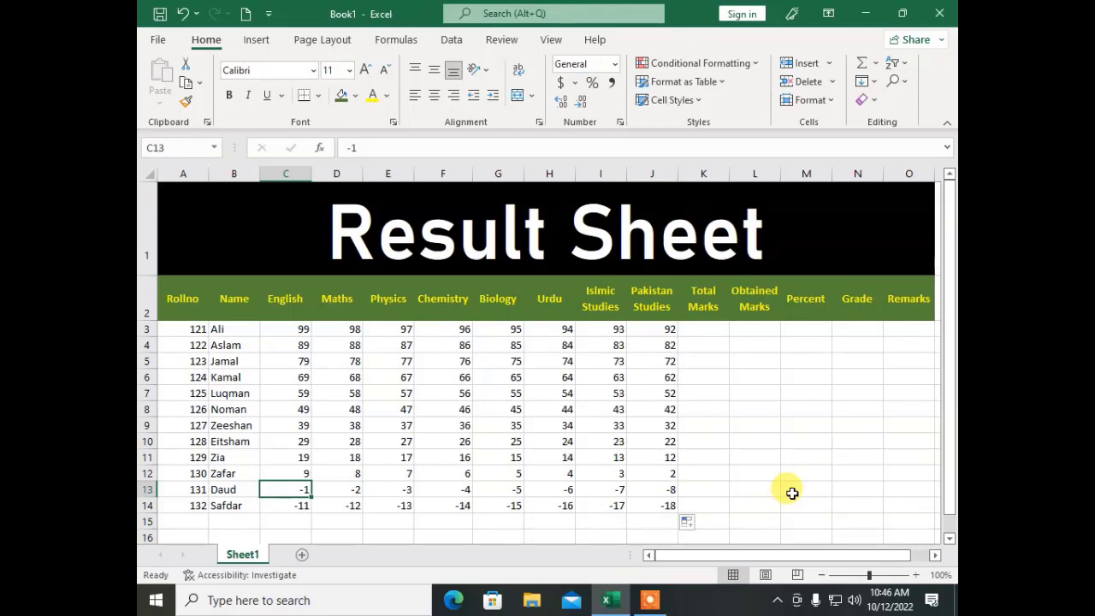
key("Up")
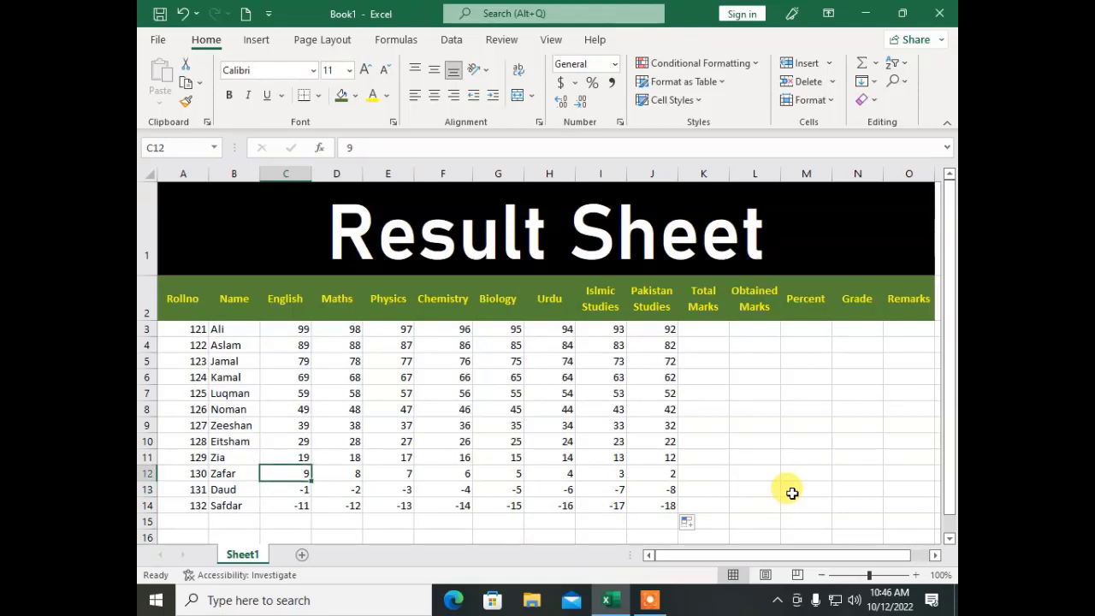
key("Down")
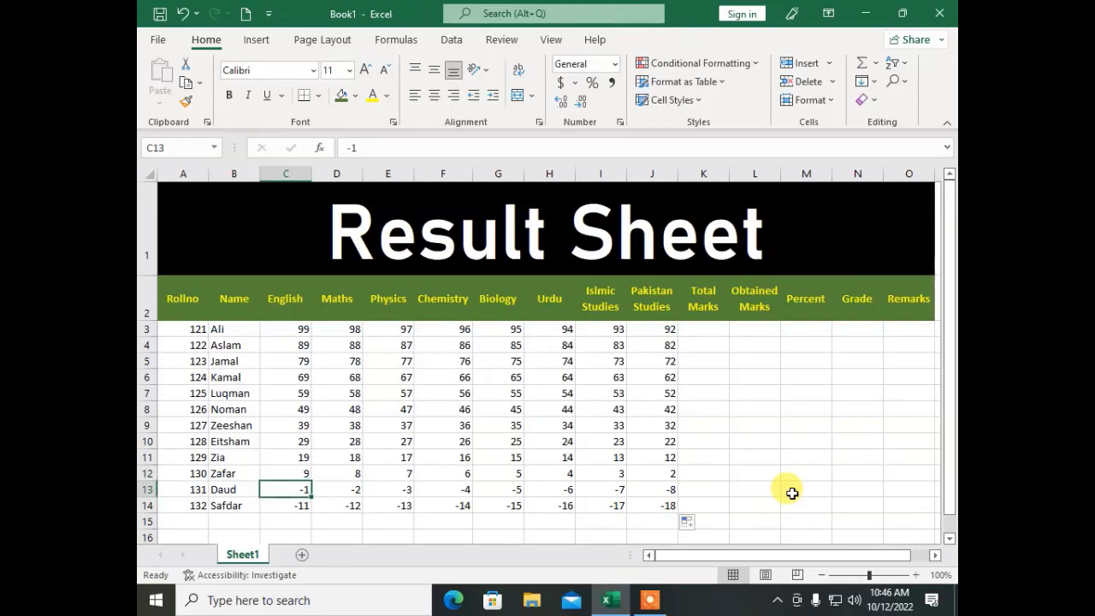
type("10")
key("Tab")
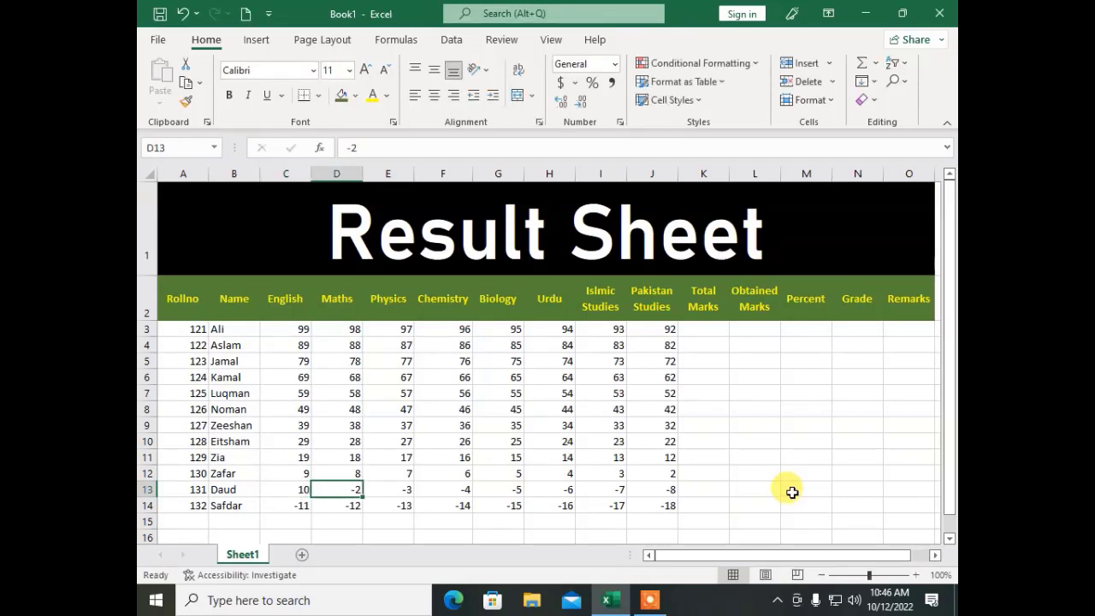
type("11")
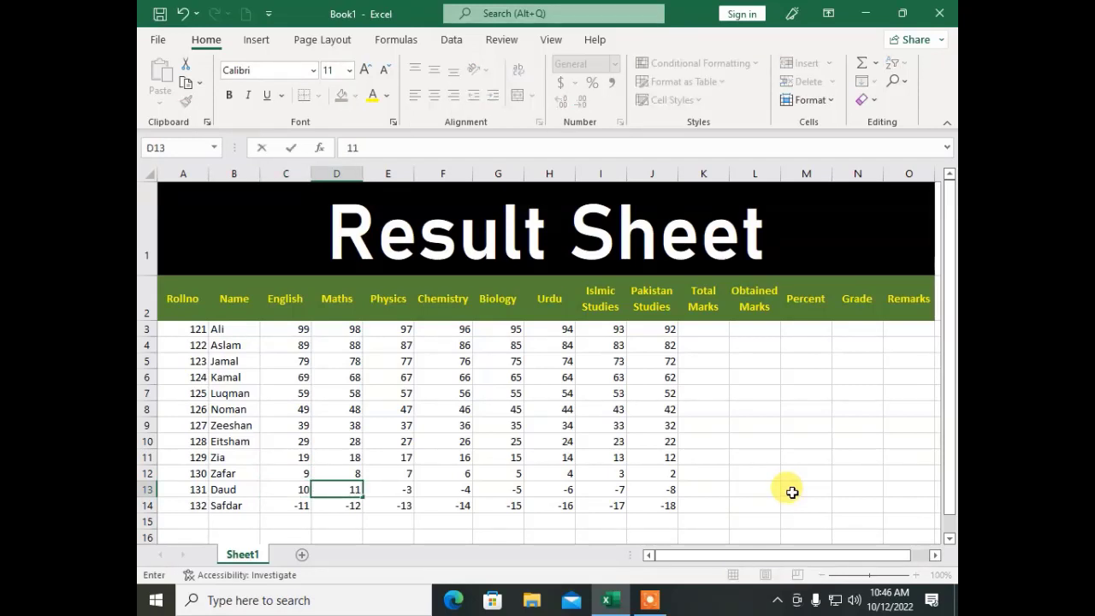
key("Tab")
type("12")
key("Tab")
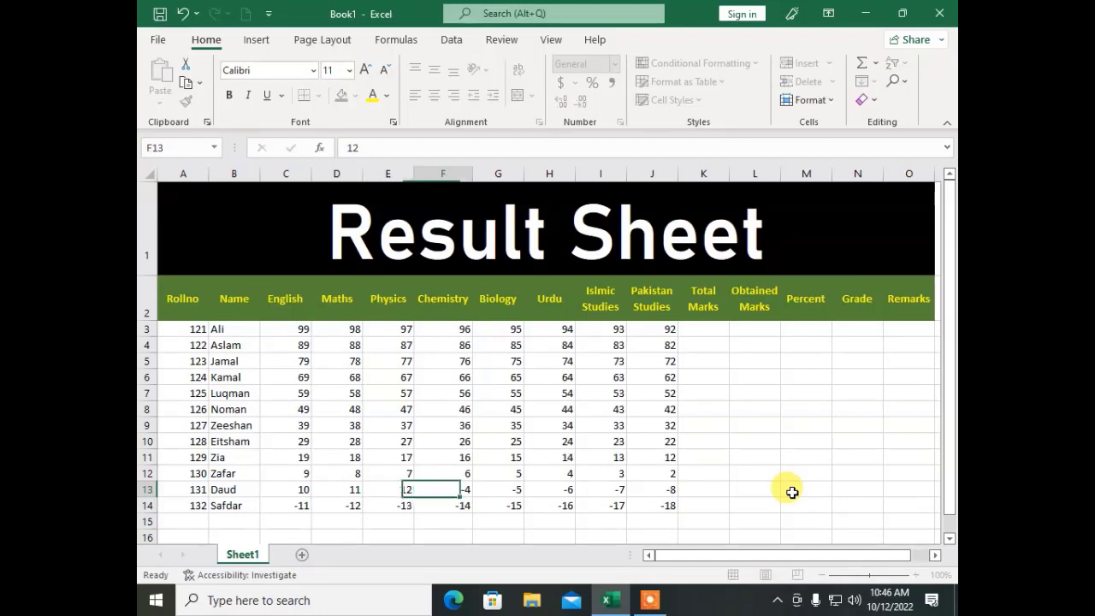
type("13")
key("Tab")
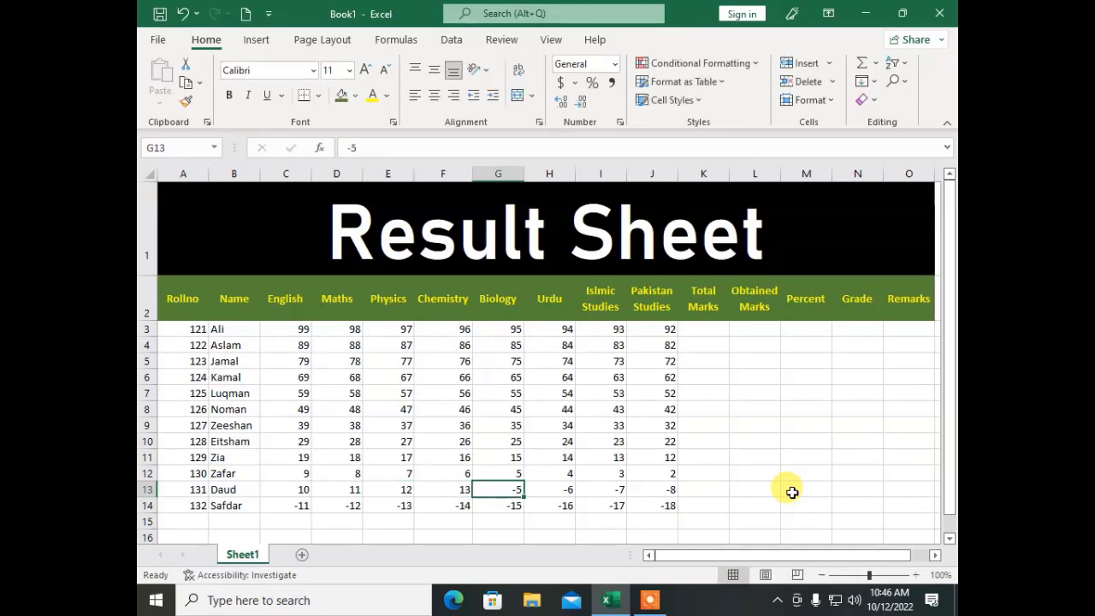
Replace the remaining negative marks in cells G13 to J13 with 14, 15, 16 and 17, from Biology to Pakistan Studies
type("14")
key("Tab")
type("15")
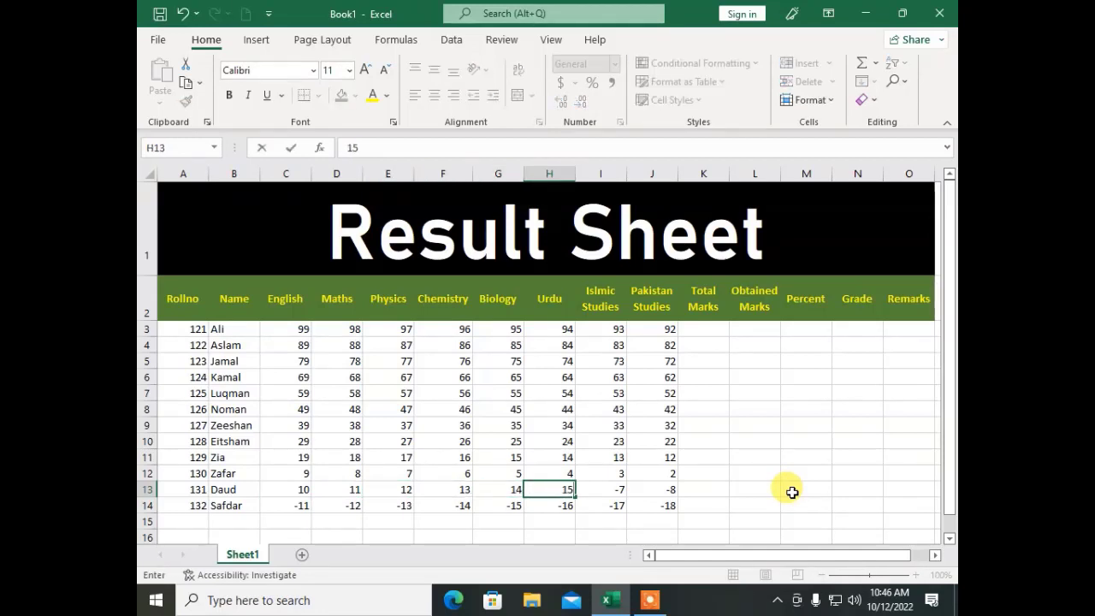
key("Tab")
type("16")
key("Tab")
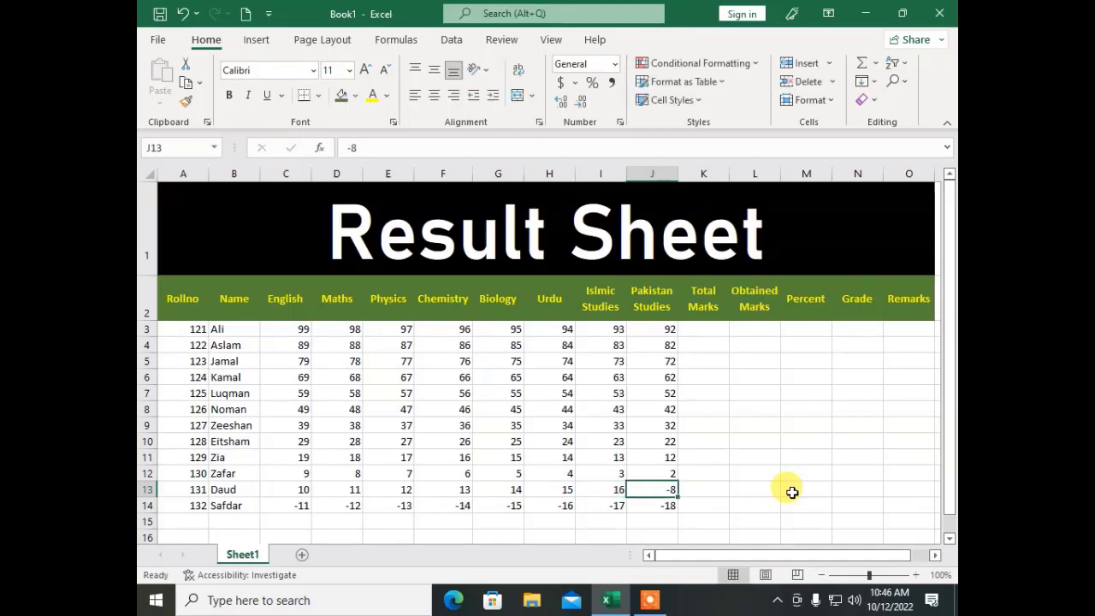
type("17")
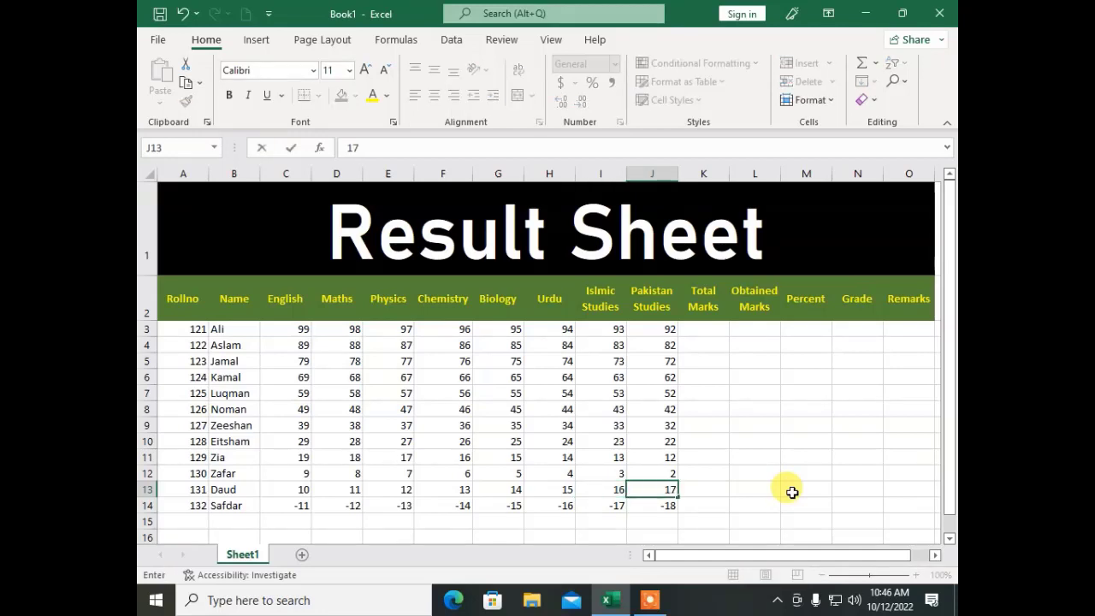
key("Return")
Replace the negative English, Maths and Physics marks in cells C14 to E14 with 11, 12 and 13
key("Left")
key("Left")
key("Left")
key("Left")
key("Left")
key("Left")
key("Left")
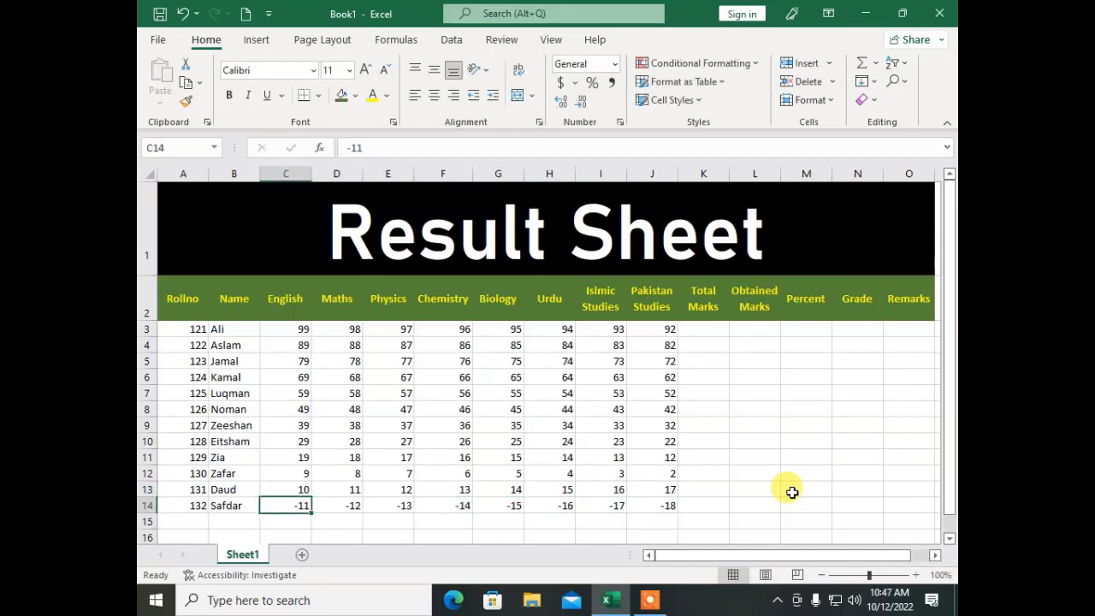
type("11")
key("Tab")
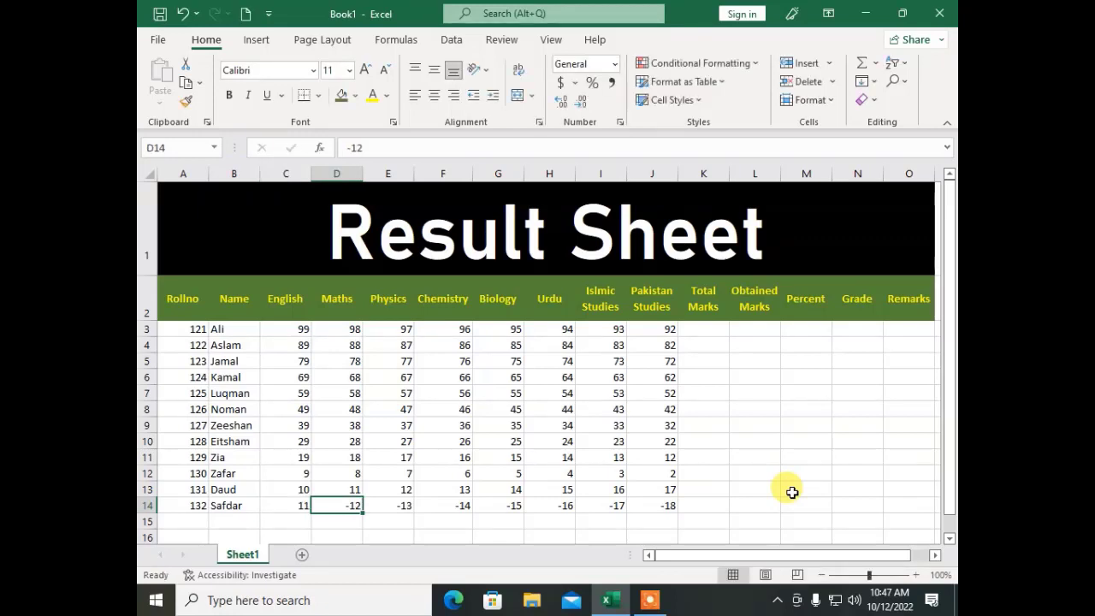
type("12")
key("Tab")
type("13")
key("Tab")
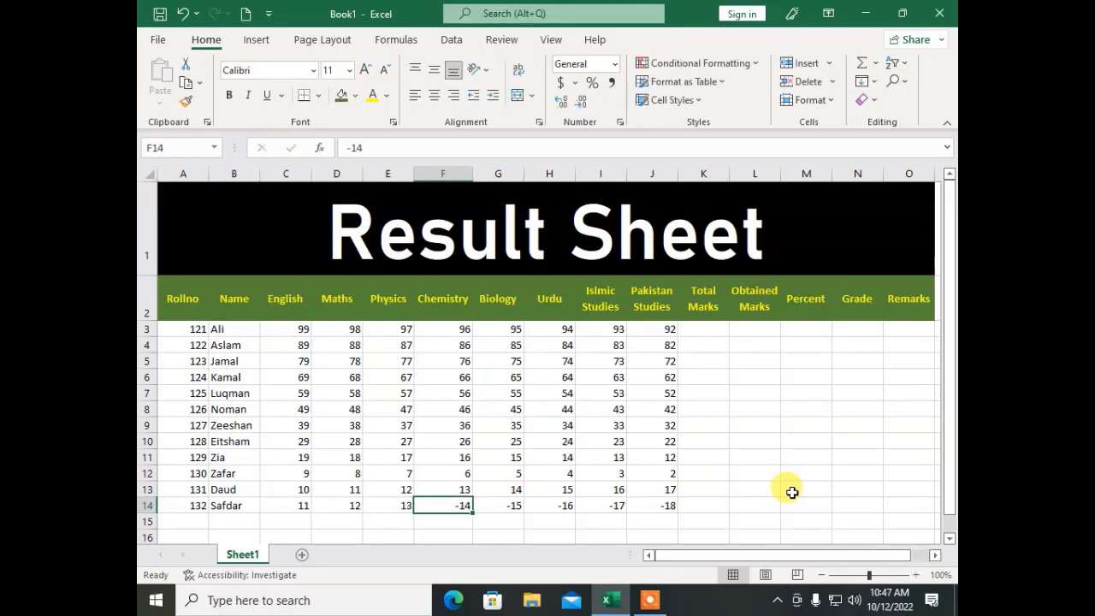
Replace the remaining negative marks in cells F14 to J14 with 14, 15, 20, 15 and 13, from Chemistry to Pakistan Studies
type("14")
key("Tab")
type("15")
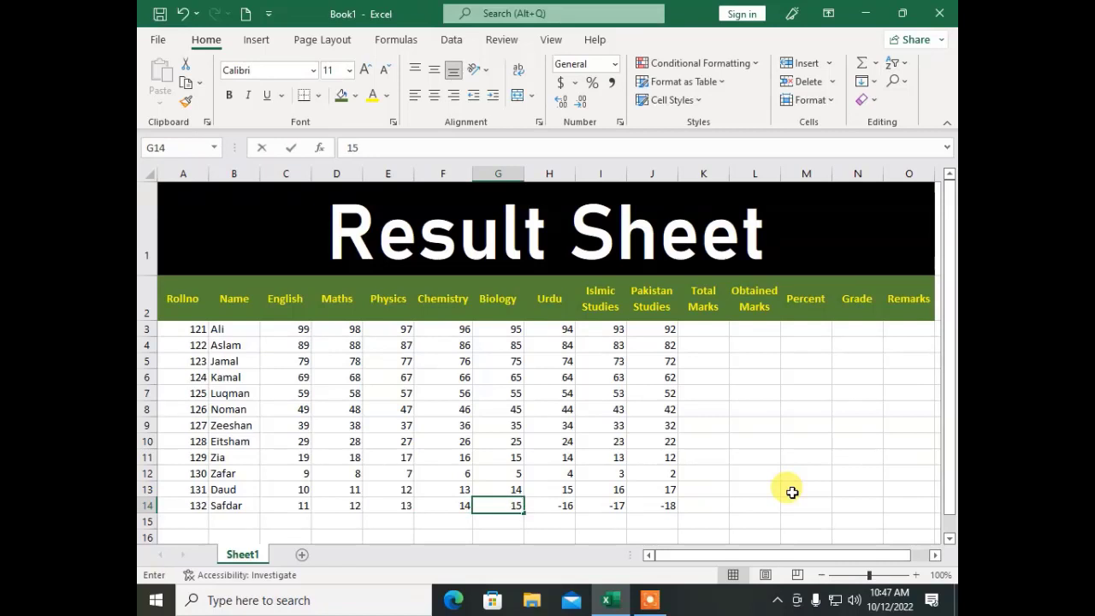
key("Tab")
type("2")
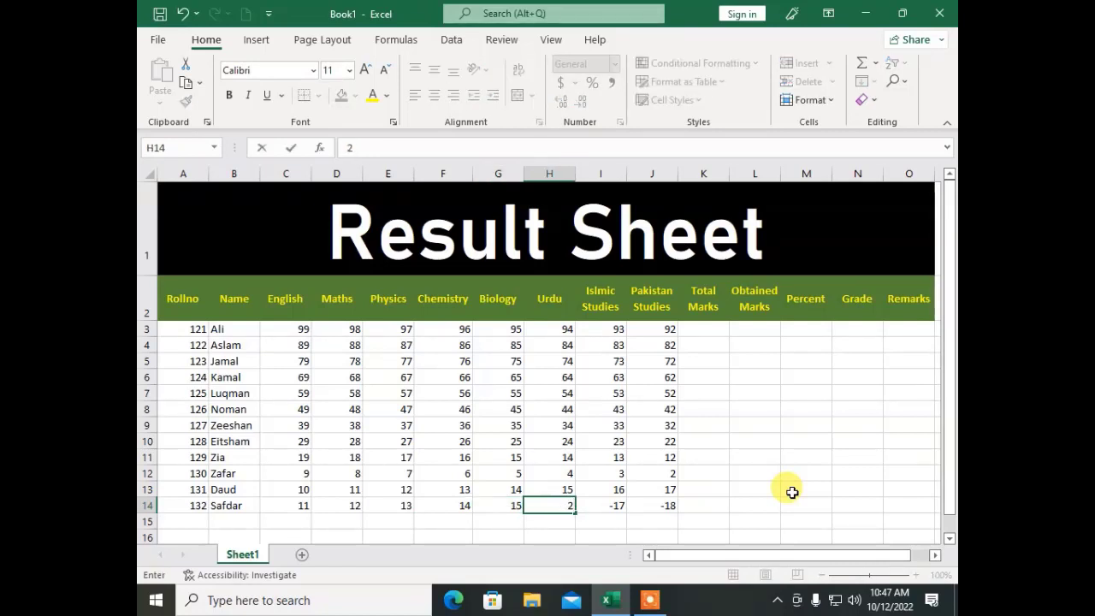
type("0")
key("Tab")
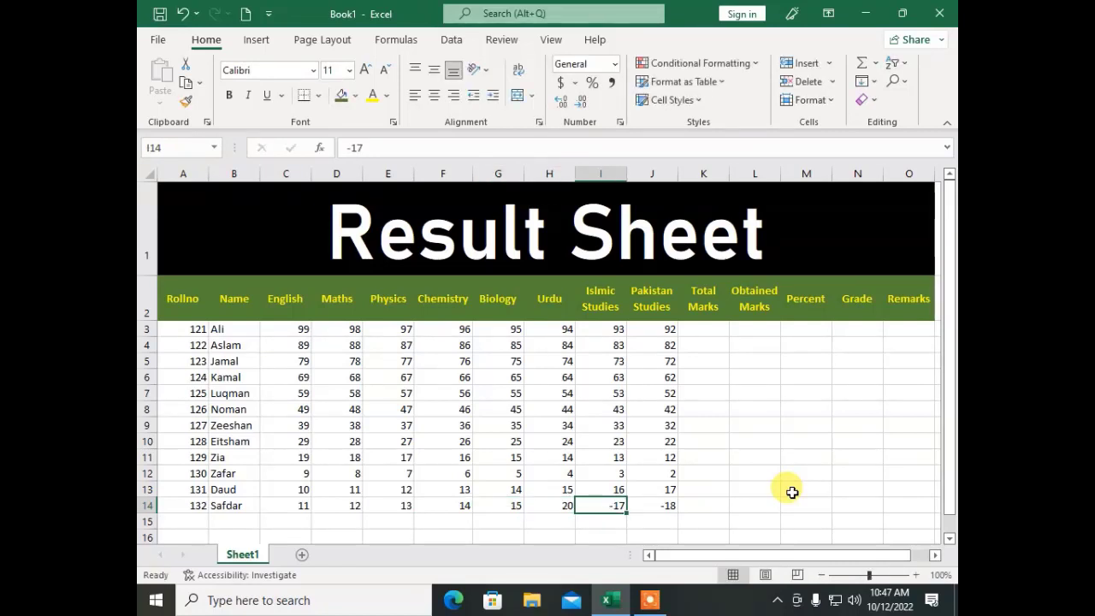
type("15")
key("Tab")
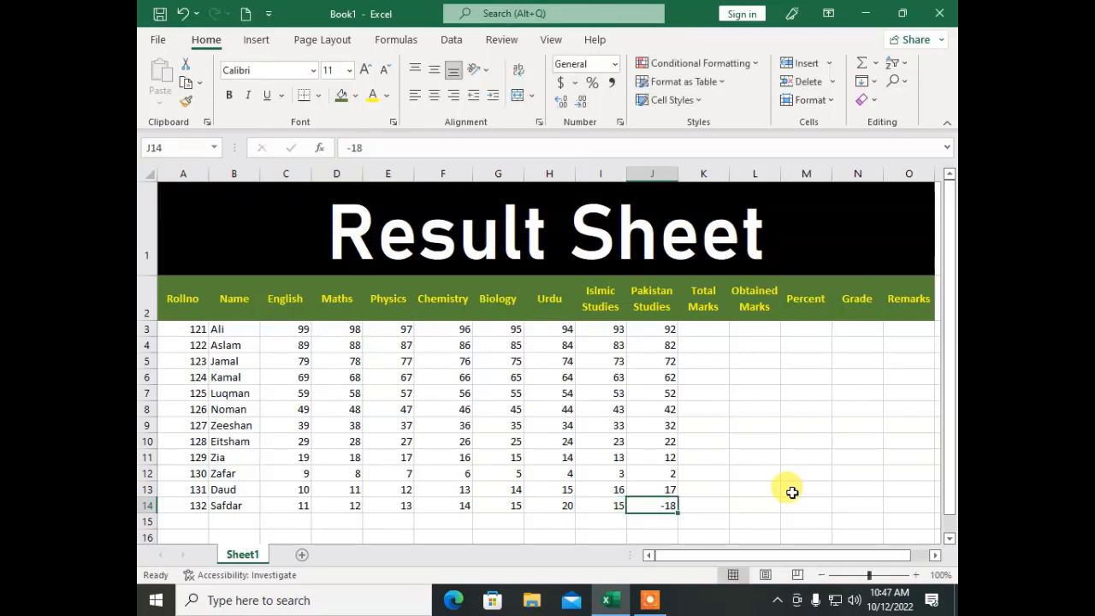
type("13")
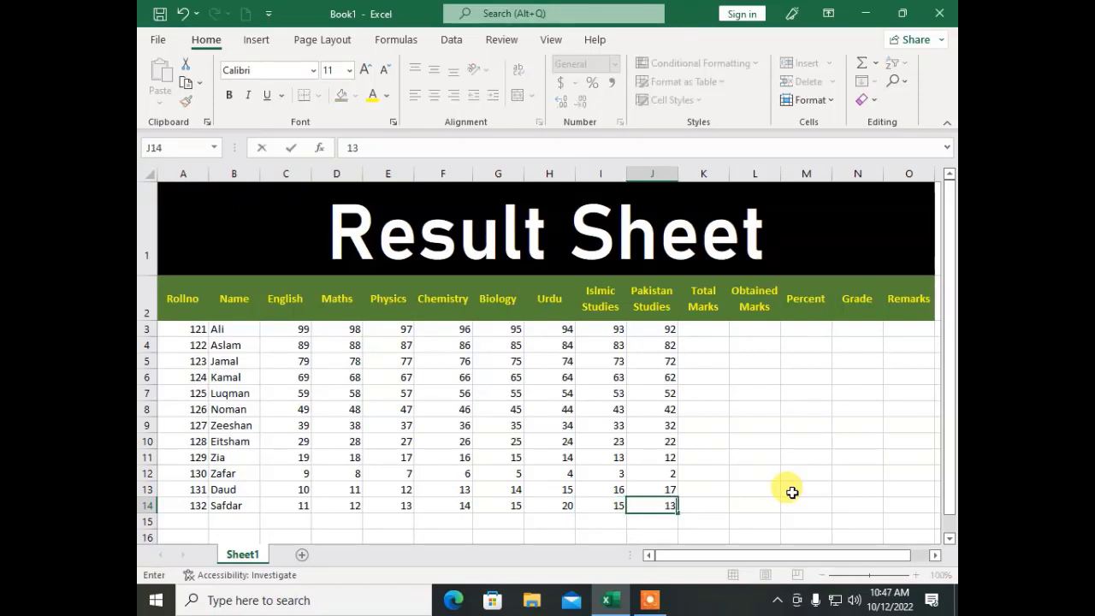
key("Return")
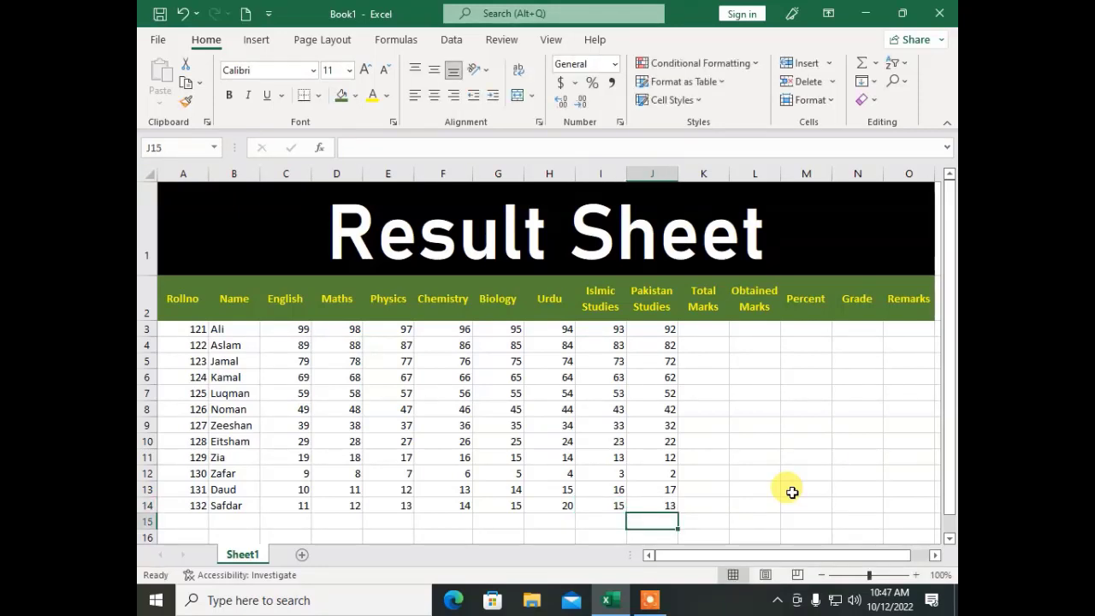
Enter 800 as the Total Marks in cell K3 and fill it down to row 14
key("Right")
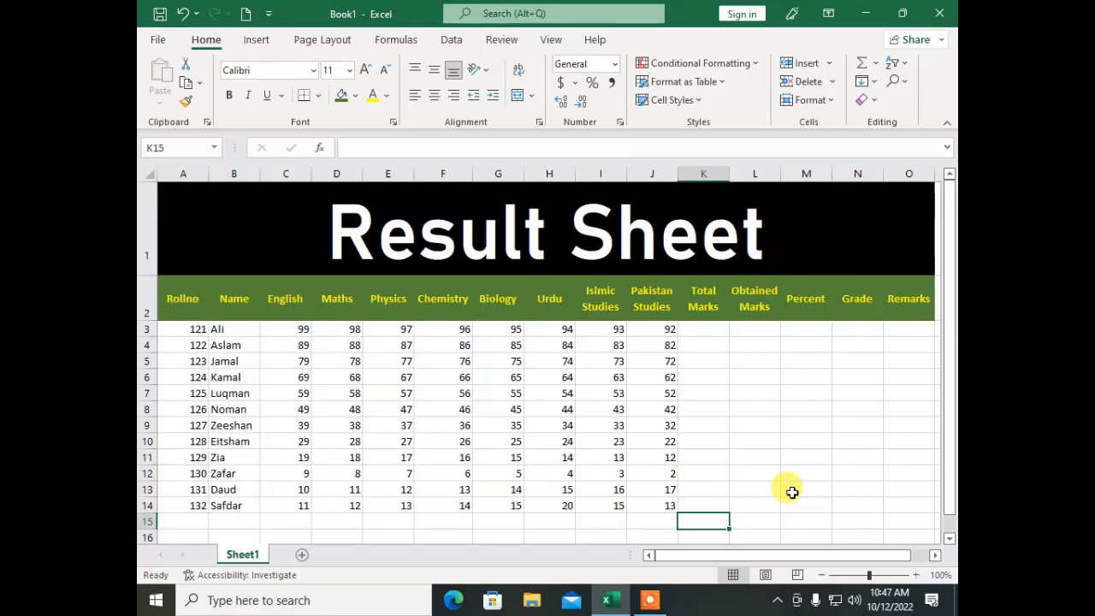
key("Up")
key("Up")
key("Up")
key("Up")
key("Up")
key("Up")
key("Up")
key("Up")
key("Up")
key("Up")
key("Up")
key("Up")
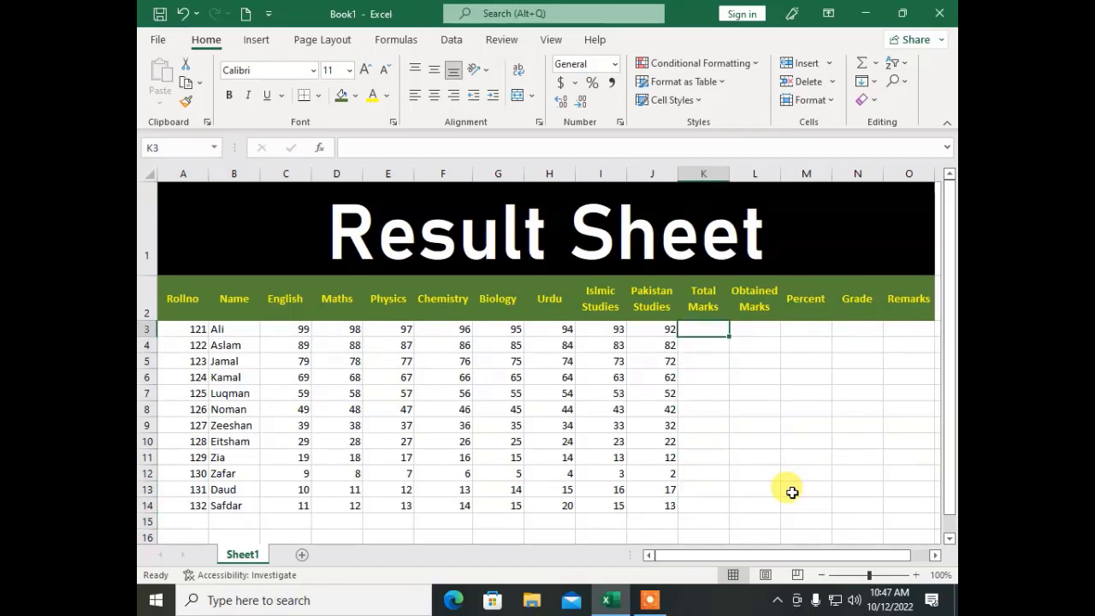
type("800")
key("Return")
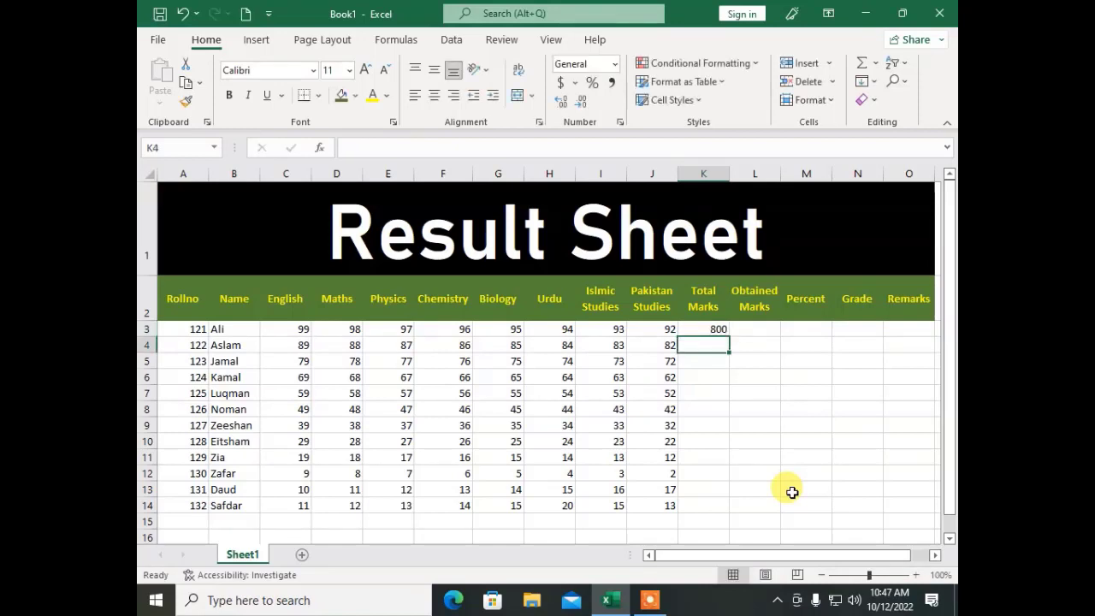
key("Up")
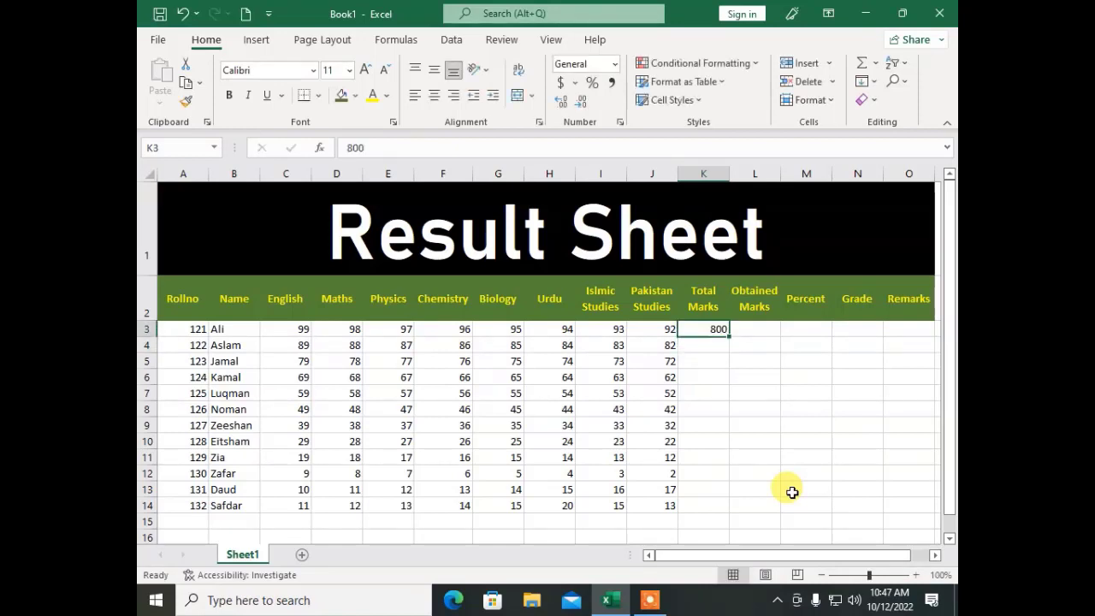
double_click(729, 335)
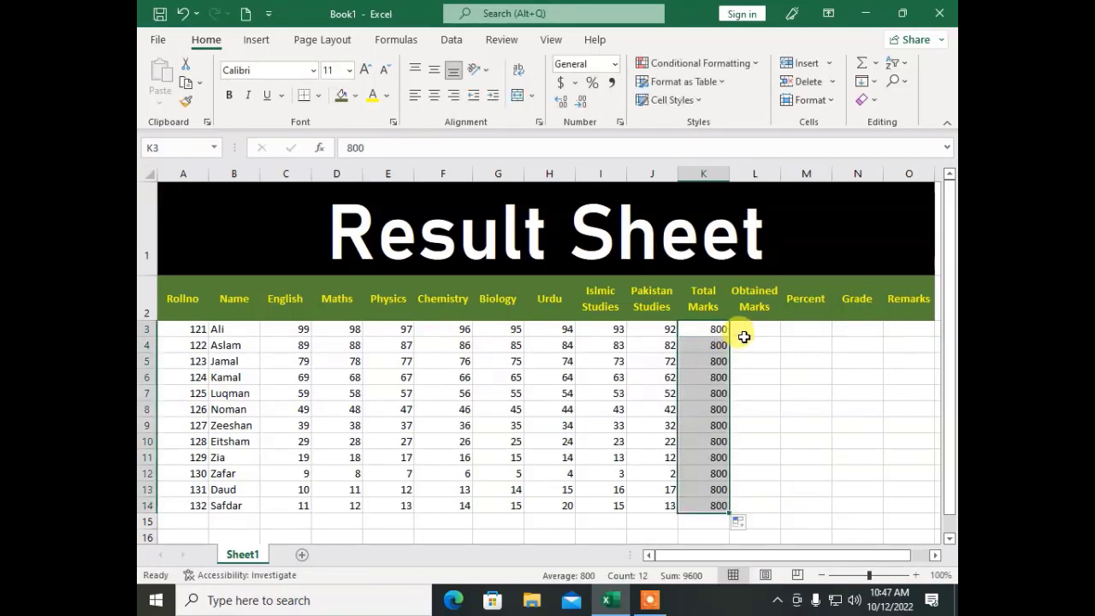
Enter the formula =SUM(C3:J3) in cell L3 to add up the first student's Obtained Marks
left_click(744, 336)
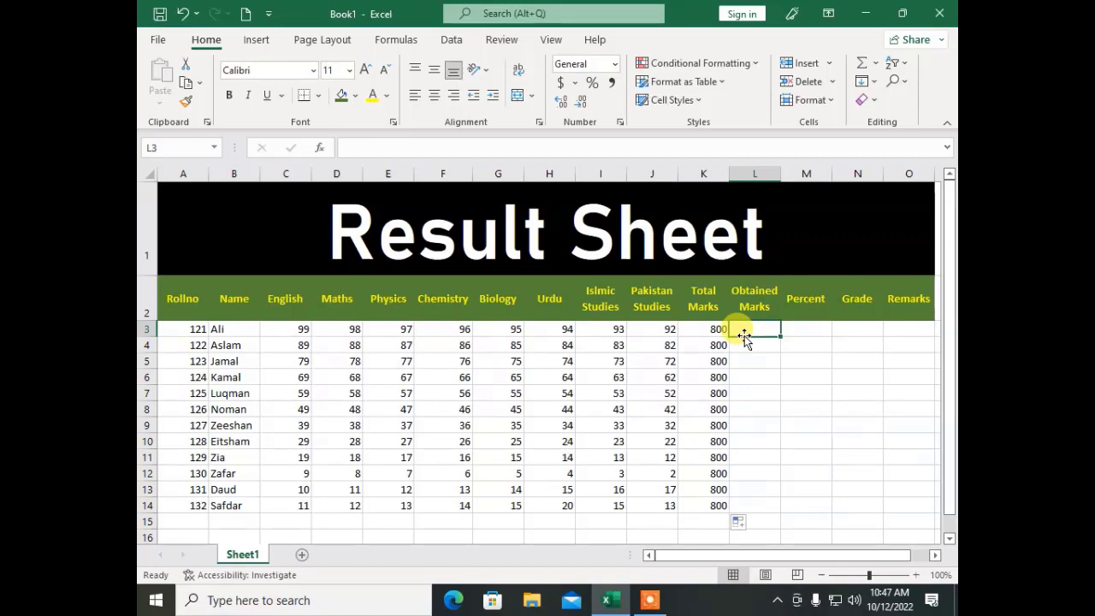
left_click(890, 582)
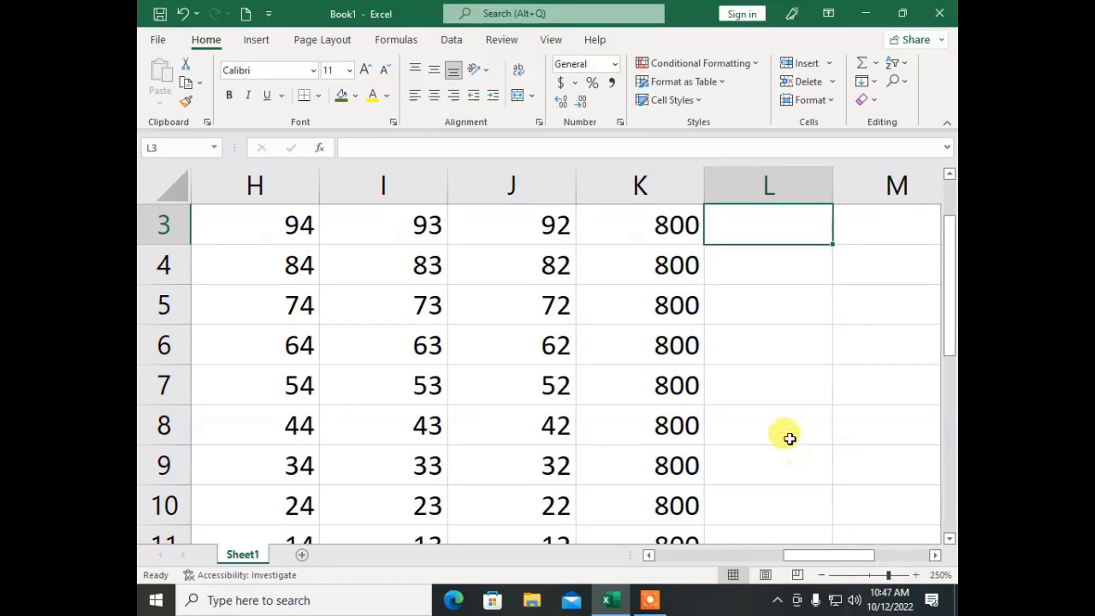
scroll(787, 437, "up", 1)
scroll(788, 438, "down", 1)
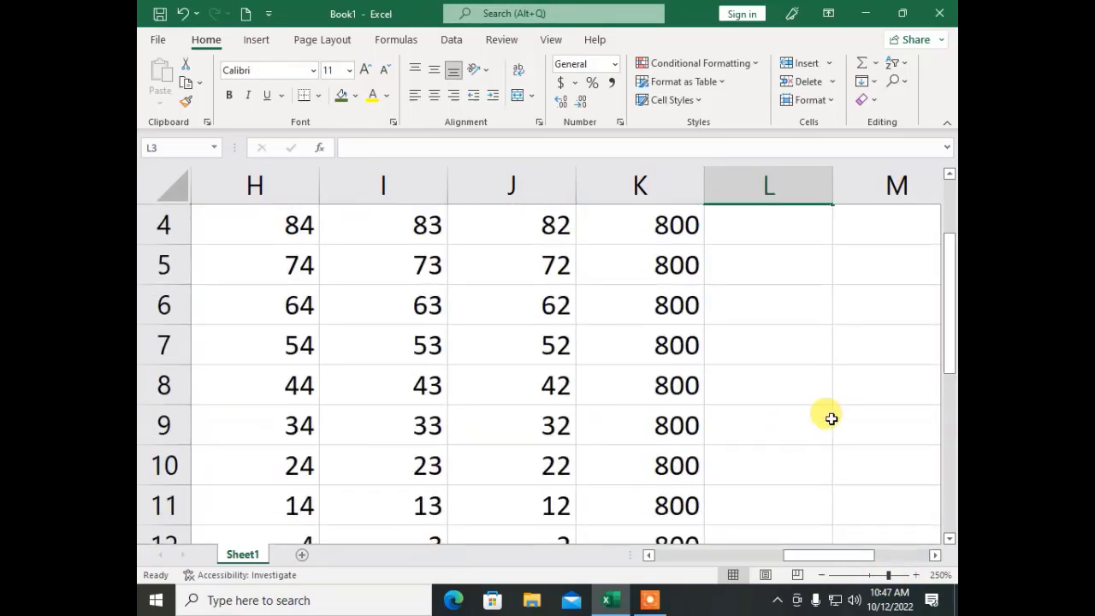
left_click(949, 174)
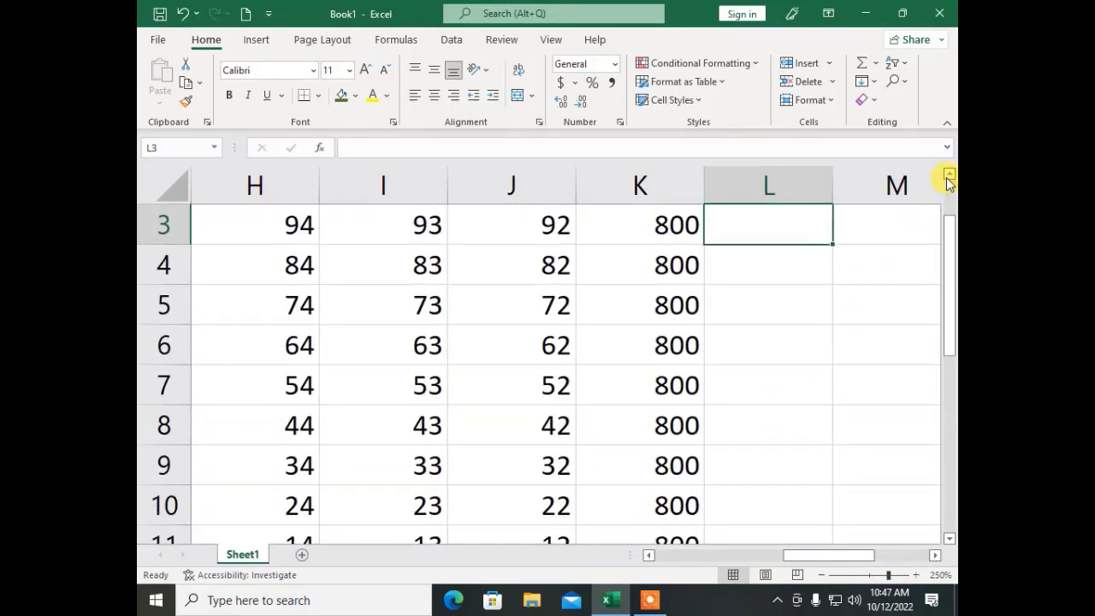
left_click(949, 175)
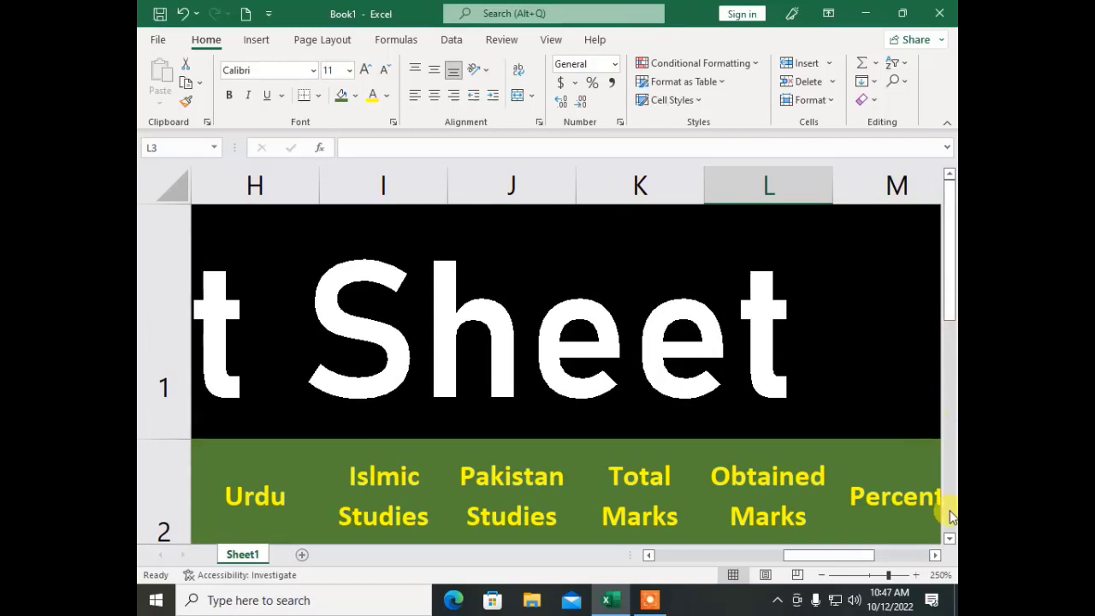
left_click(949, 538)
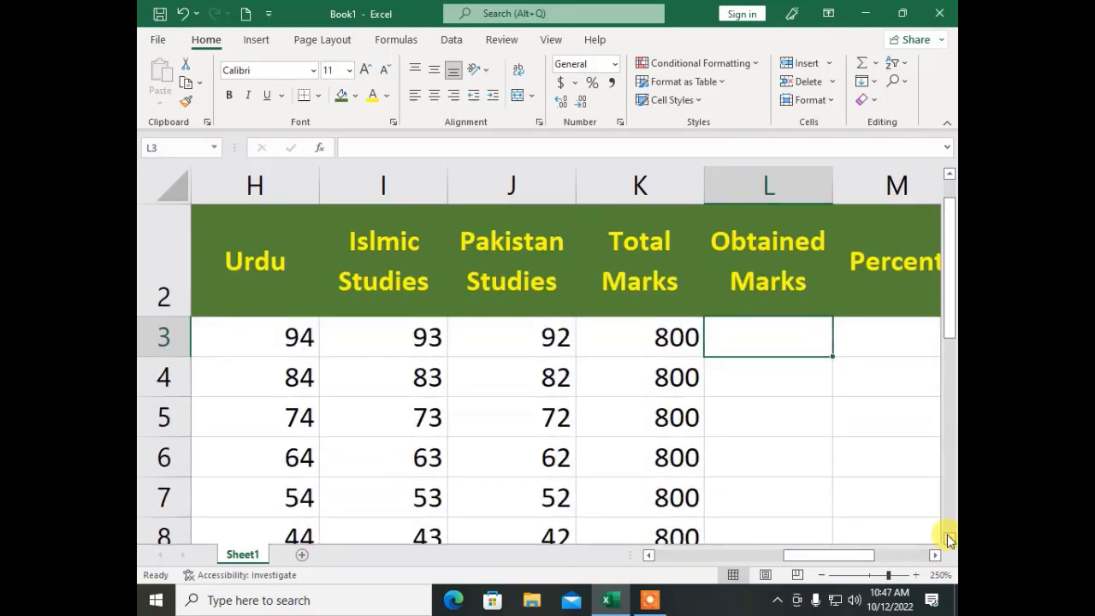
type("=sum")
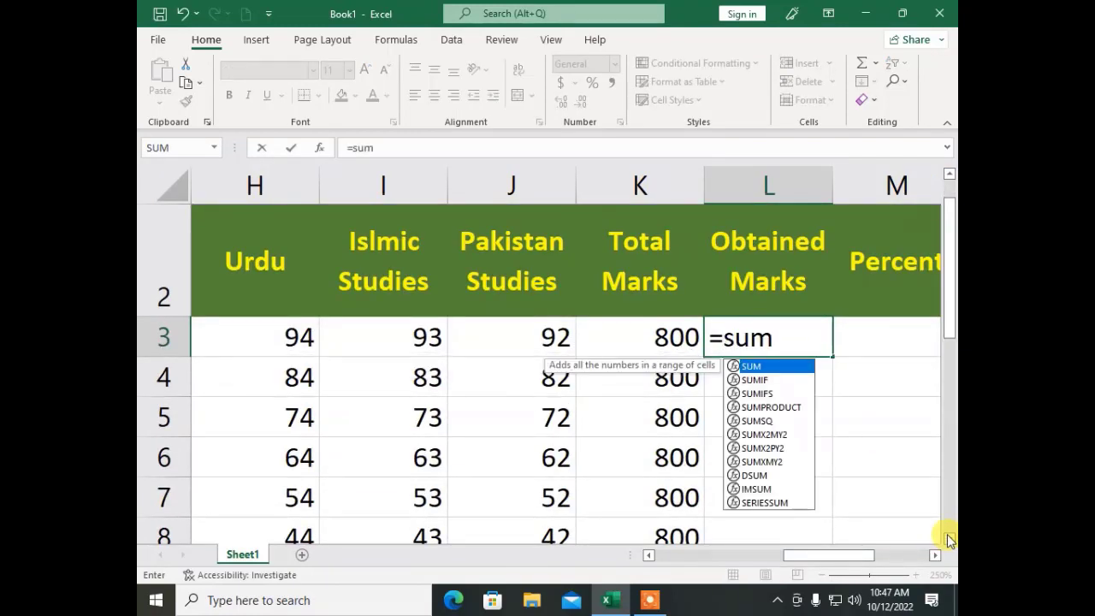
type("(")
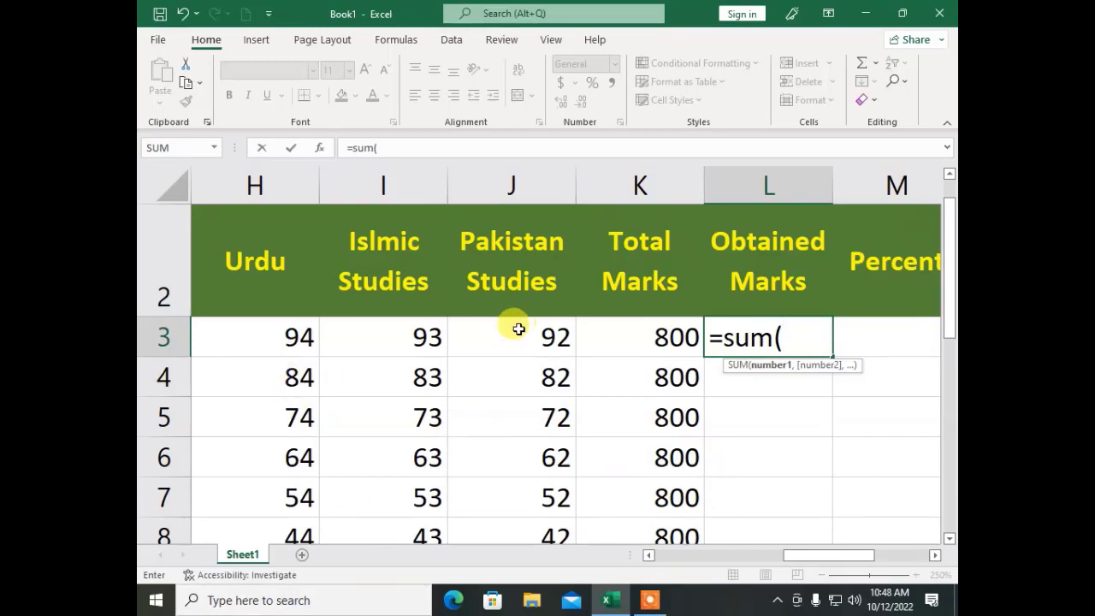
left_click_drag(518, 330, 214, 342)
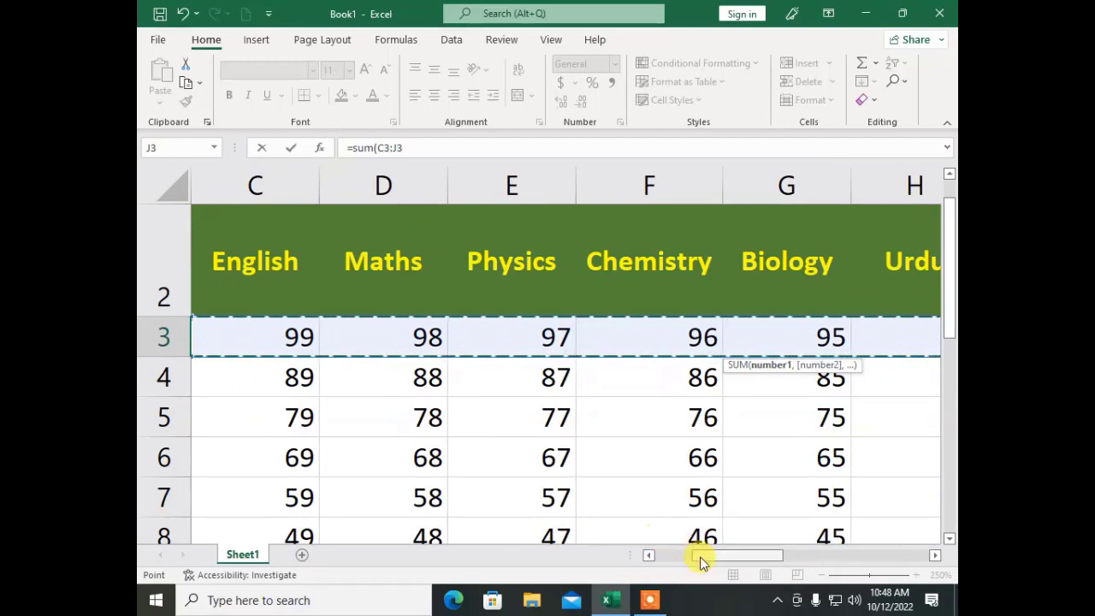
left_click_drag(701, 560, 814, 531)
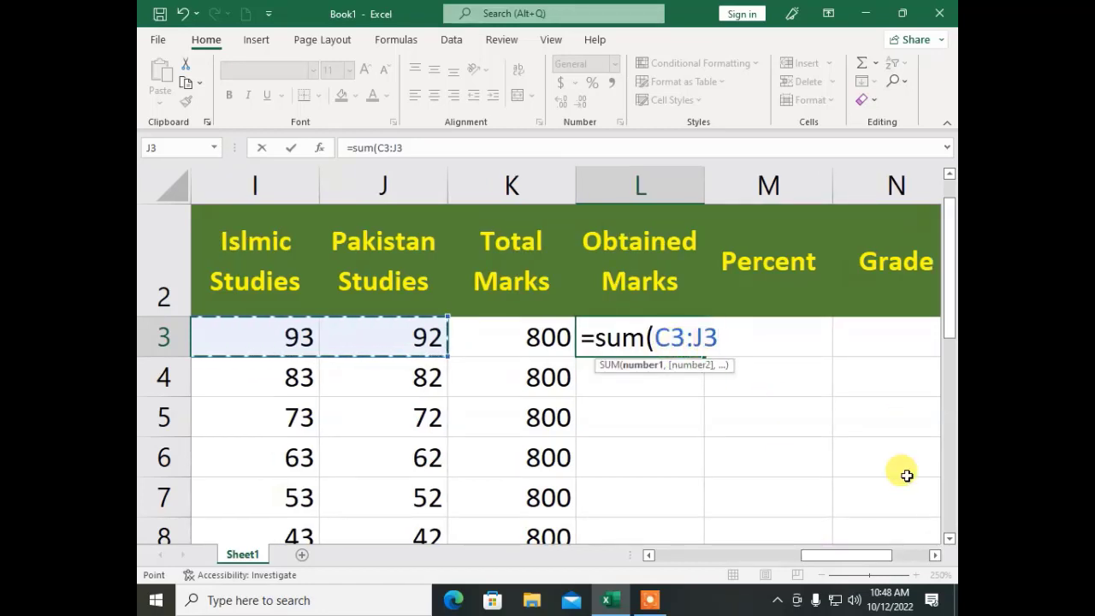
type(")")
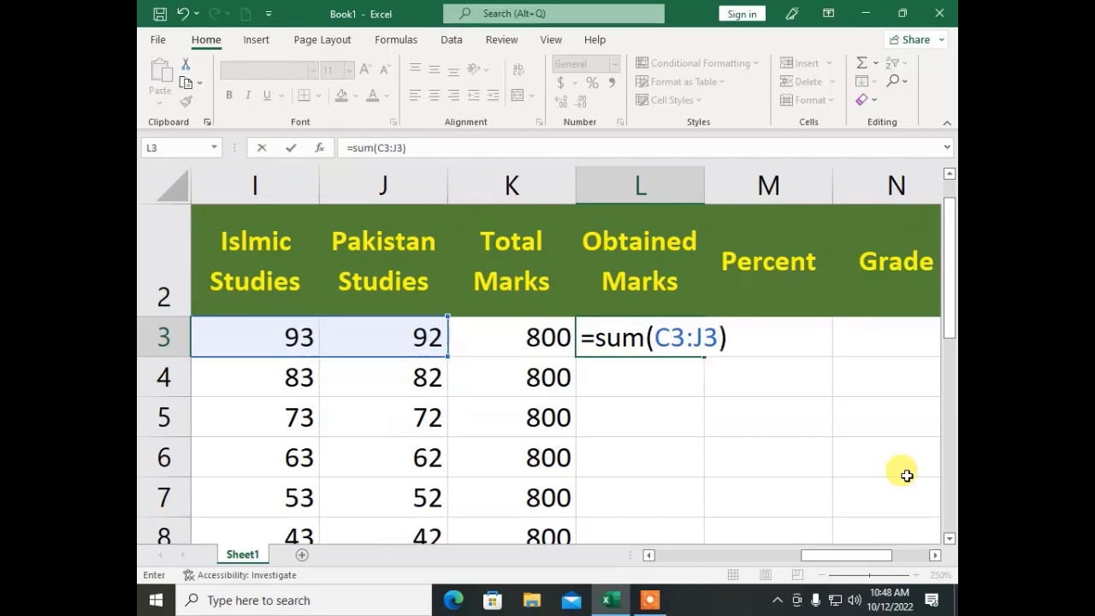
key("Return")
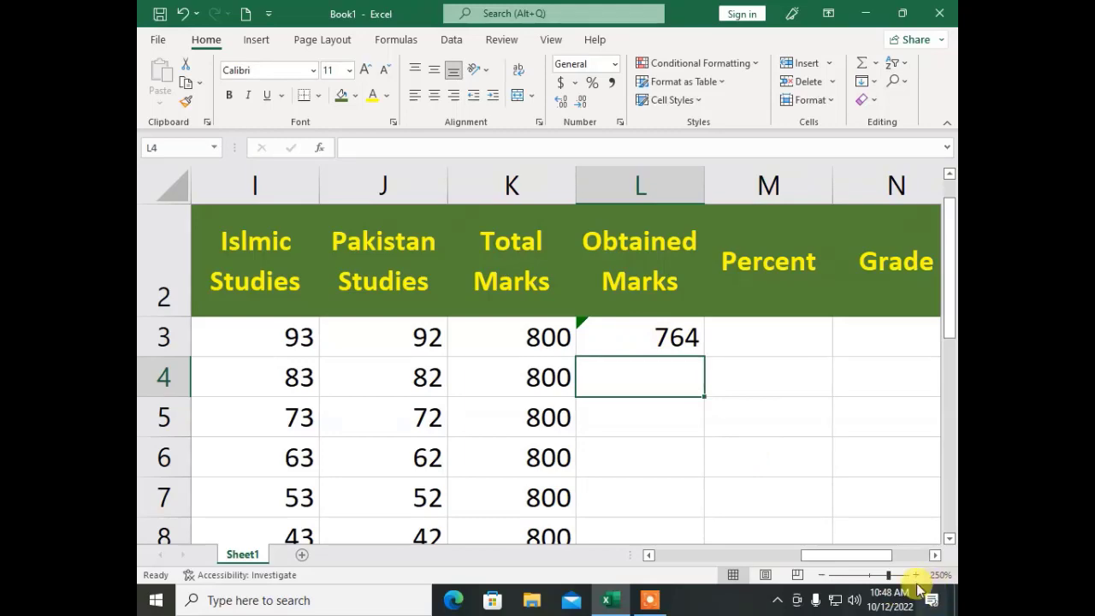
Fill the Obtained Marks sum formula from cell L3 down to row 14
left_click_drag(886, 581, 873, 575)
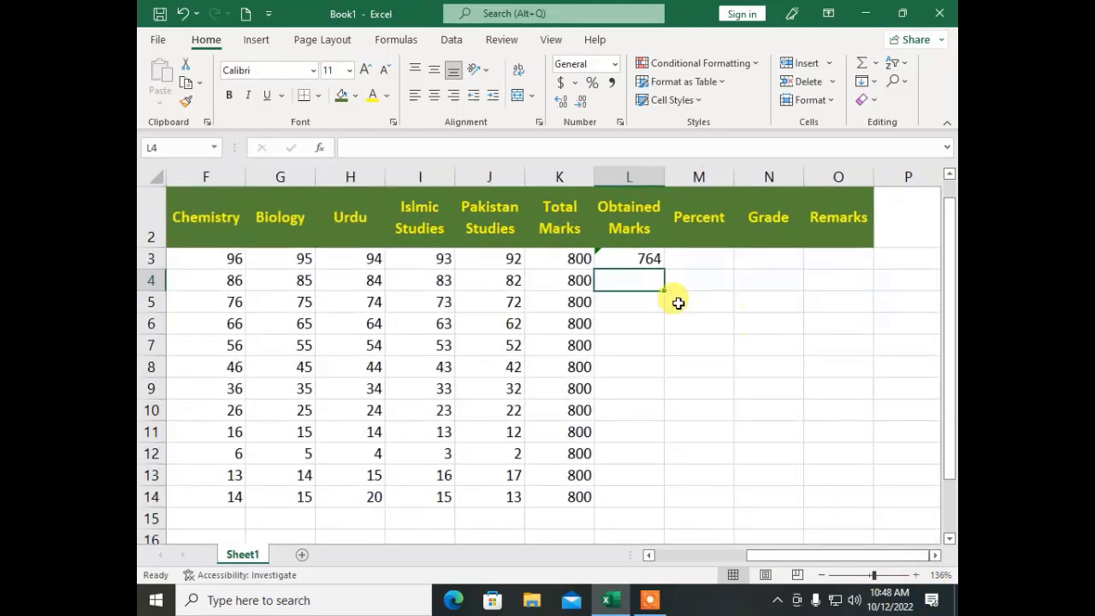
left_click(635, 248)
left_click(644, 257)
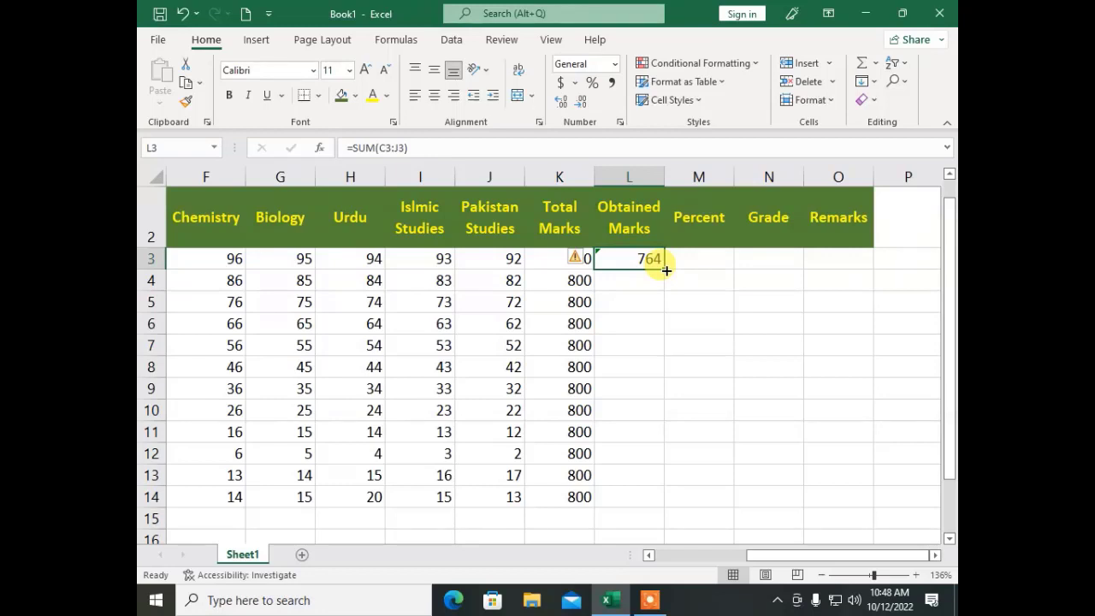
left_click_drag(666, 270, 665, 329)
left_click(629, 387)
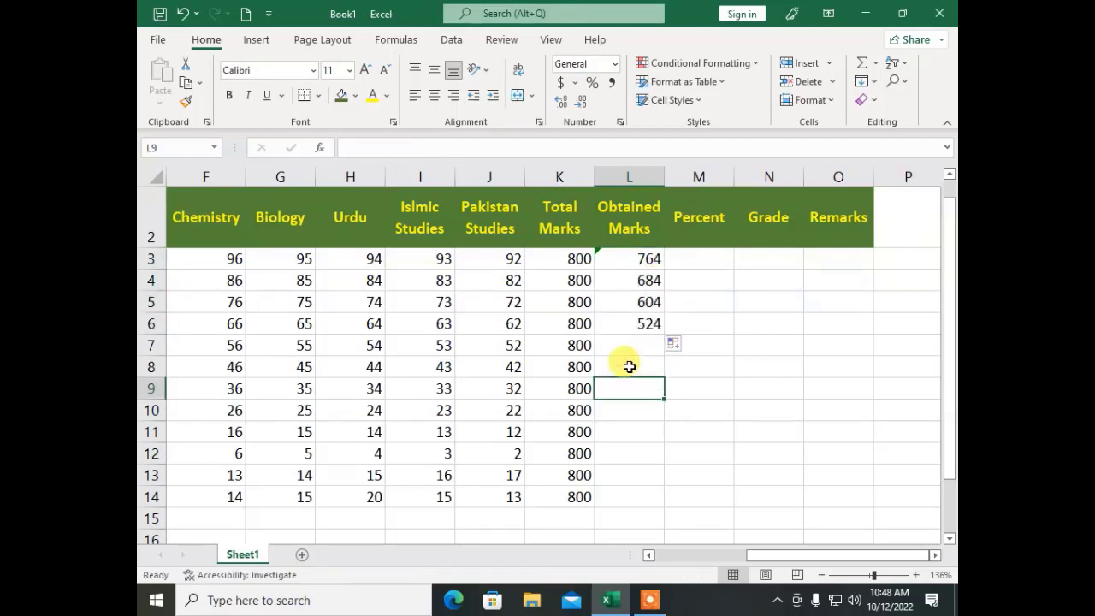
left_click(646, 323)
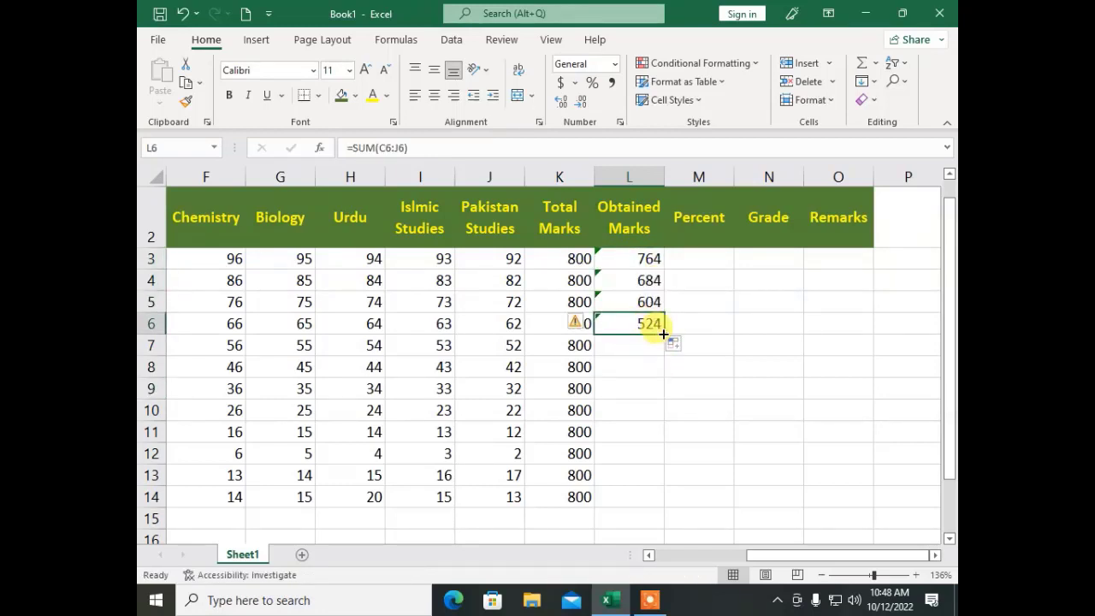
double_click(664, 333)
Check the sum formulas in several Obtained Marks cells between L3 and L14
left_click(641, 322)
left_click(637, 275)
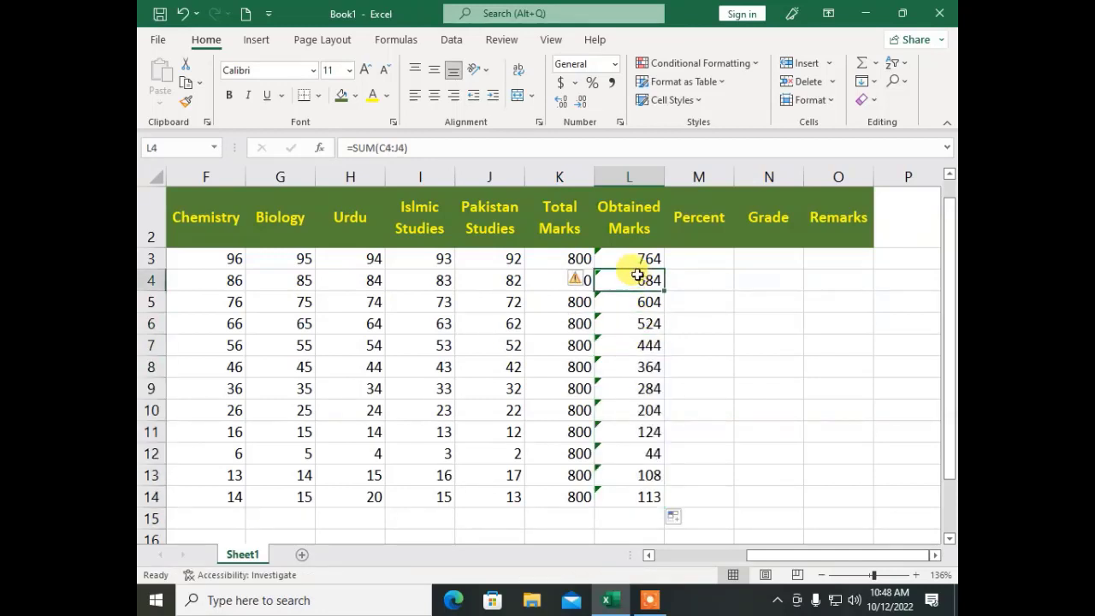
left_click(633, 256)
left_click(640, 345)
left_click(643, 389)
left_click(640, 410)
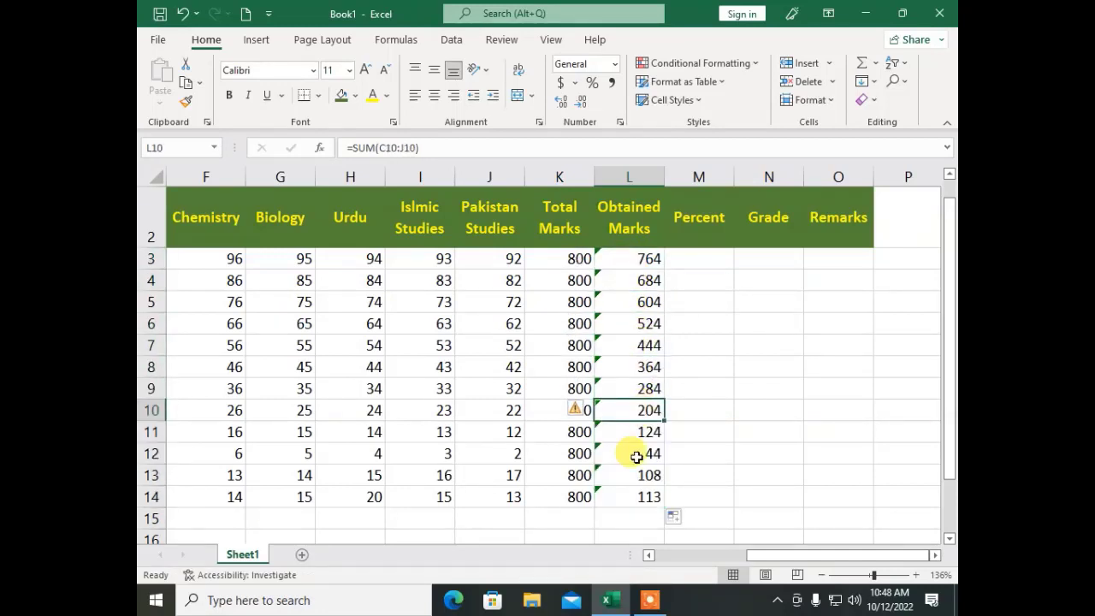
left_click(628, 474)
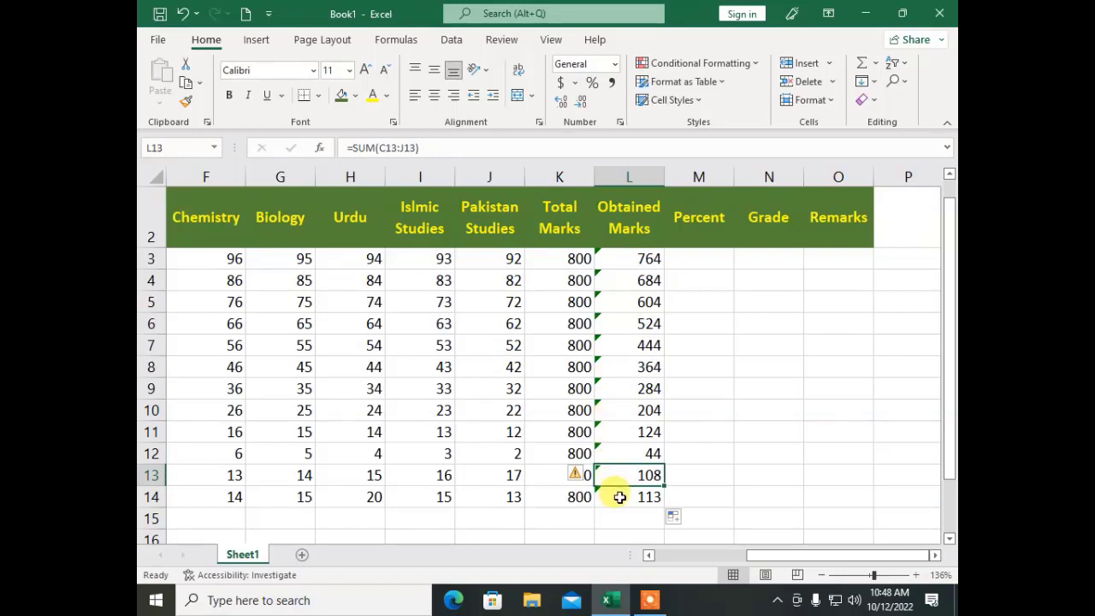
left_click(623, 496)
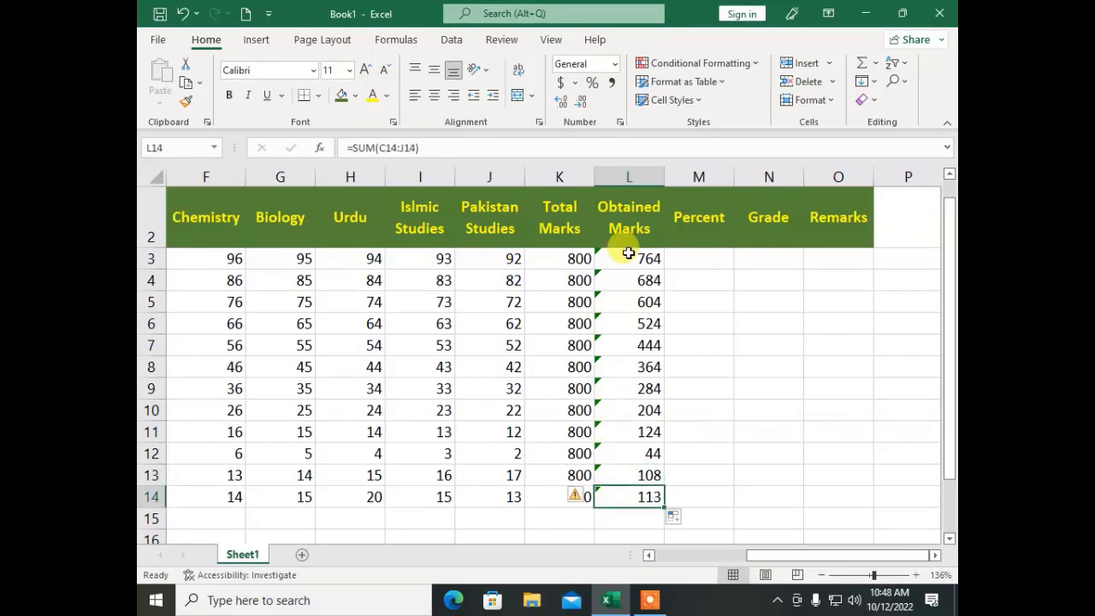
Calculate the Percent in cell M3 with the formula =L3*100/K3 and fill it down to row 14
left_click(701, 255)
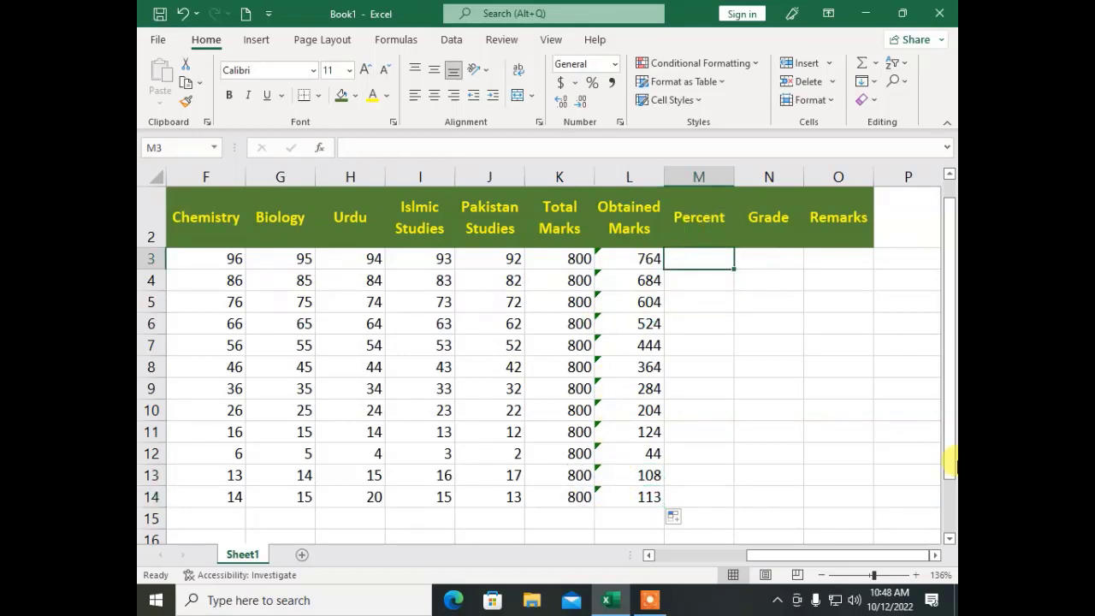
type("=")
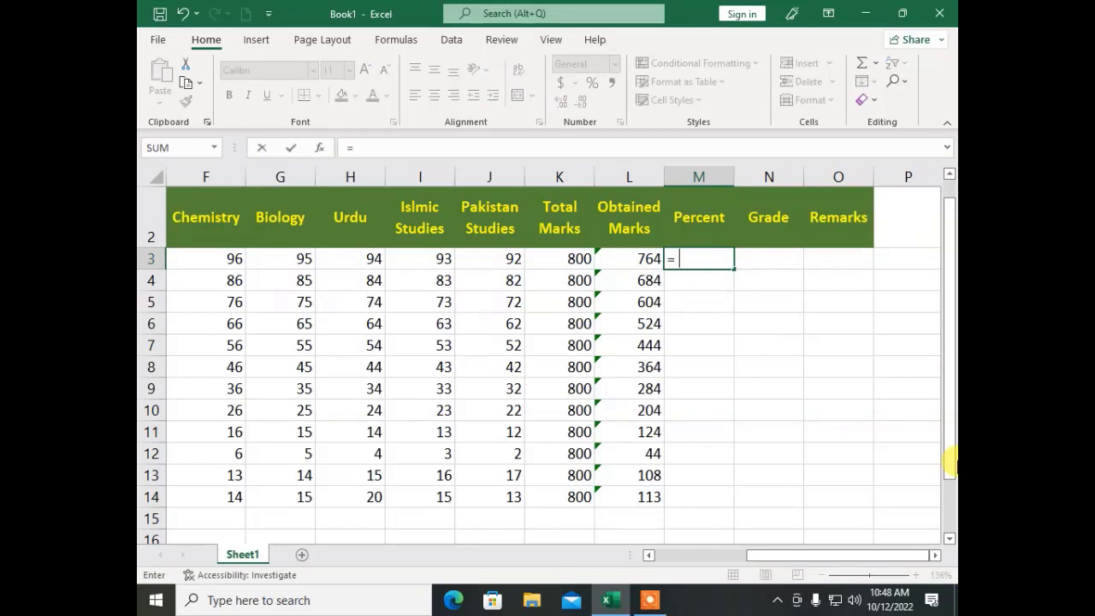
type("l3")
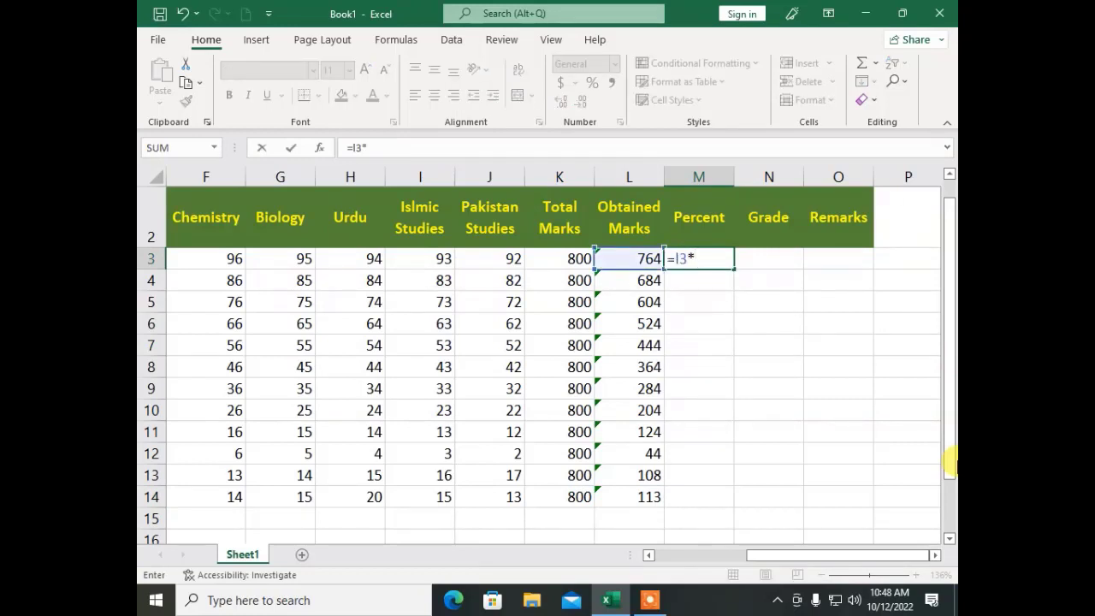
type("*100/k3")
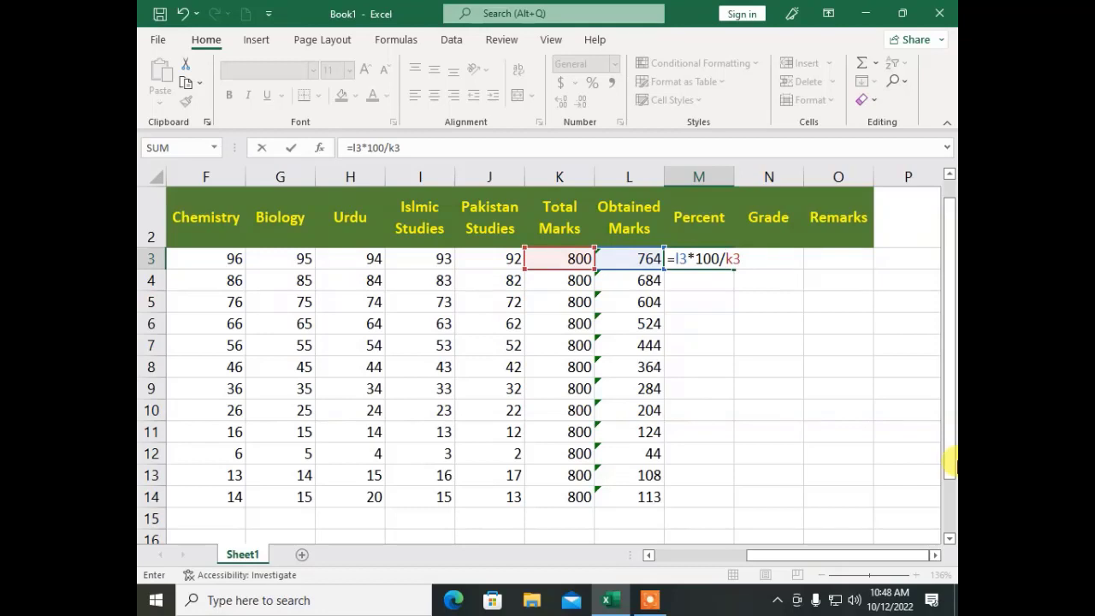
key("Return")
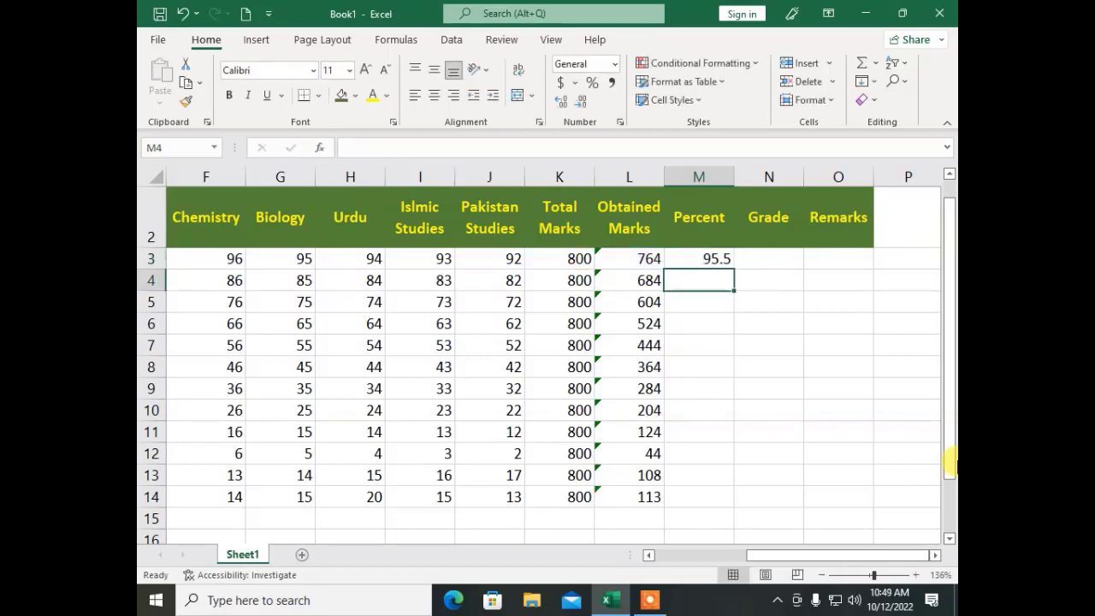
left_click(717, 260)
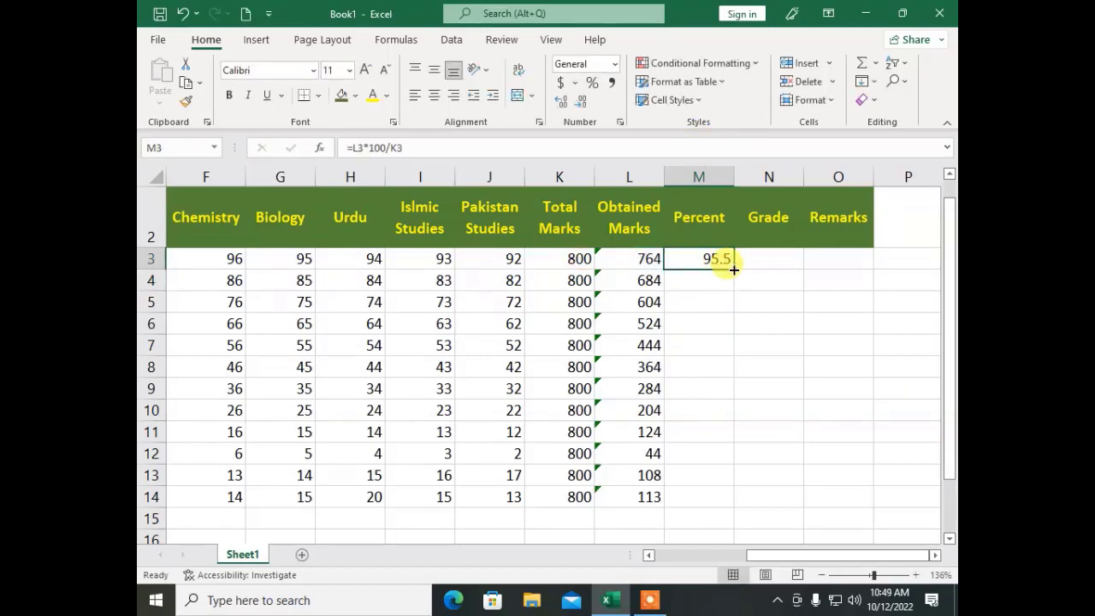
double_click(733, 269)
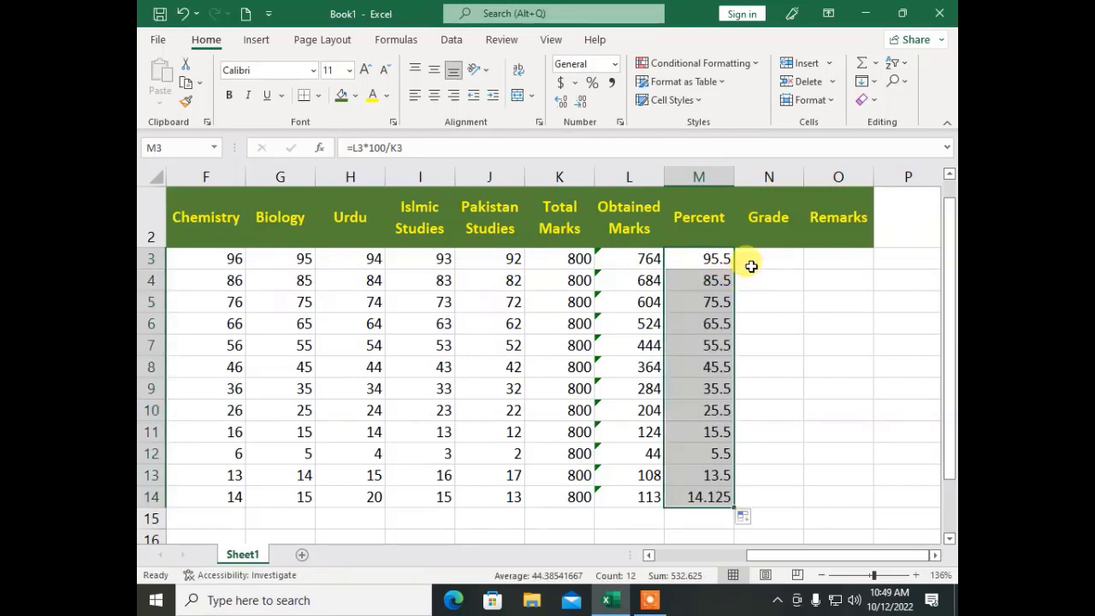
Zoom the sheet to 274% and bring the Percent, Grade and Remarks columns with their headers into view
left_click(750, 264)
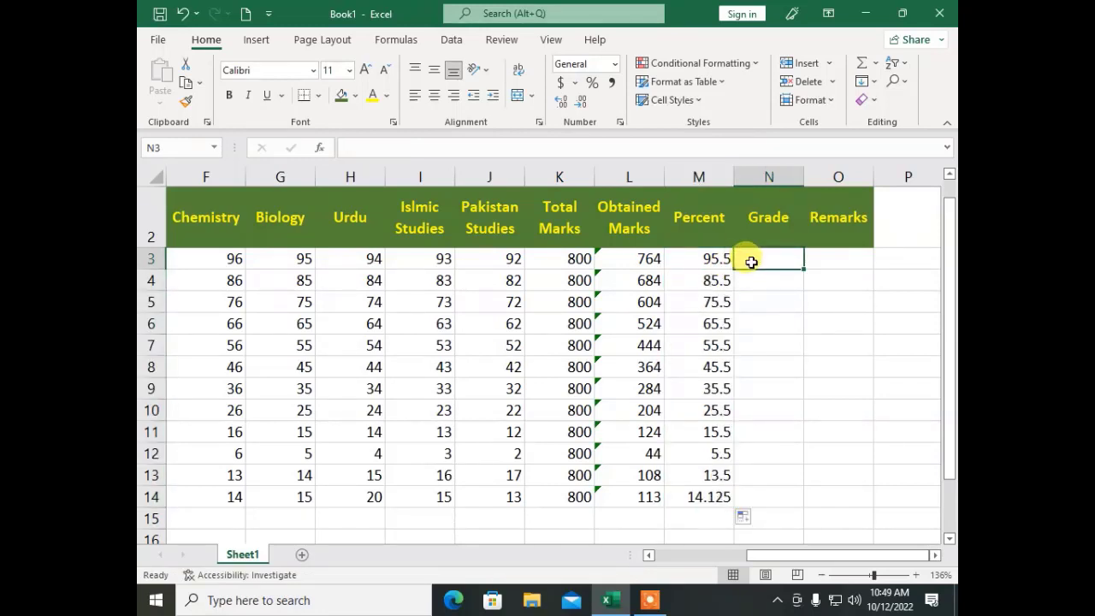
left_click(890, 575)
left_click_drag(837, 562, 864, 557)
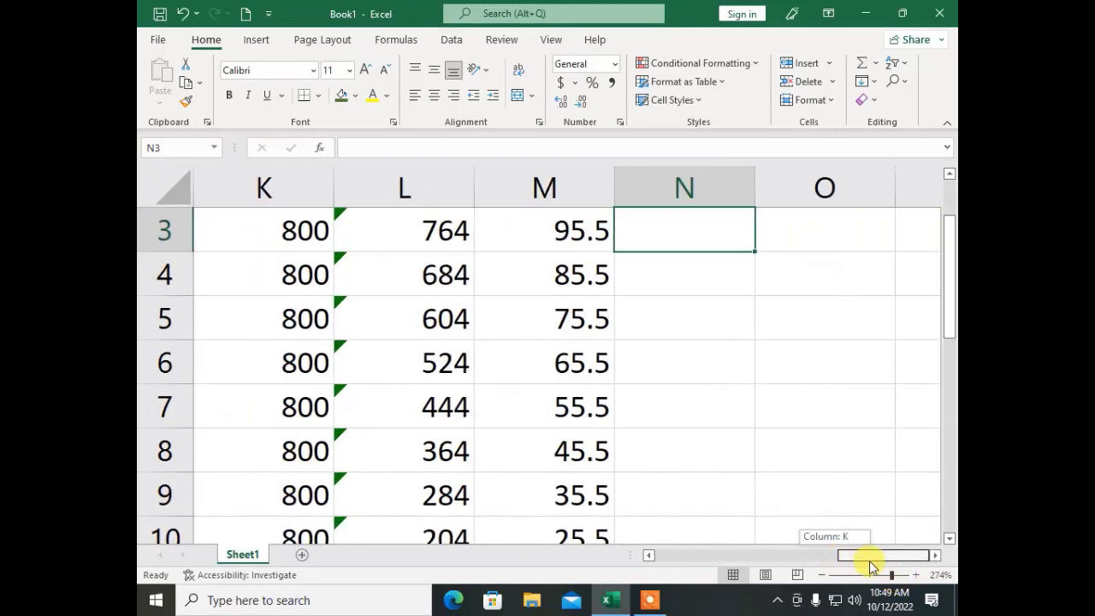
scroll(778, 436, "up", 1)
scroll(774, 422, "down", 2)
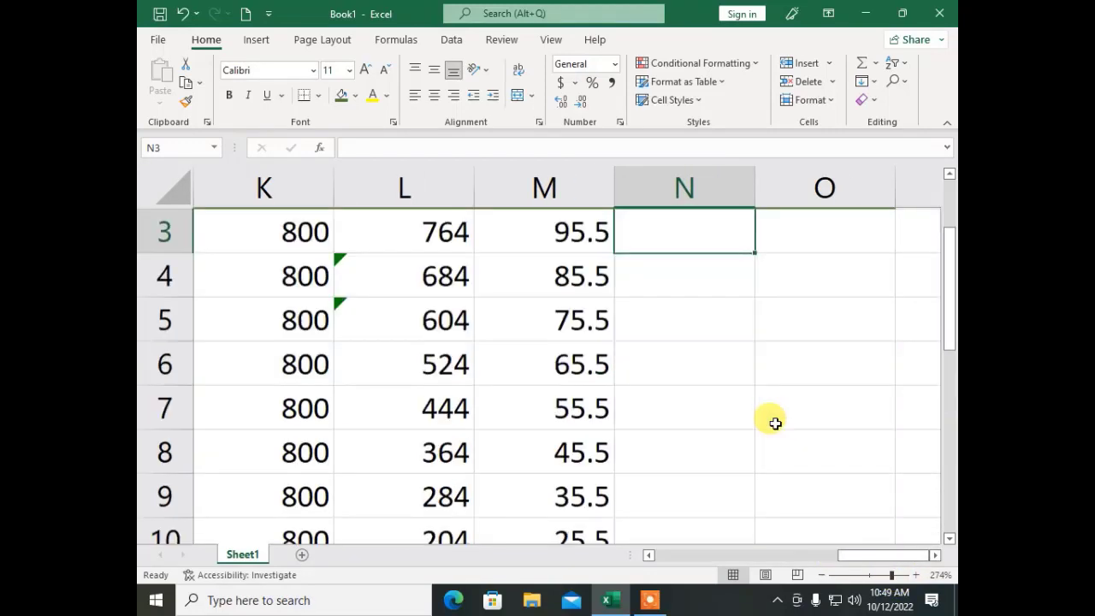
left_click(949, 174)
left_click(949, 173)
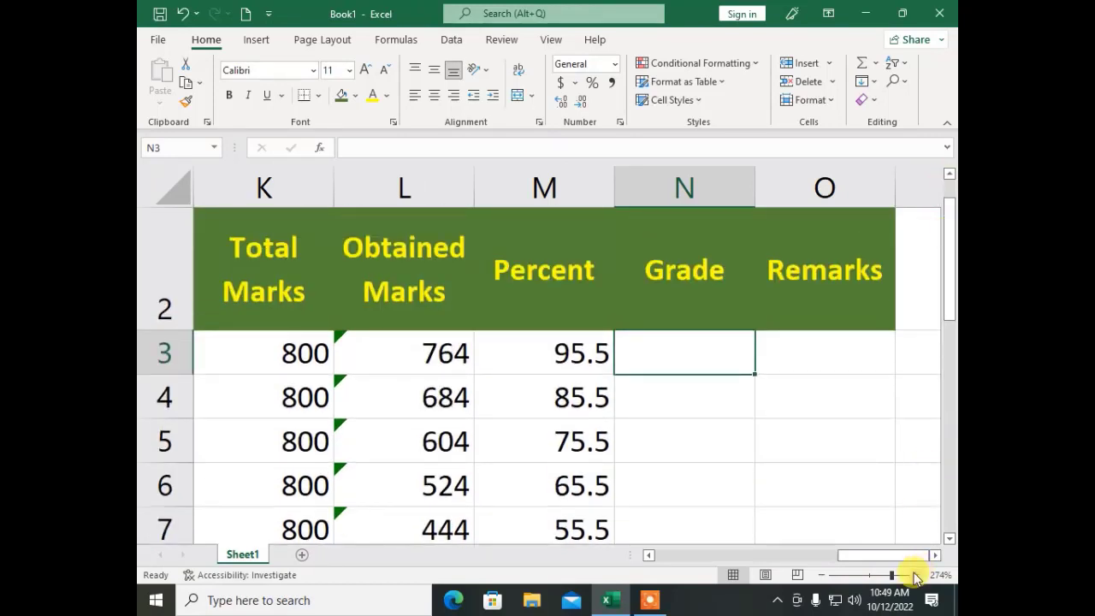
left_click(935, 555)
left_click(935, 555)
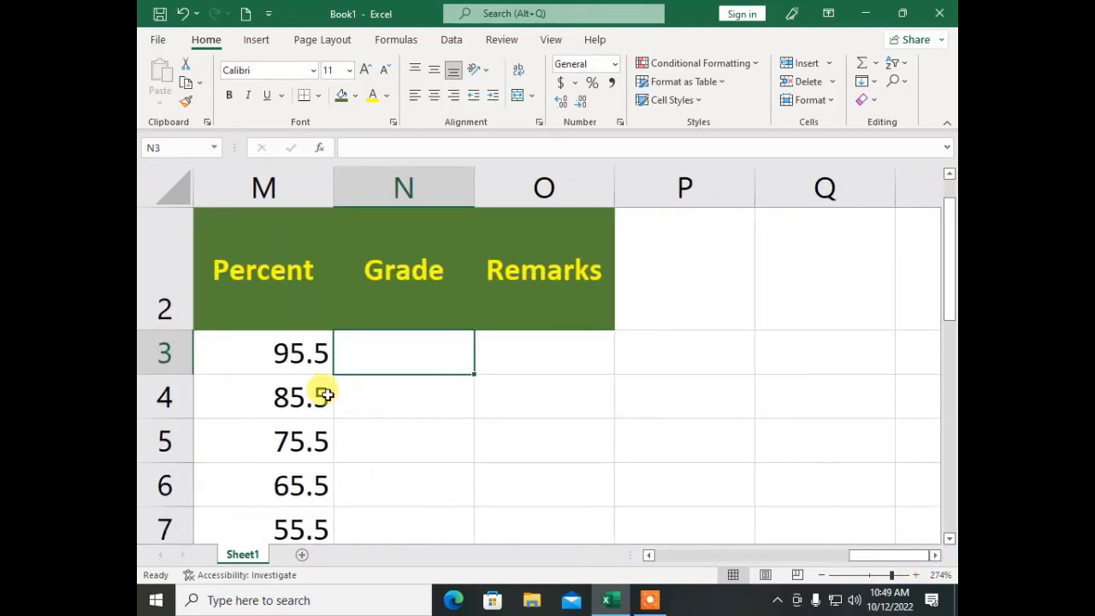
Begin an IF formula in Grade cell N3 with =if(m3>=90,"A+", to give A+ for 90 percent or more
left_click(266, 366)
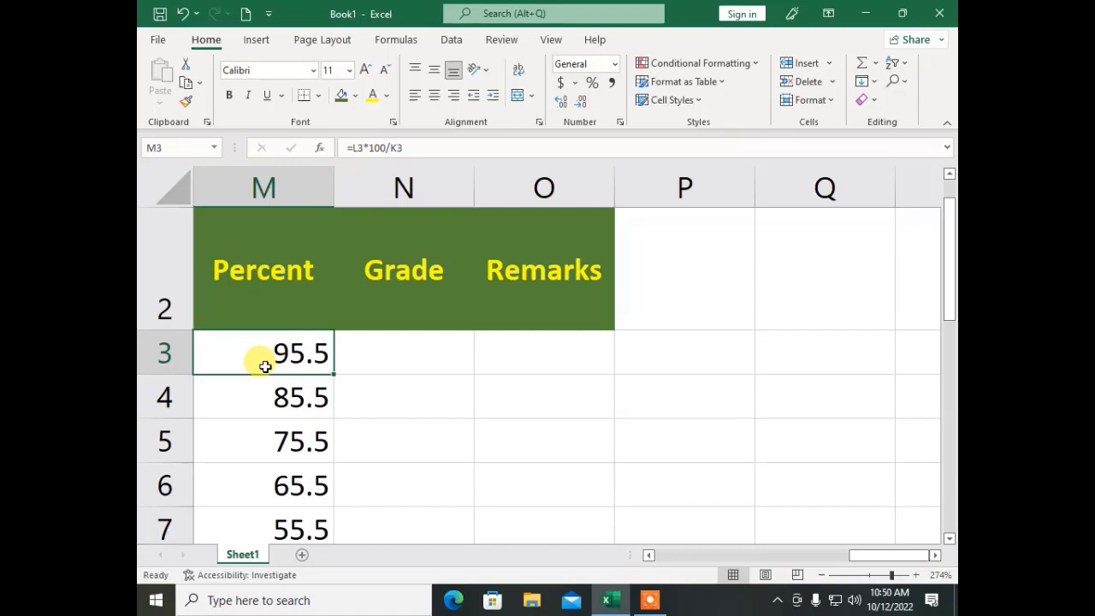
key("Right")
left_click(265, 366)
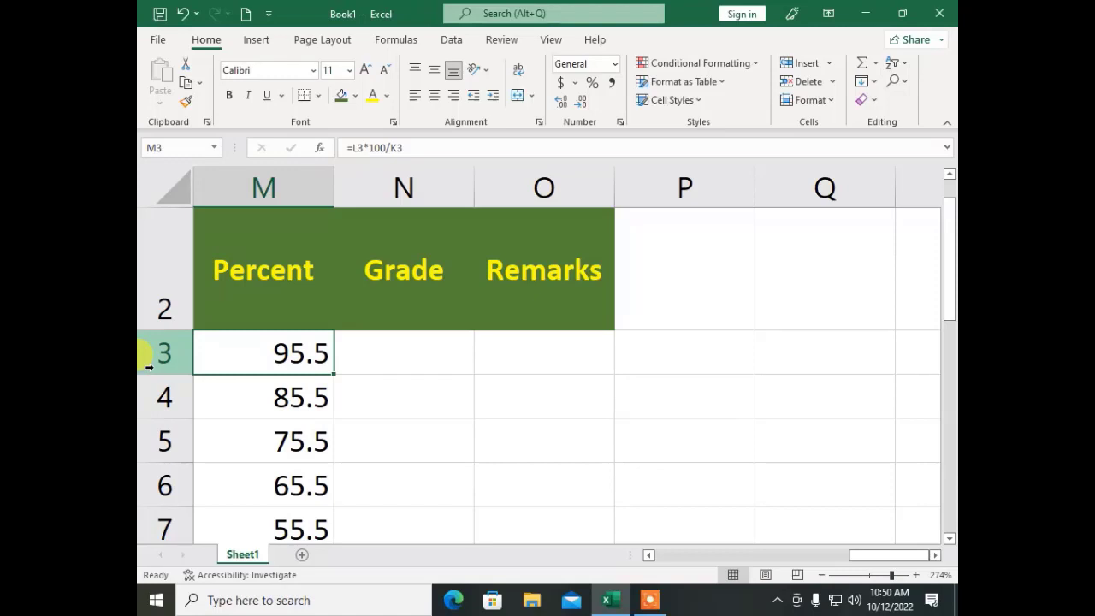
key("Right")
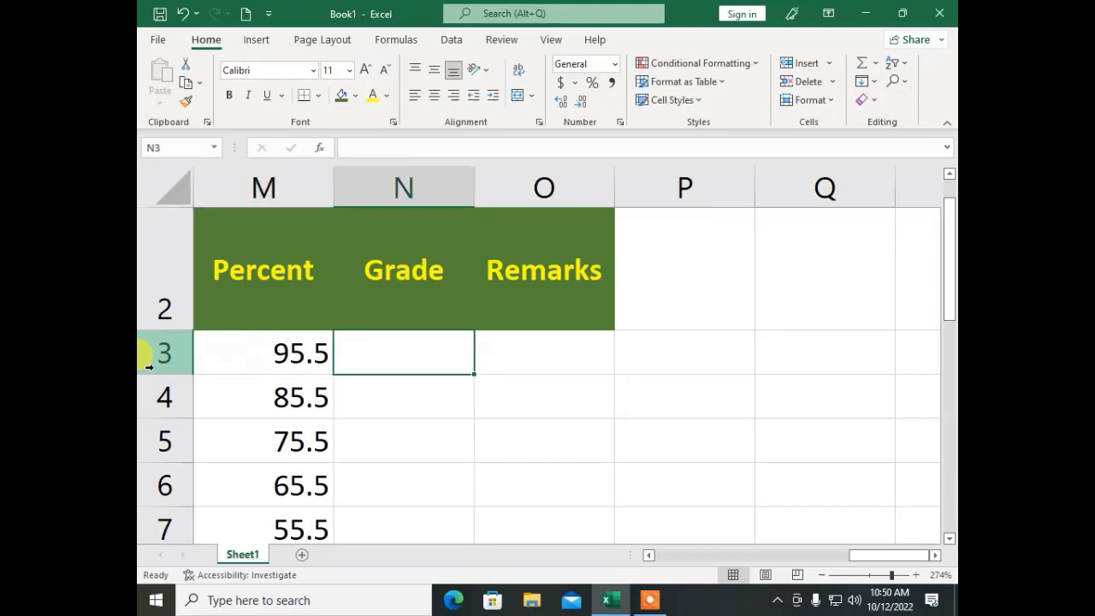
type("=")
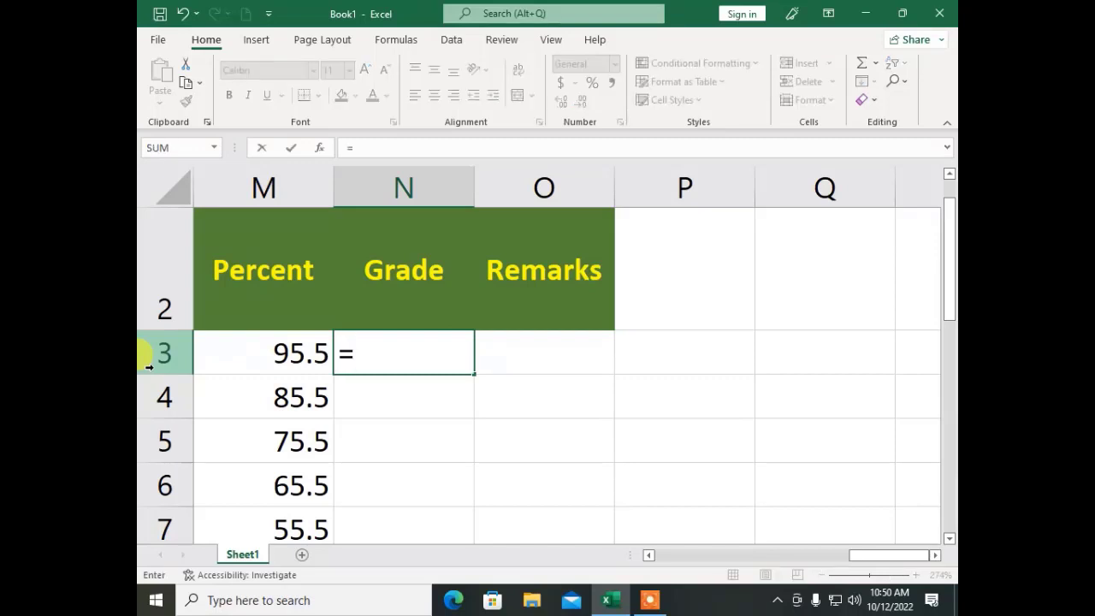
type("if")
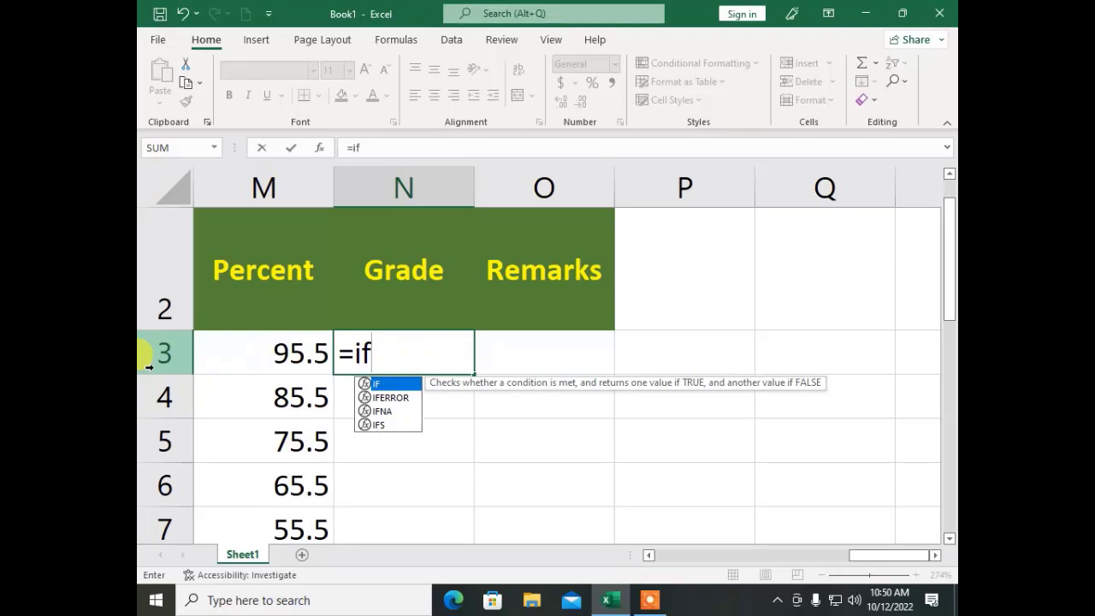
type("(")
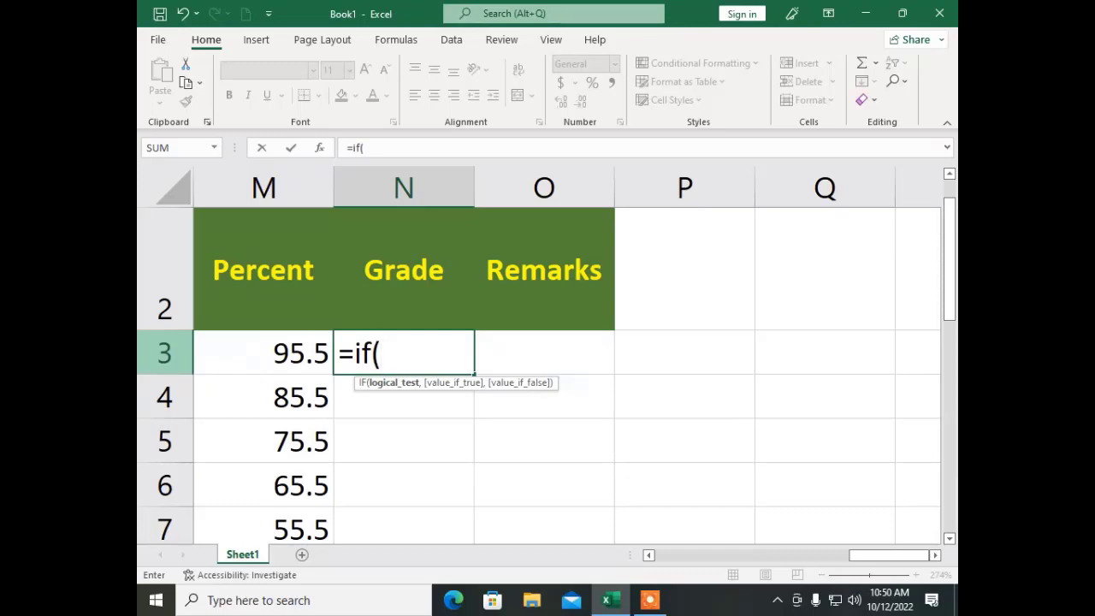
type("m3>")
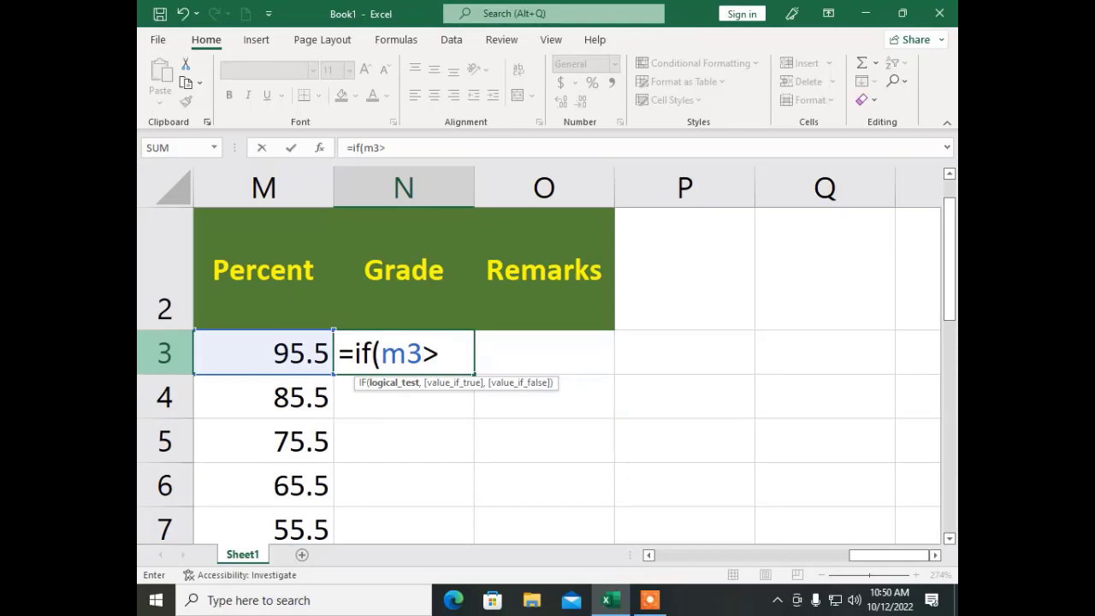
type("=90")
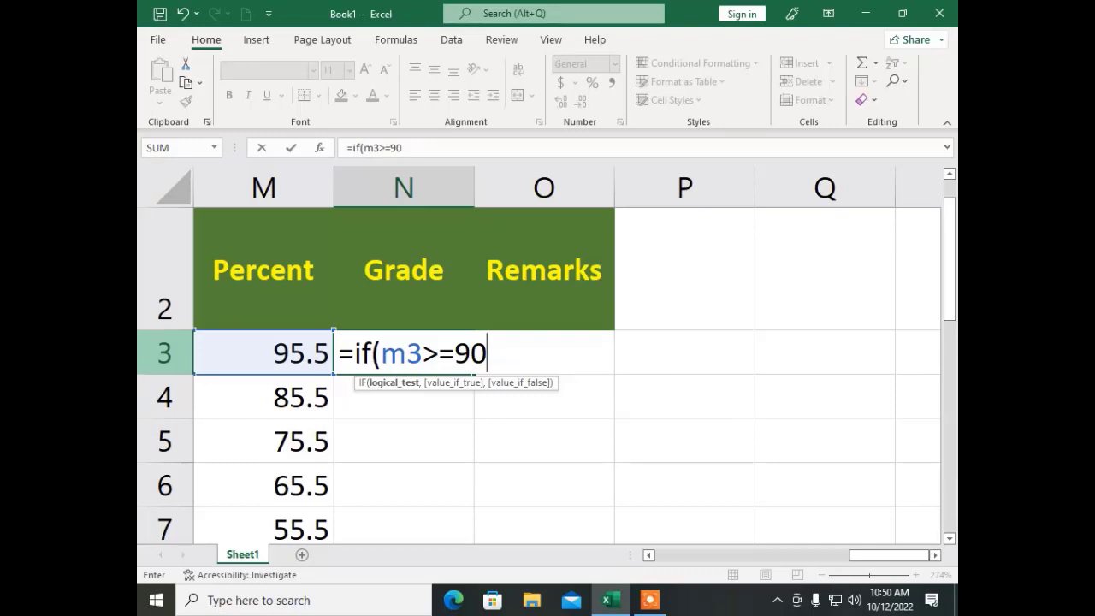
type(",")
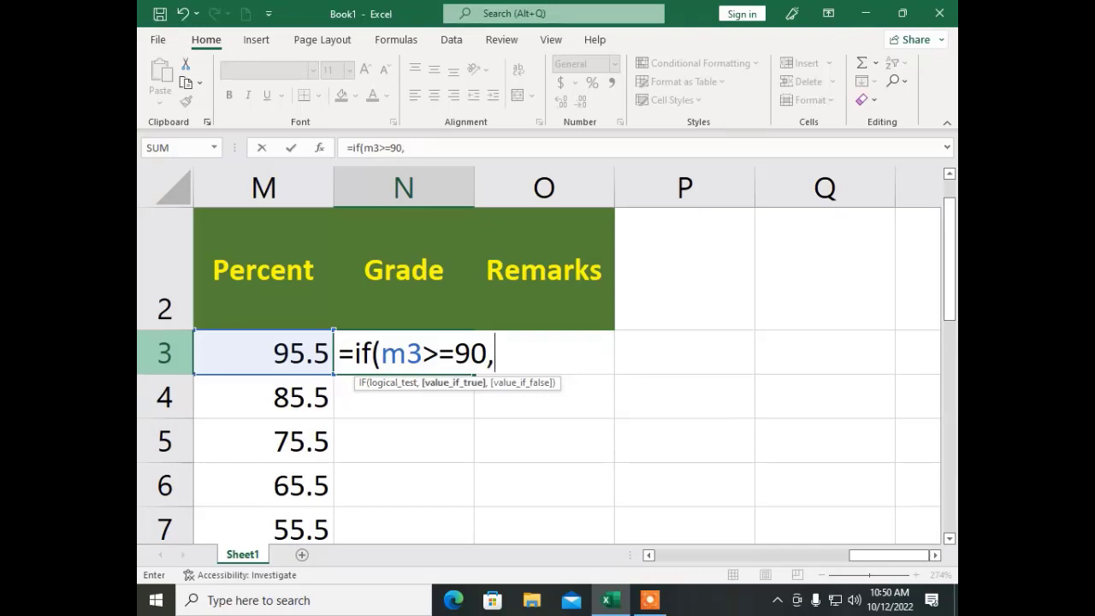
type("\"A")
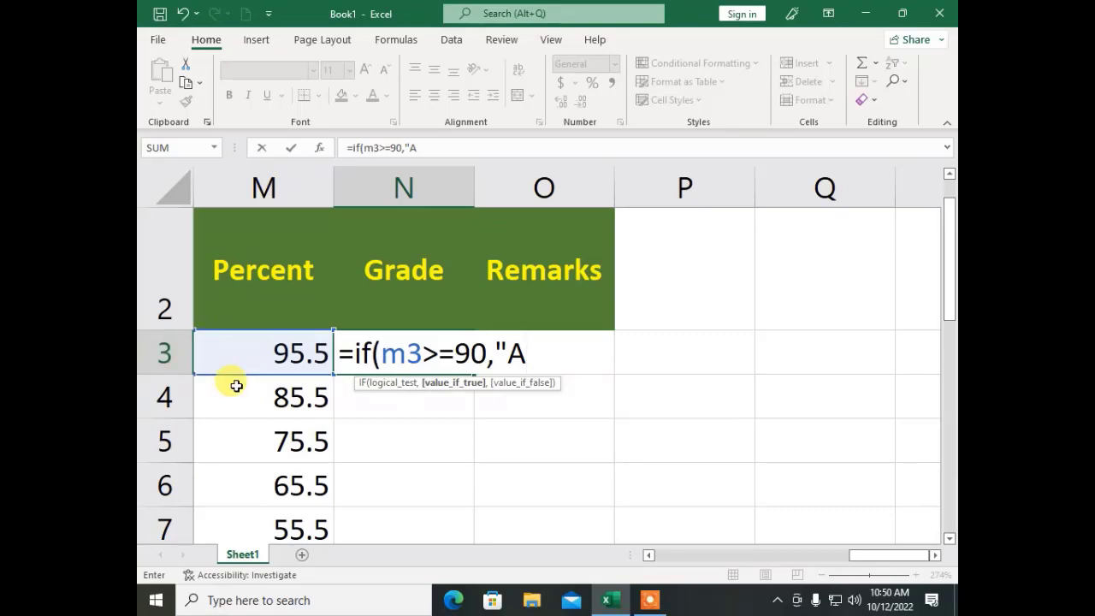
type("+\",")
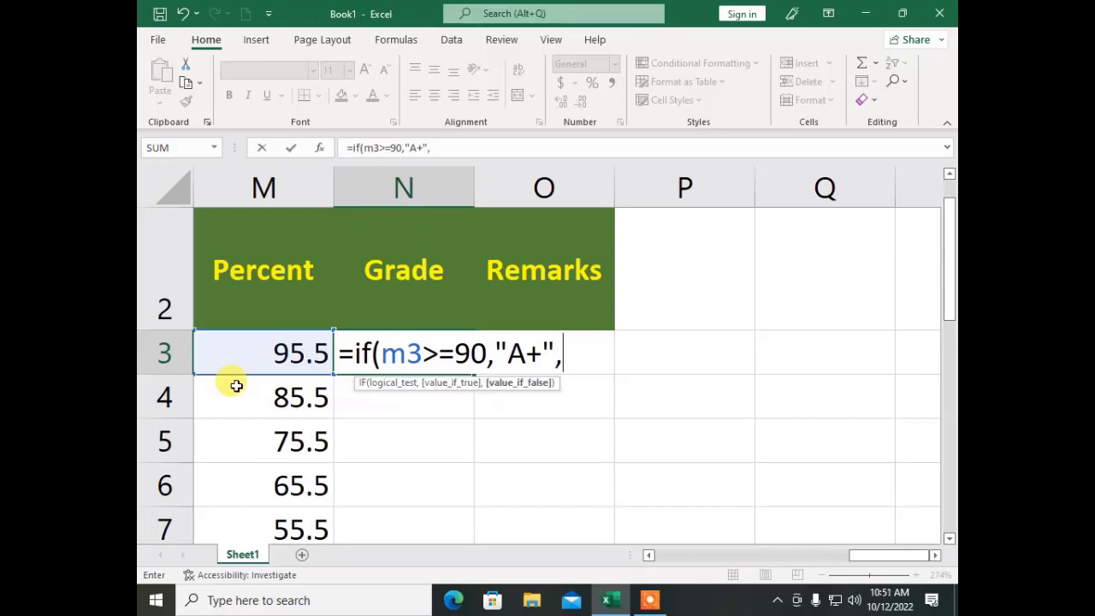
Extend the N3 grade formula with nested IF conditions giving "A" for m3>=70 and "B" for m3>=60
type("if")
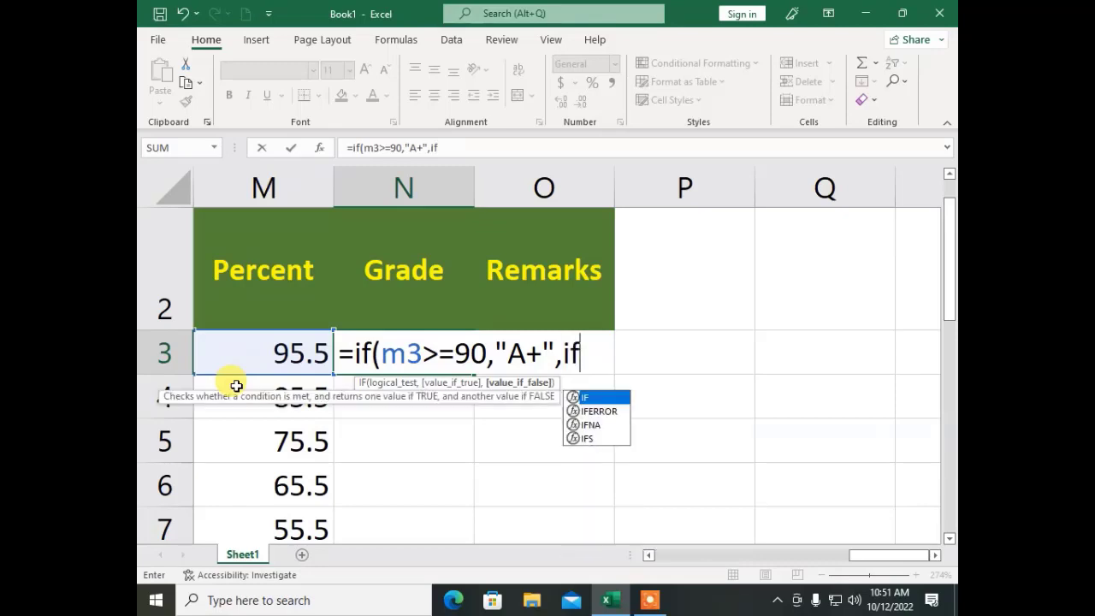
type("(")
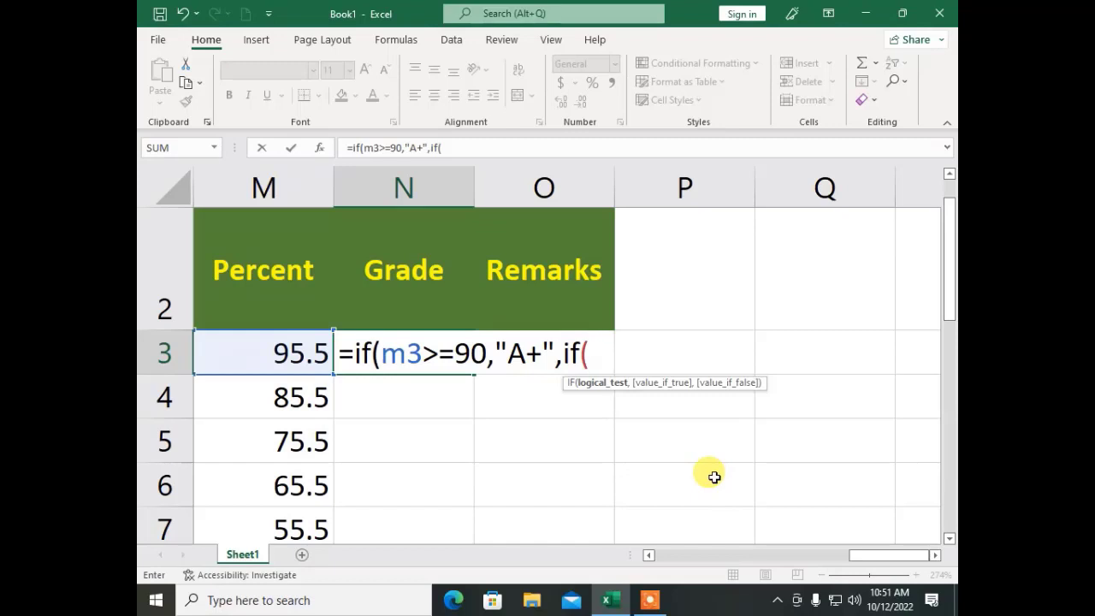
type("m3>")
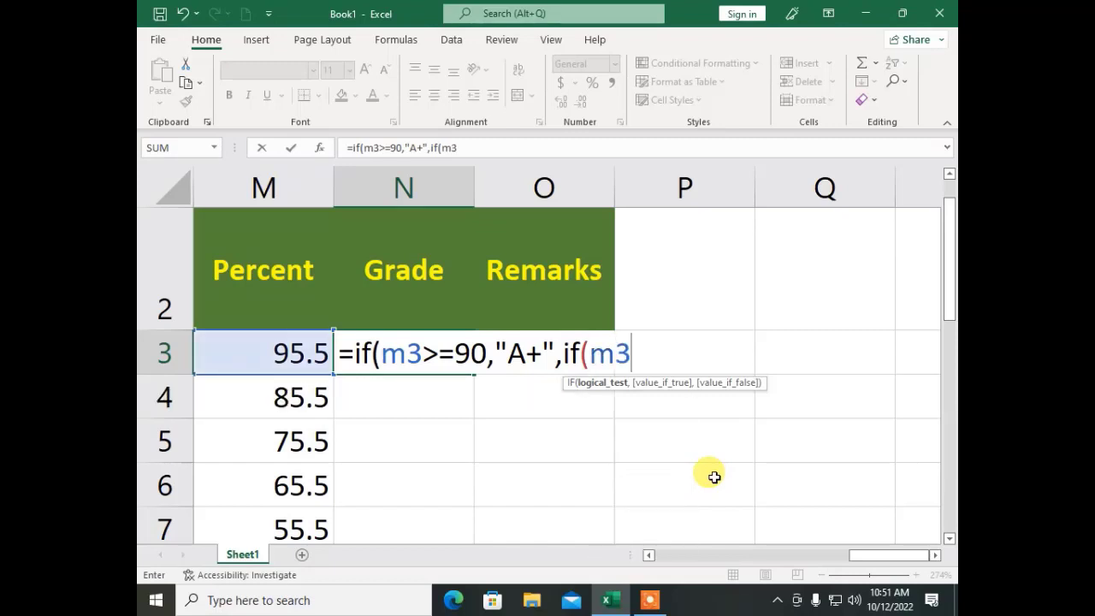
type("=70")
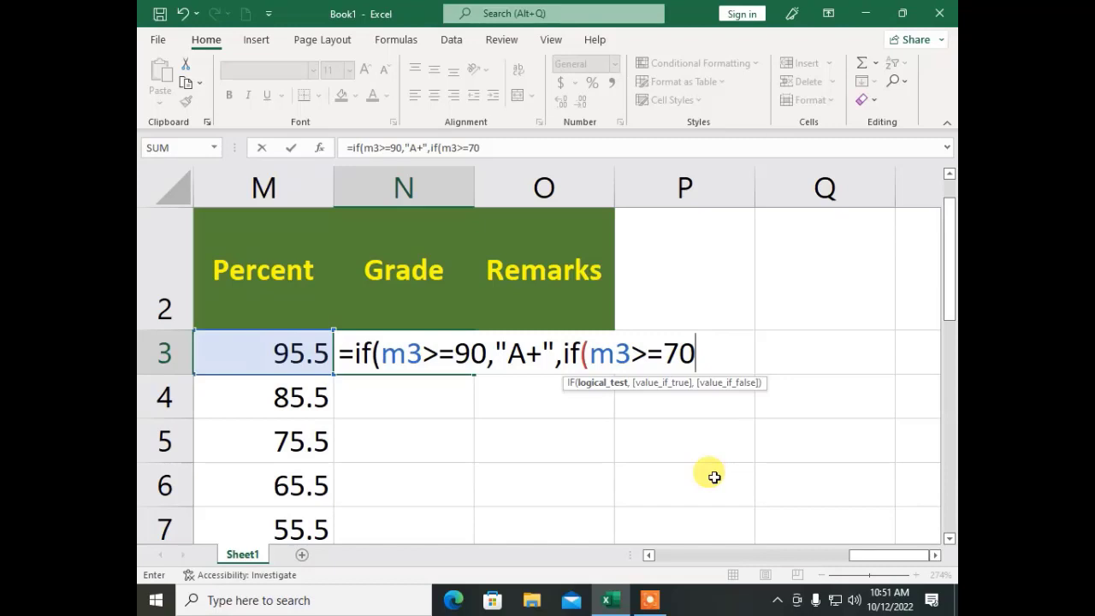
type(",\"")
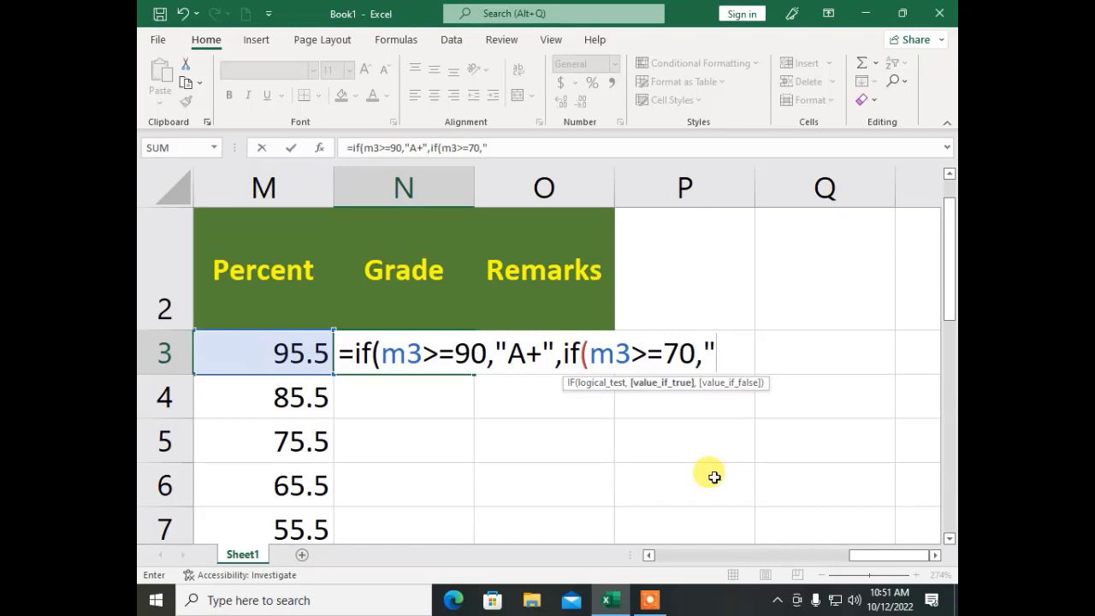
type("A\",if(")
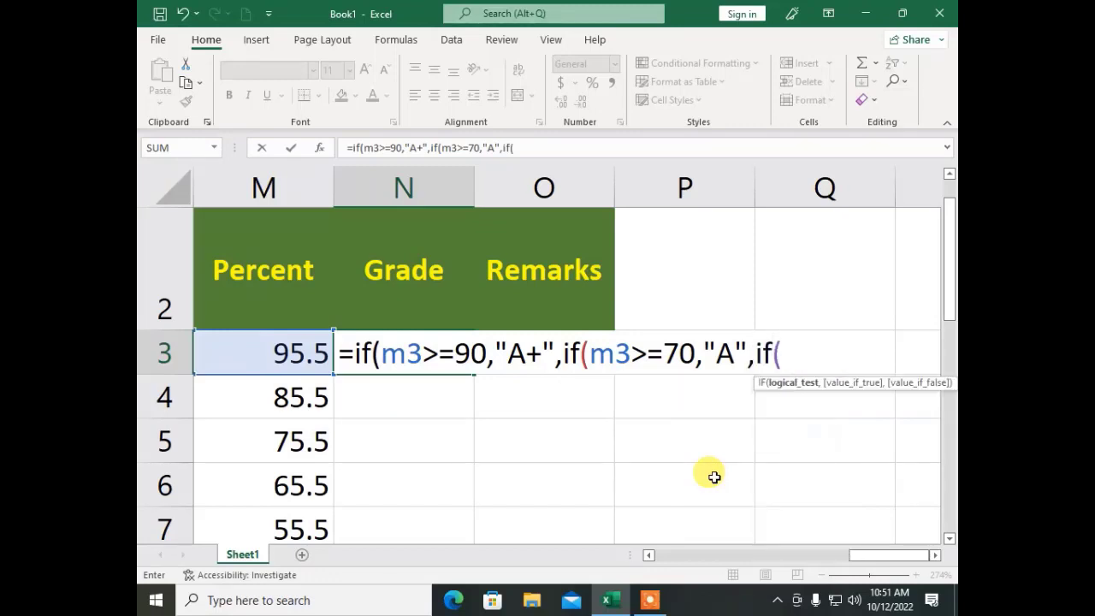
type("m3>=")
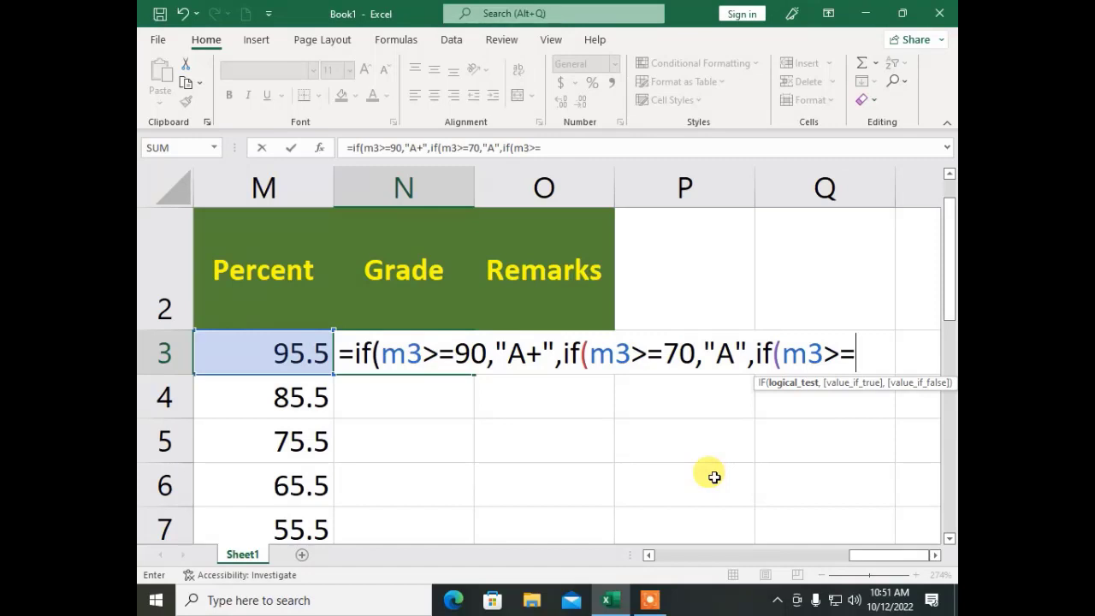
type("60")
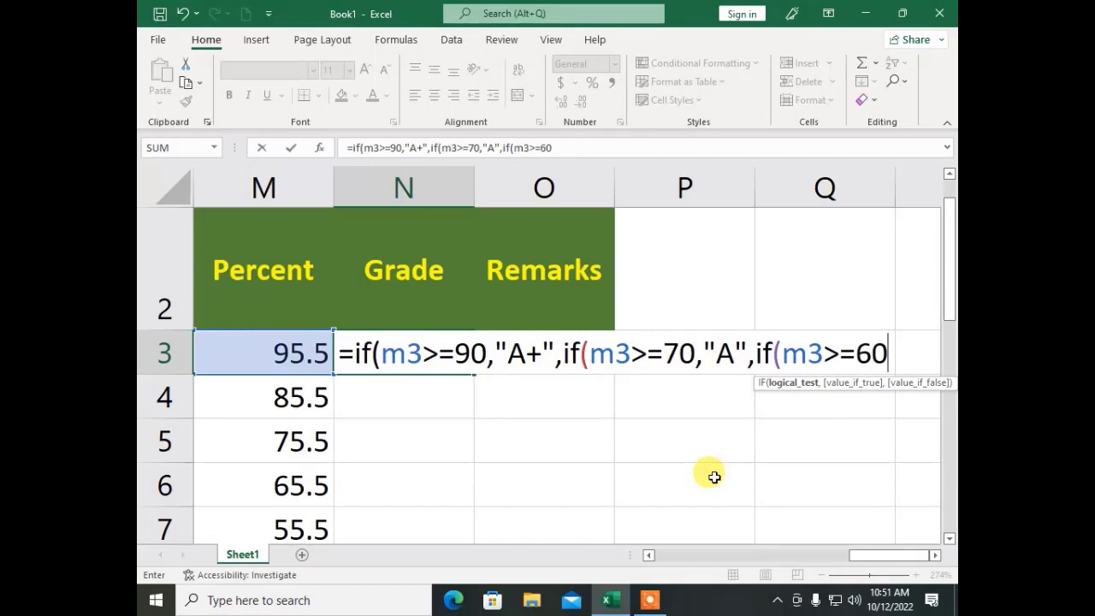
type(",\"B\"")
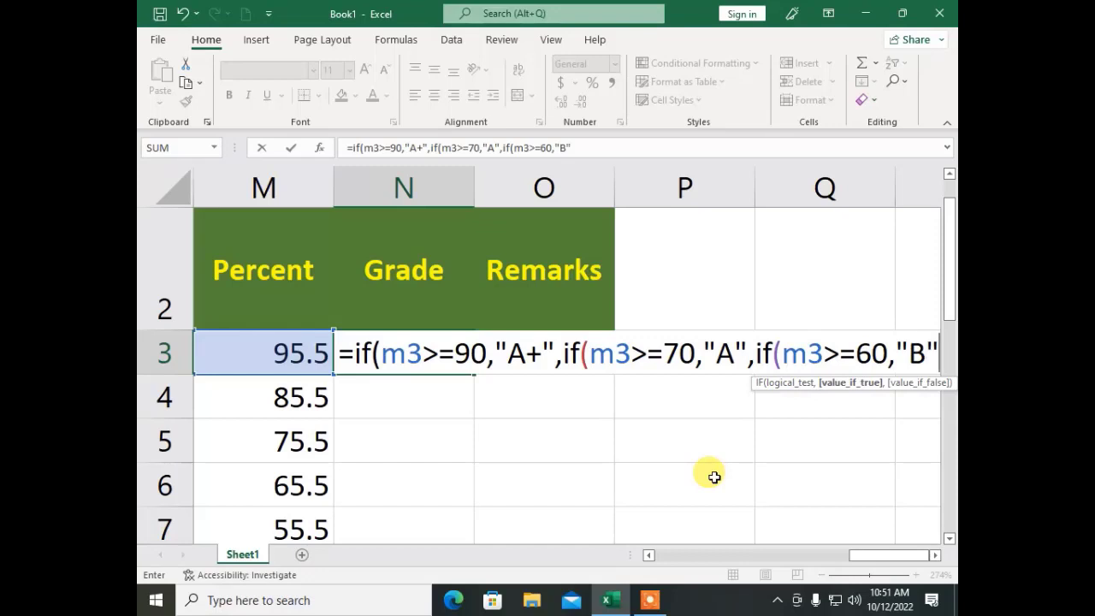
Extend the N3 grade formula with nested IF conditions giving "C" for m3>=50 and "D" for m3>=40
type(",if")
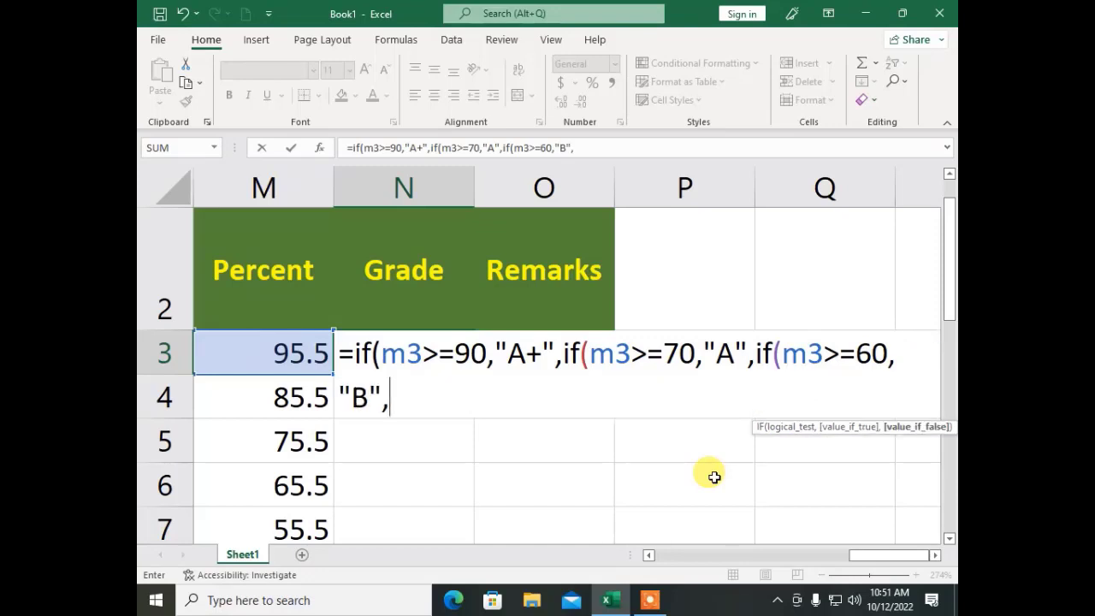
type("(m3")
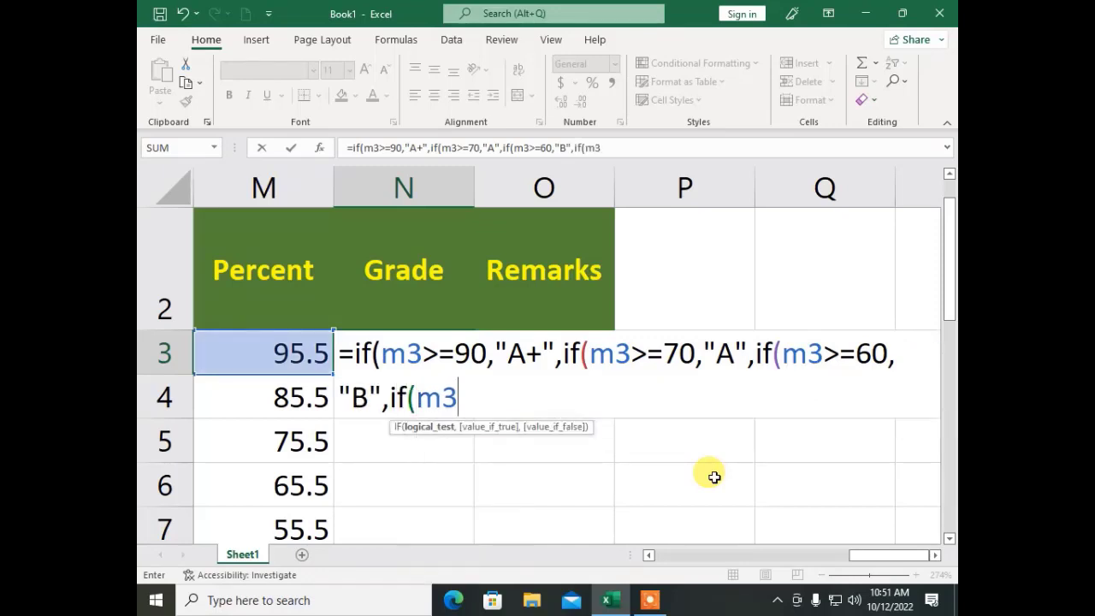
type(">=50")
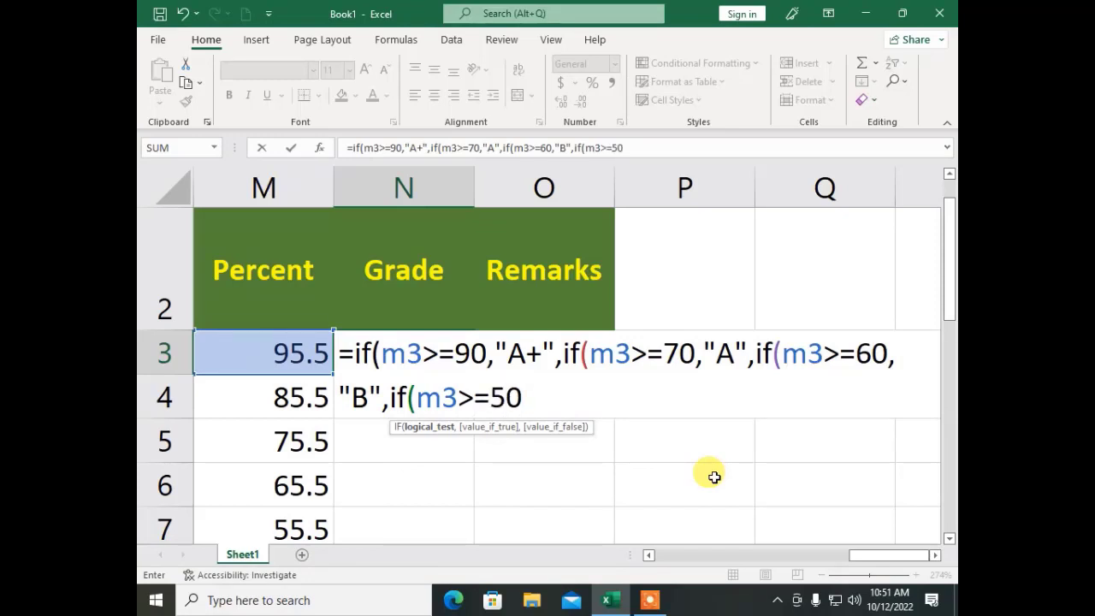
type(",\"C\"")
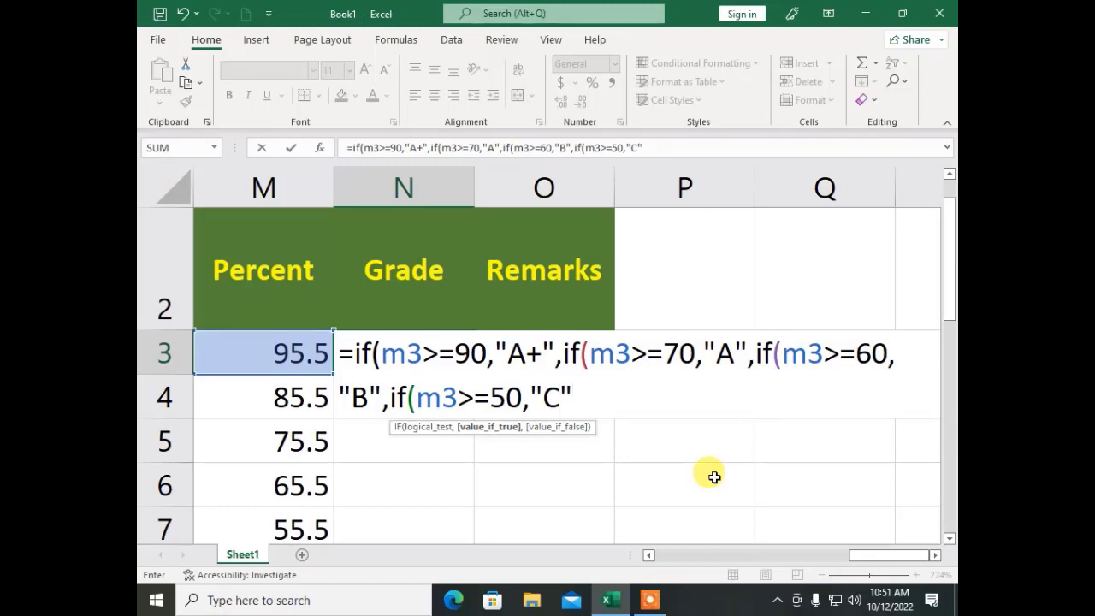
type(",")
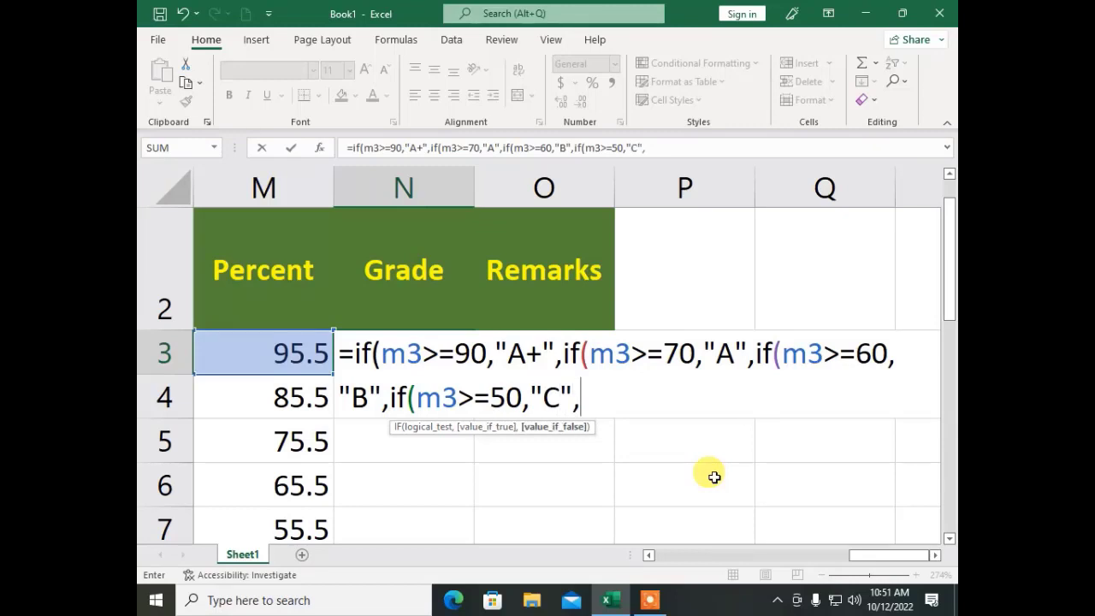
type("if(m3")
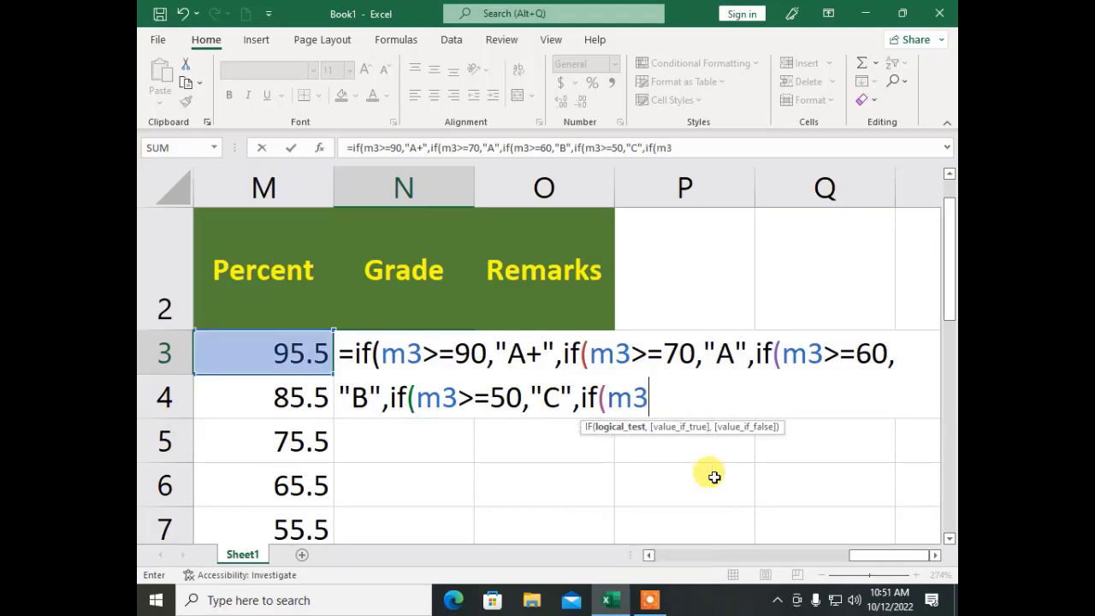
type(">=4")
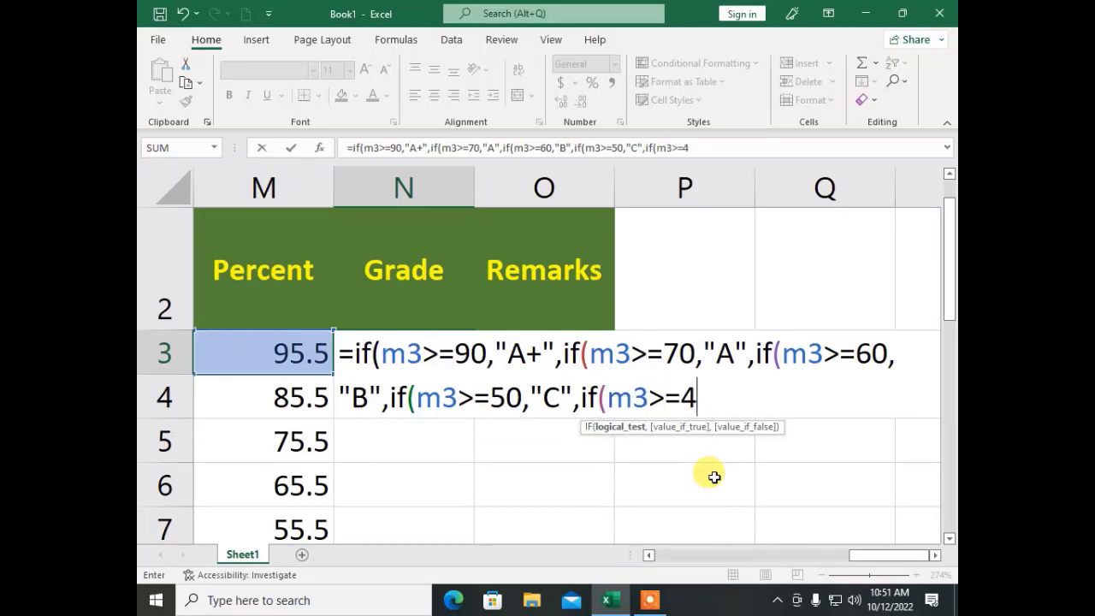
type("0,")
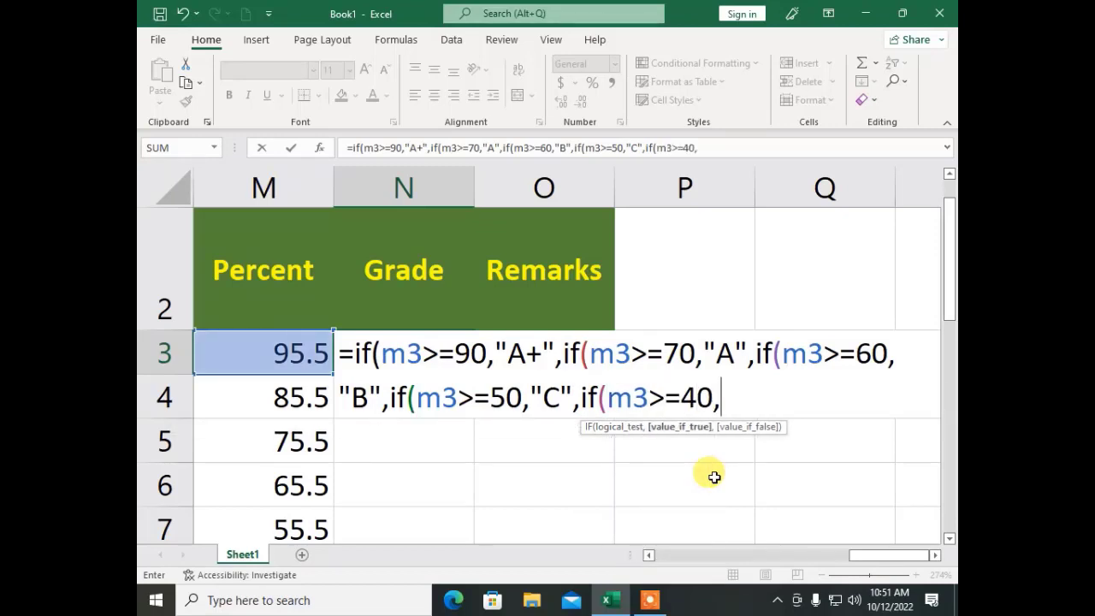
type("\"D\"")
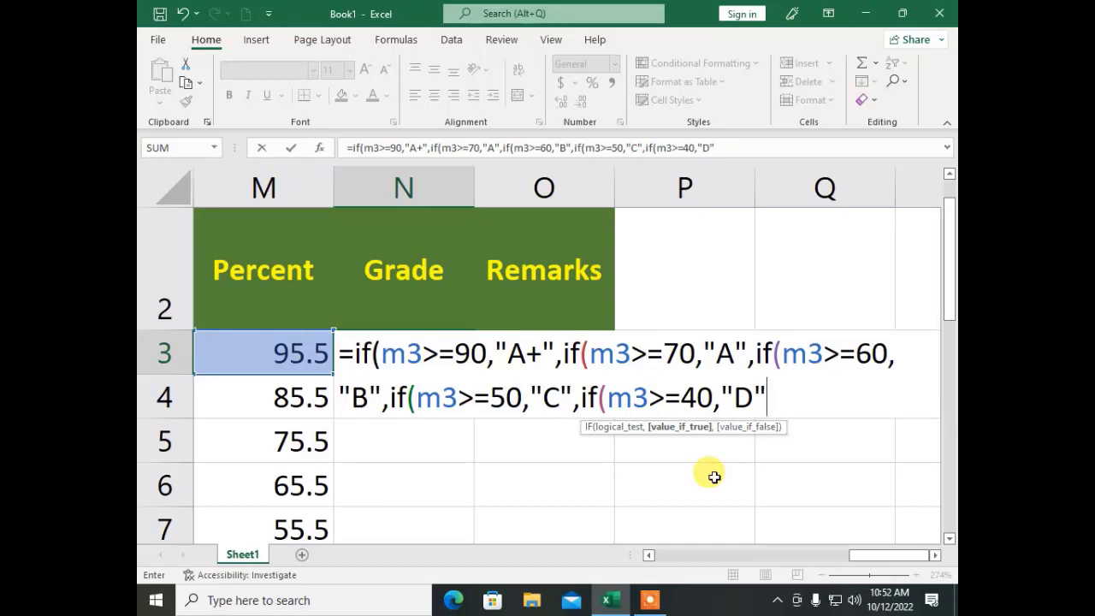
Add nested IF conditions to the N3 grade formula giving "Pass" for m3>=33 and "Fail" for m3>=1
type(",if")
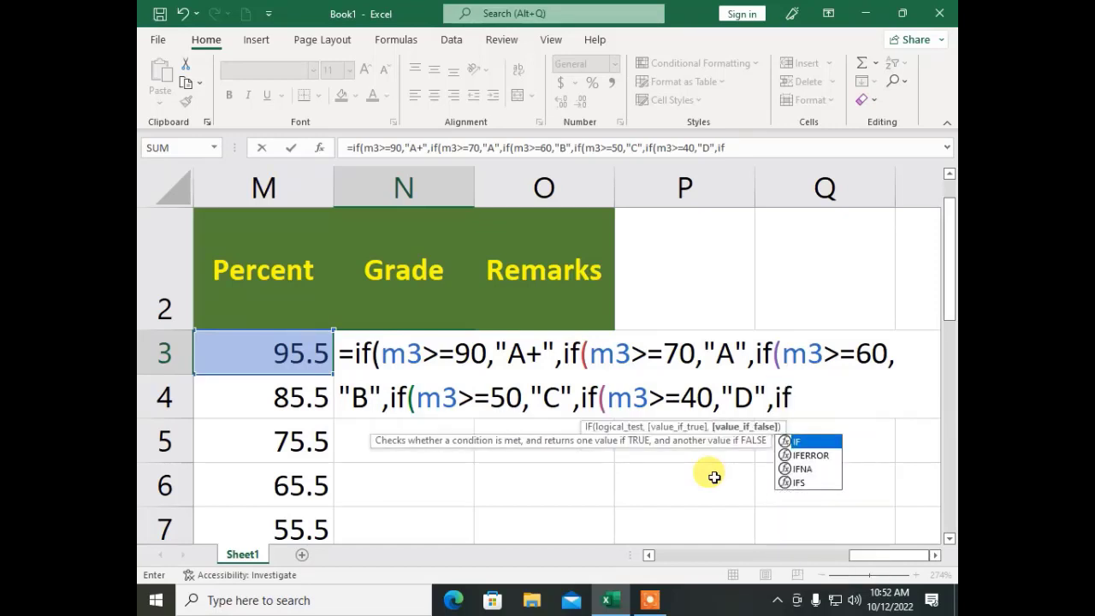
type("(m3>=")
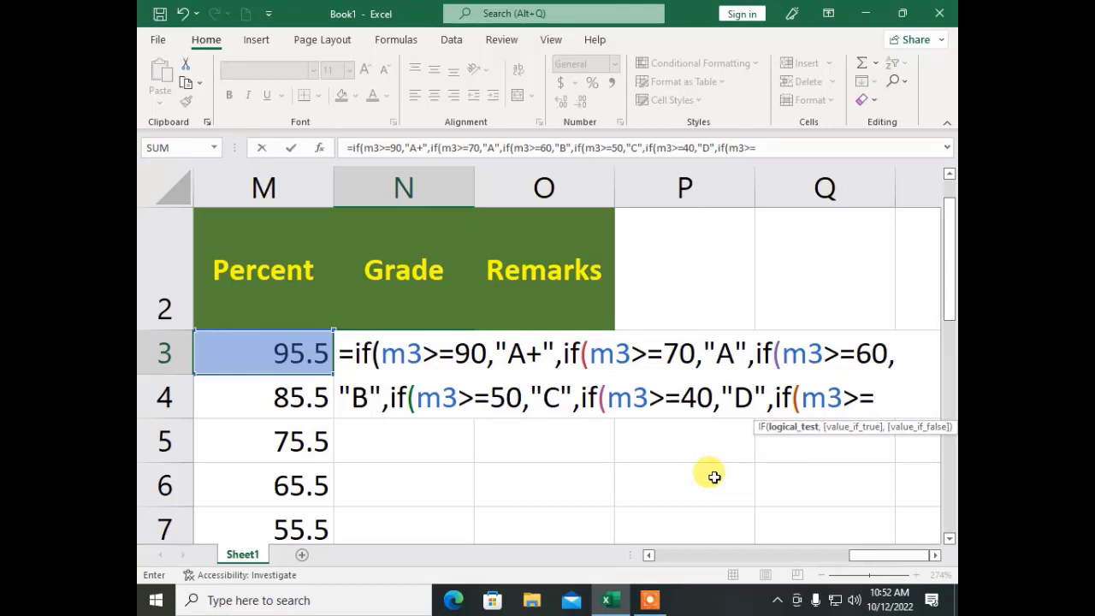
type("33")
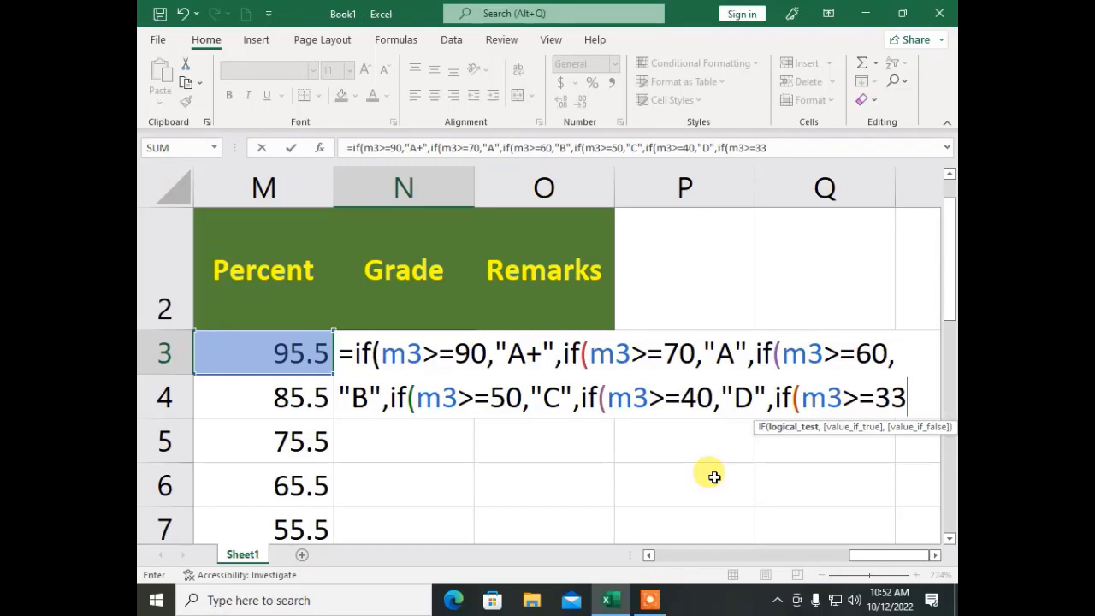
type(",\"Pass")
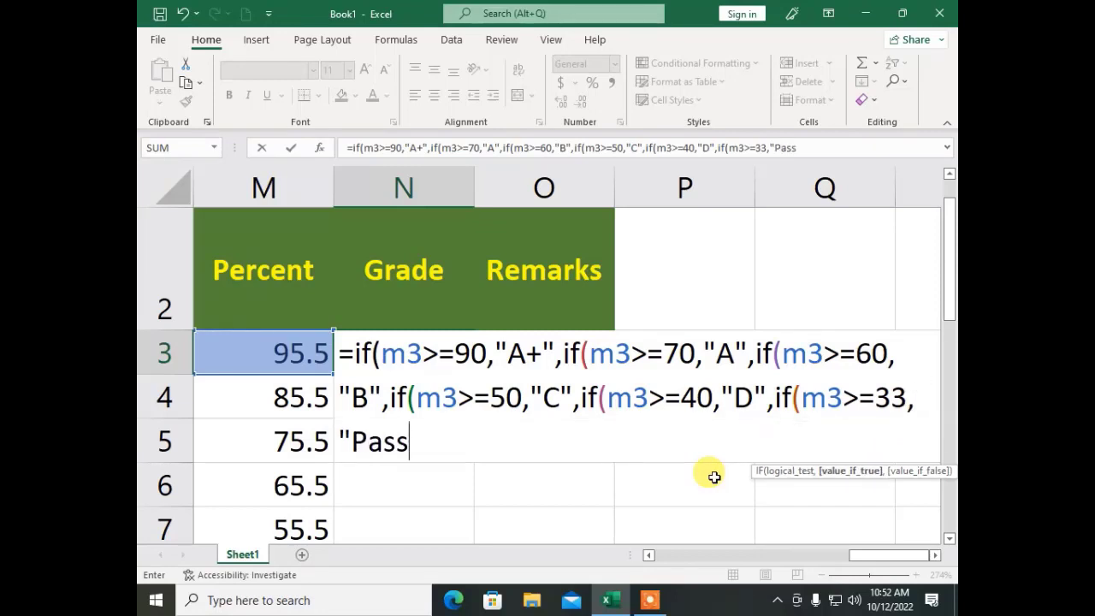
type("\",if")
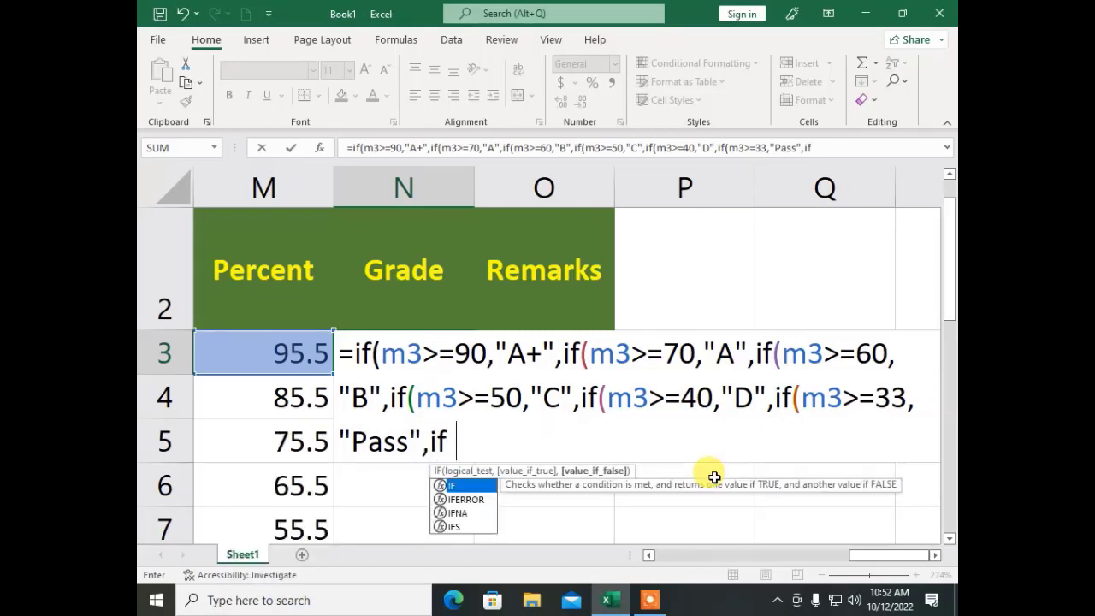
type("(m3>=1")
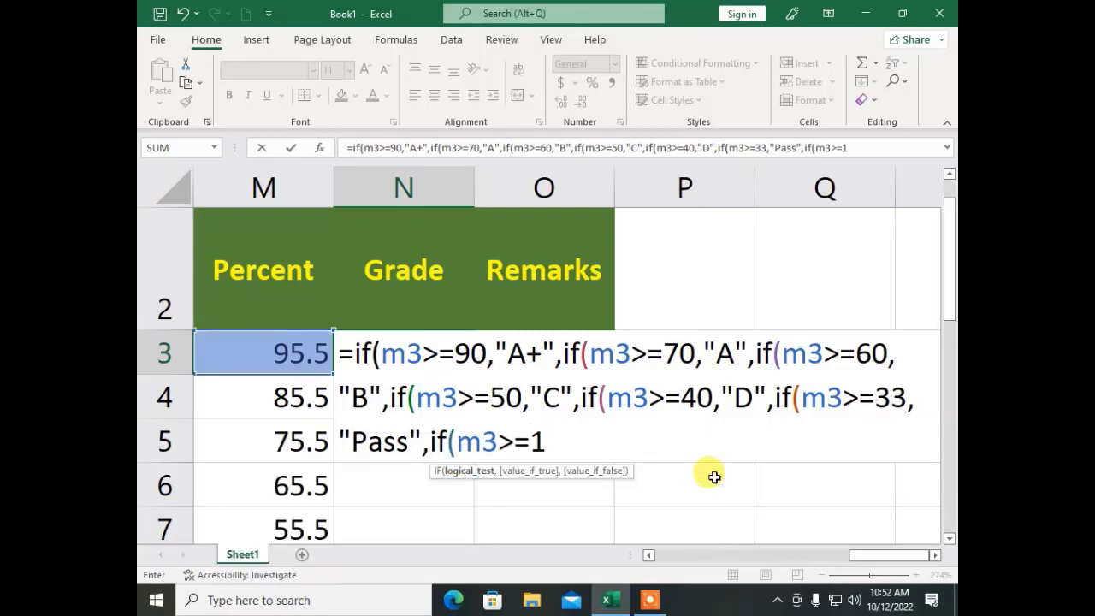
type(",")
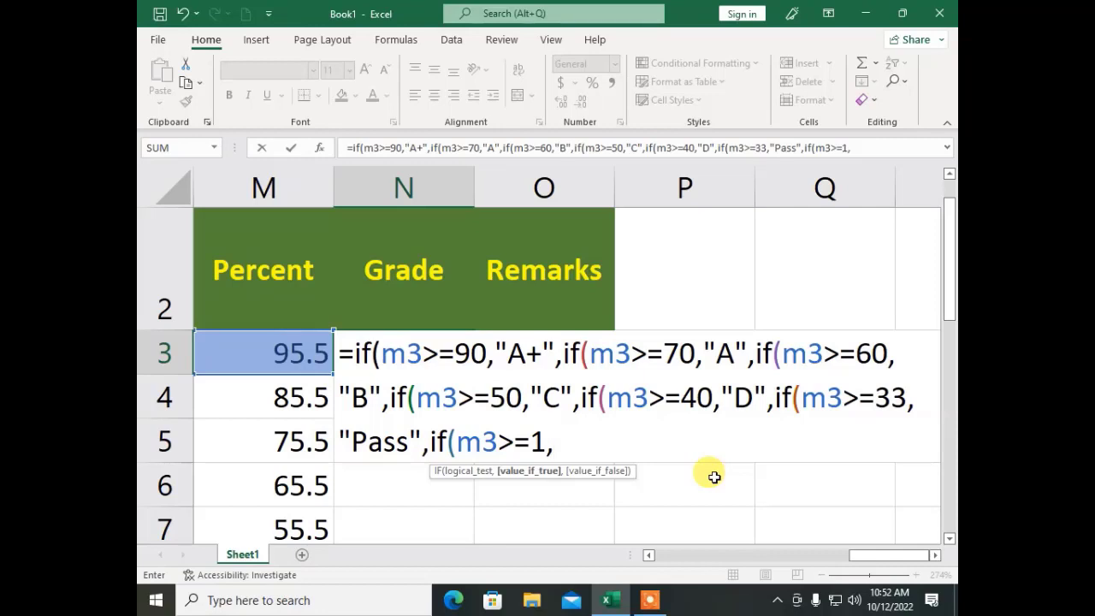
type("\"Fail")
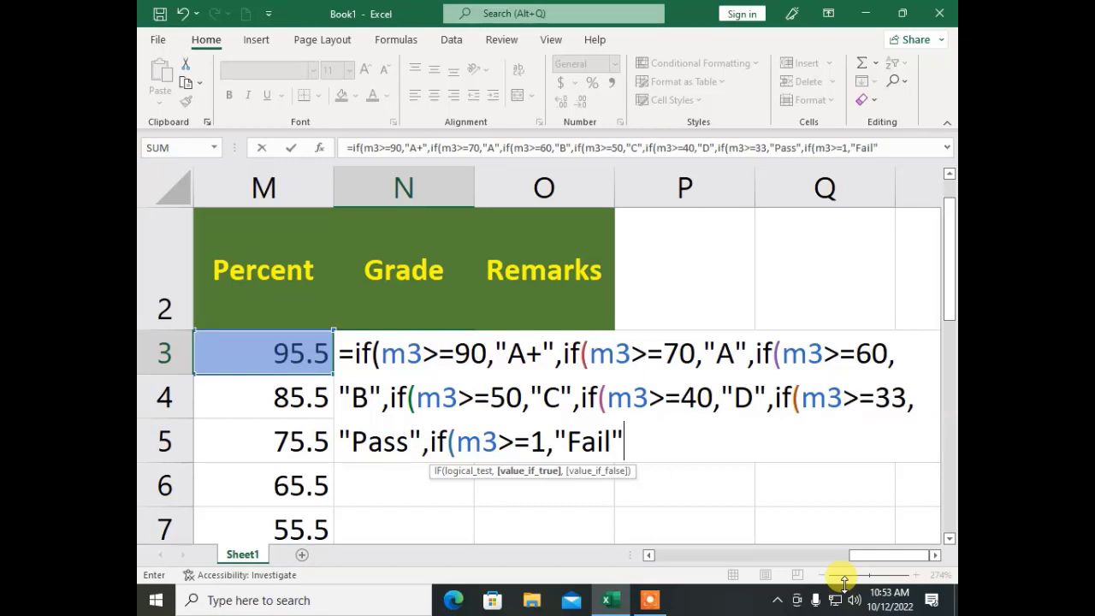
Close the nested IF formula in N3 with seven parentheses and fill it down the Grade column to row 14
type("))")
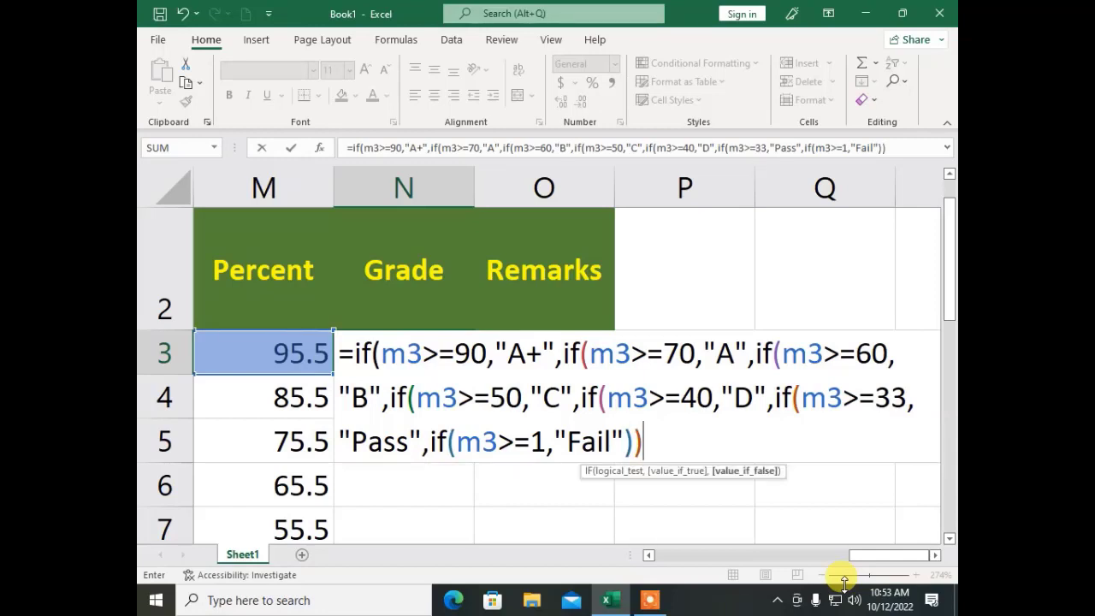
type(")))))")
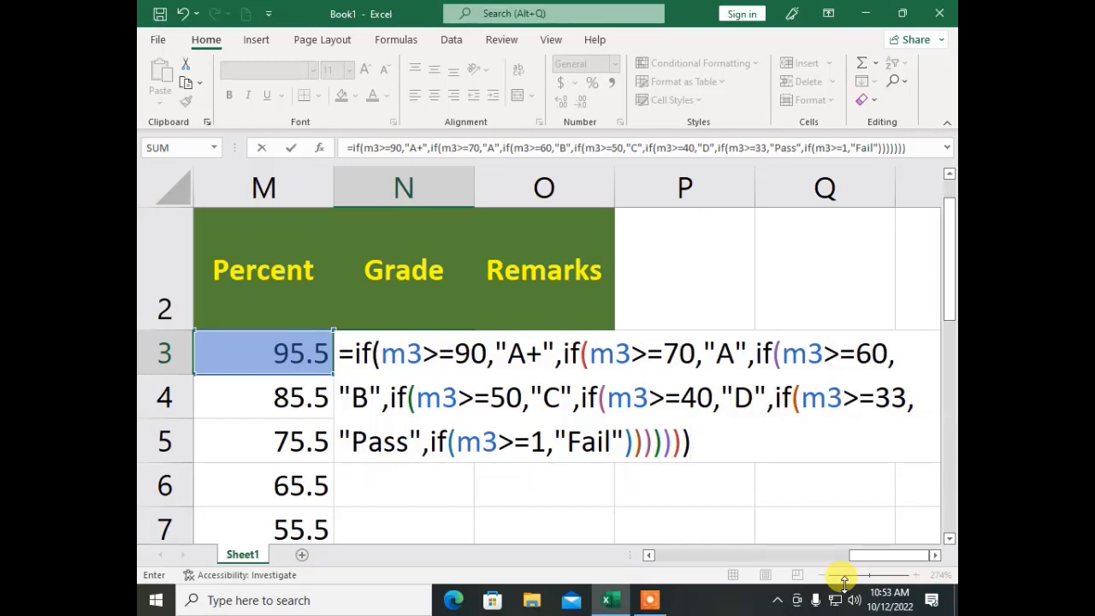
key("Return")
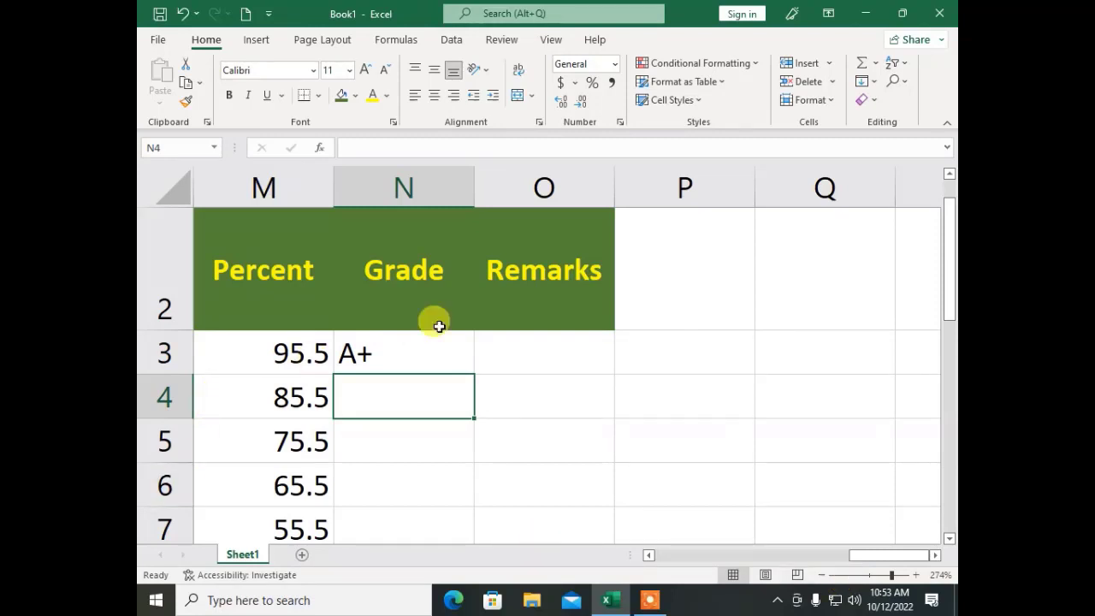
left_click(425, 351)
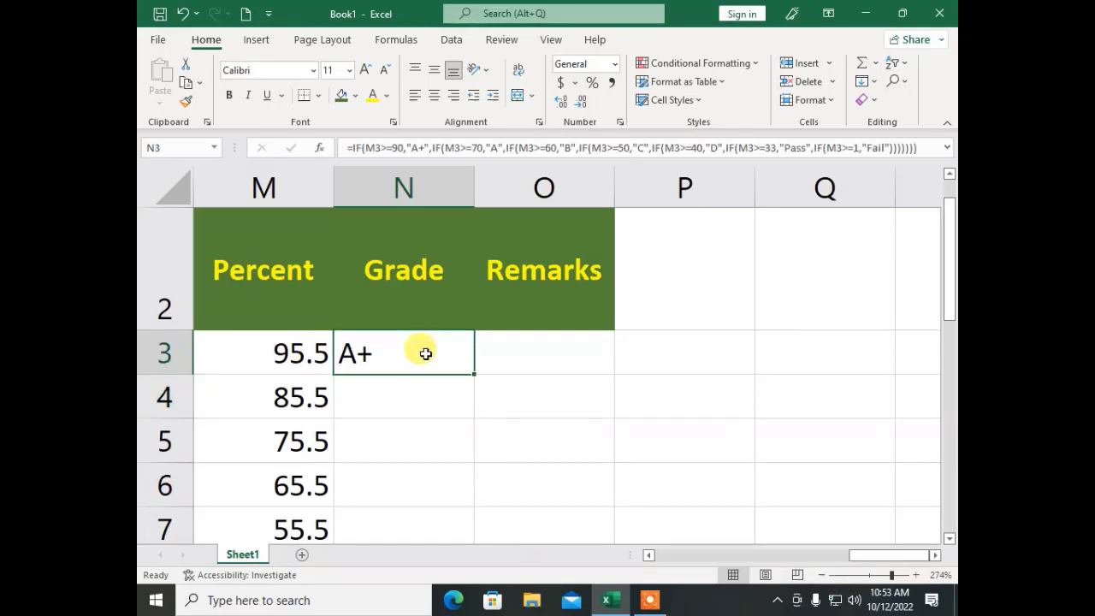
double_click(472, 374)
Examine the copied grade formulas in N4 to N6 and compare the grades with the percentages down to row 14
left_click(397, 402)
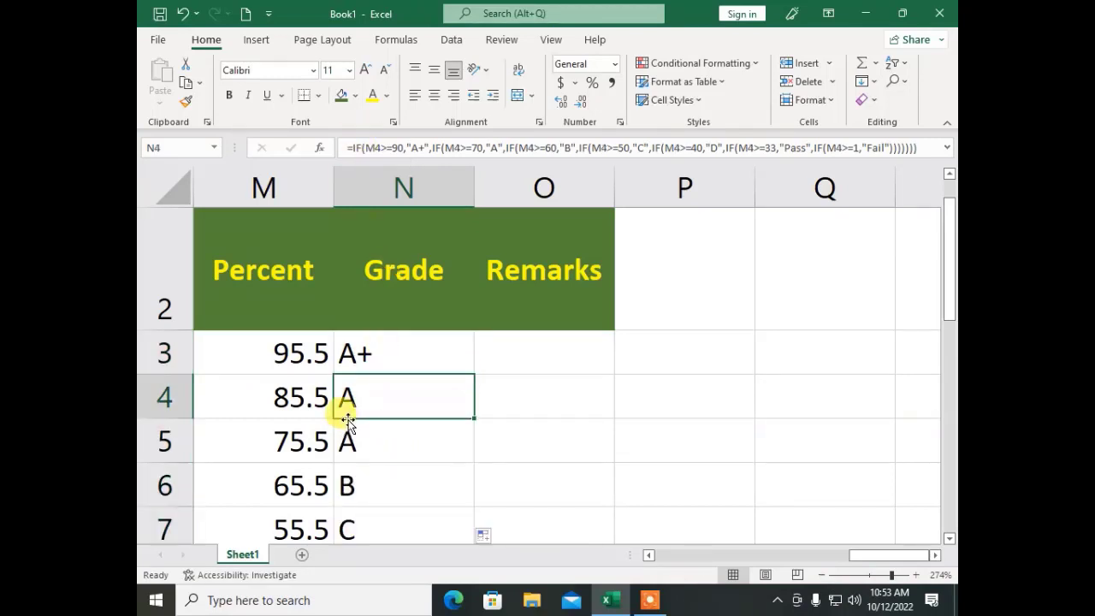
left_click(368, 147)
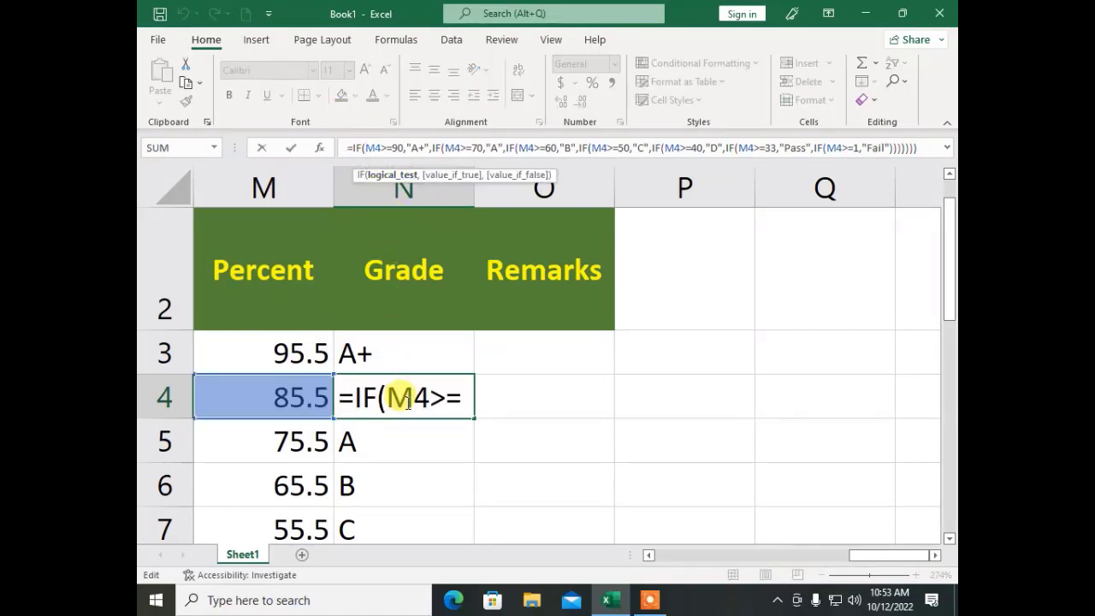
key("Return")
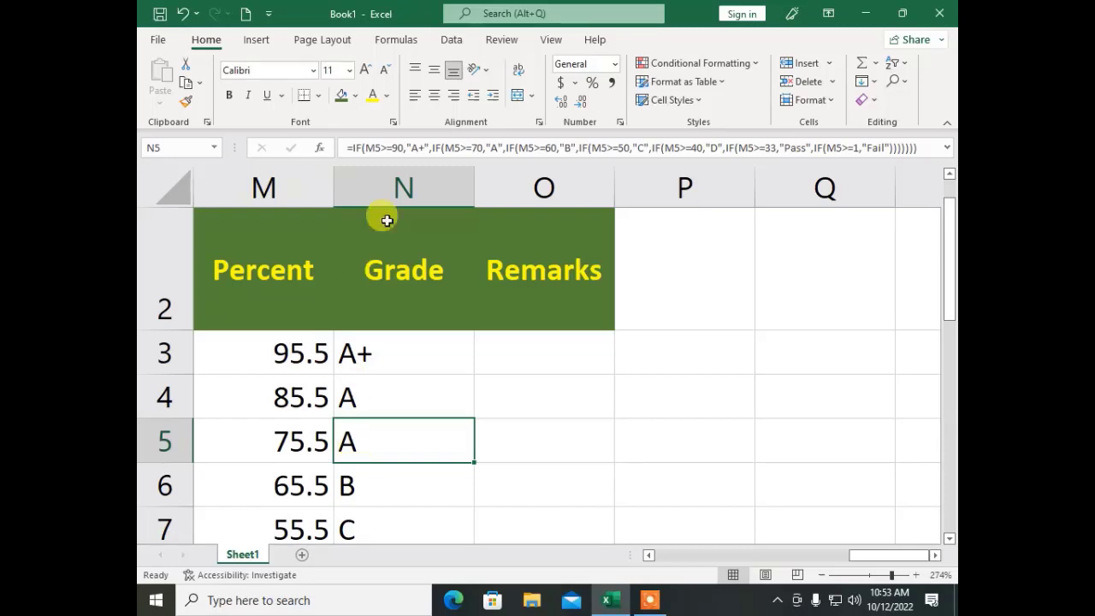
left_click(447, 147)
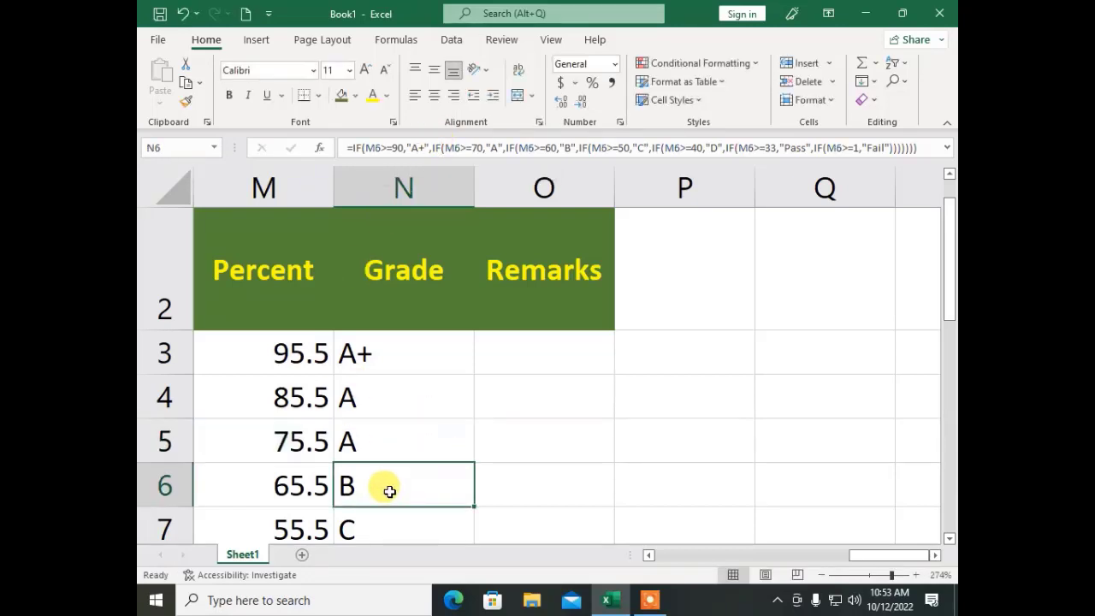
key("Return")
scroll(399, 410, "down", 3)
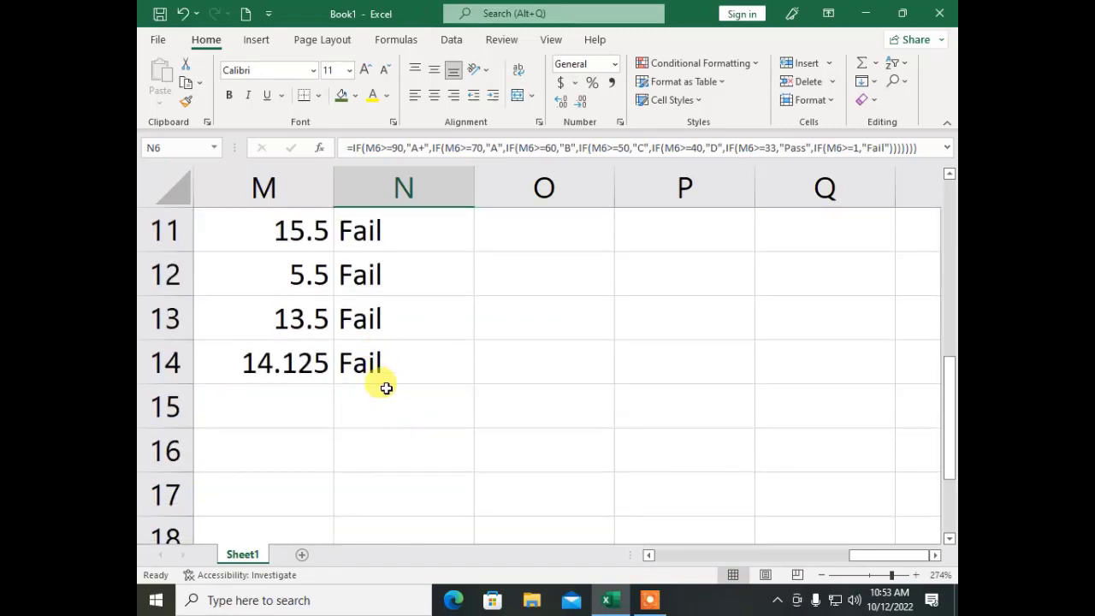
scroll(388, 390, "up", 3)
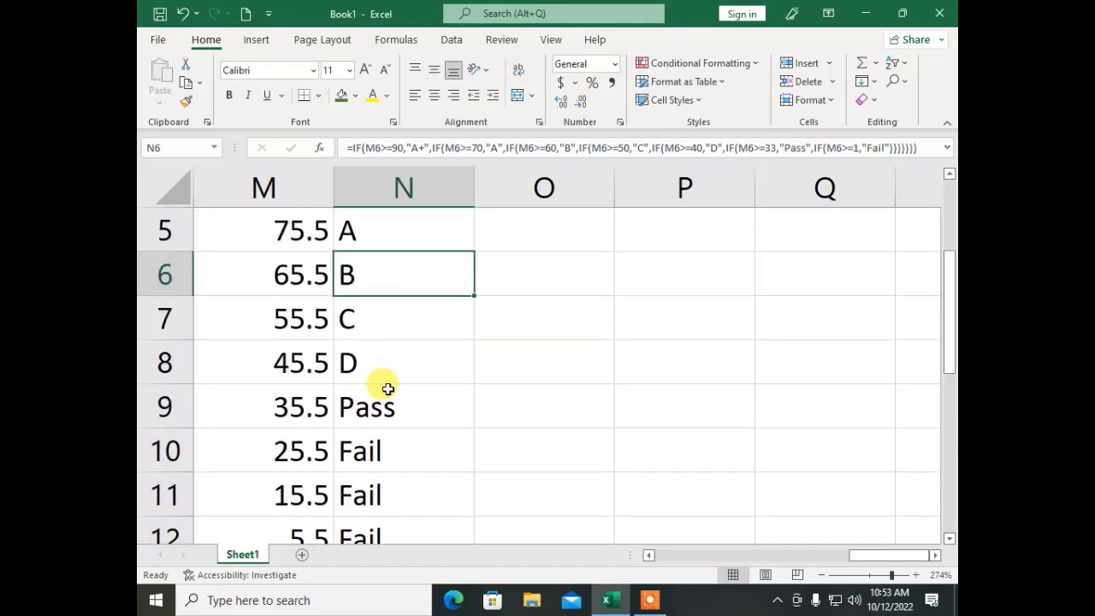
Review the whole result sheet at 100% zoom, and enlarge the Percent, Grade and Remarks columns to 238%
left_click(494, 357)
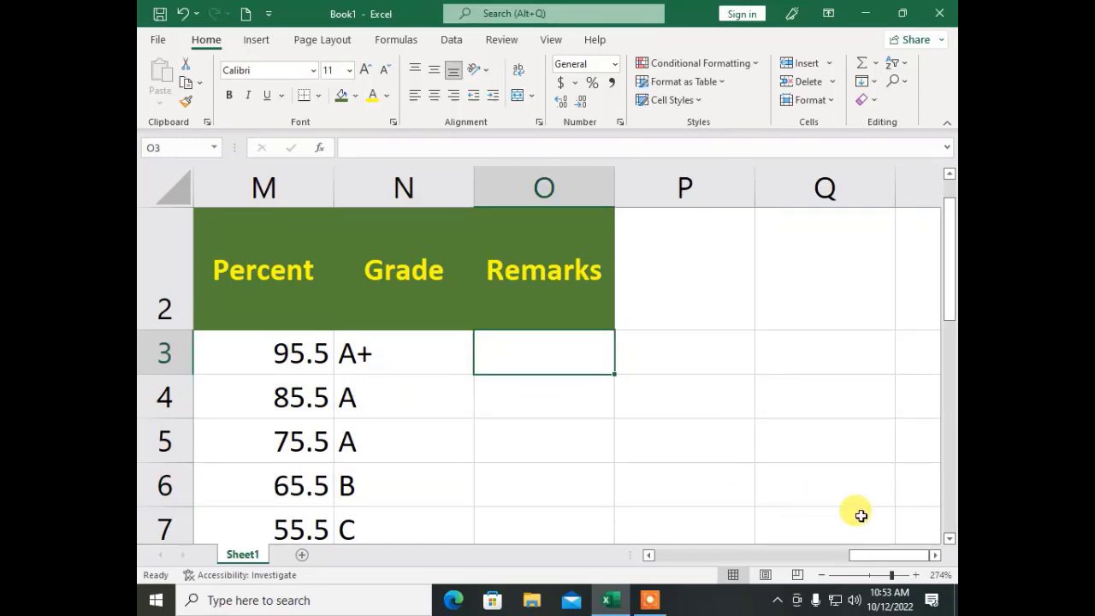
left_click(936, 556)
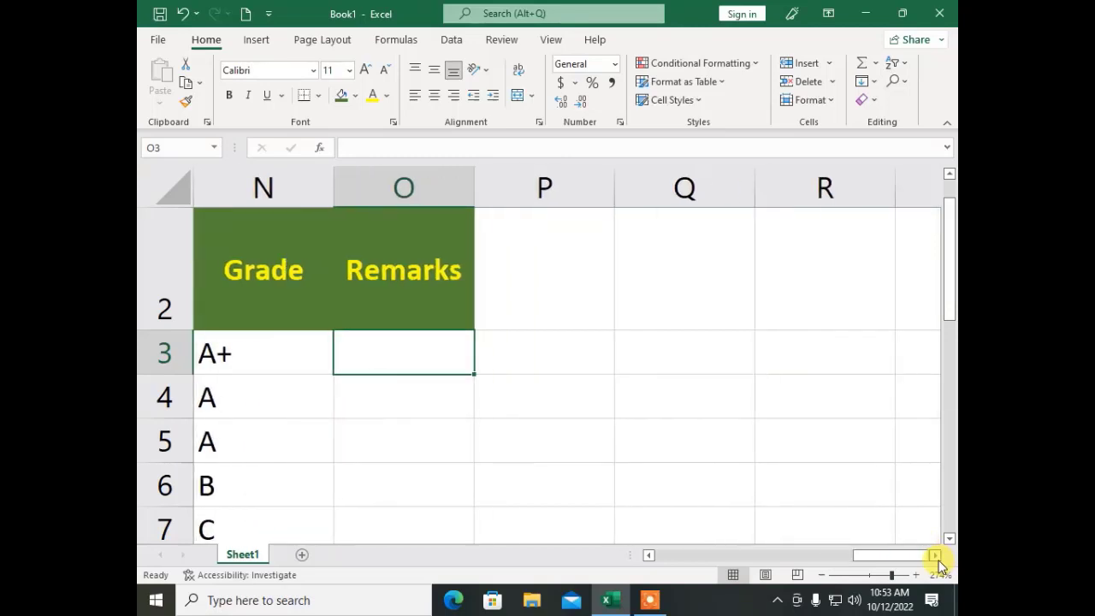
left_click(299, 339)
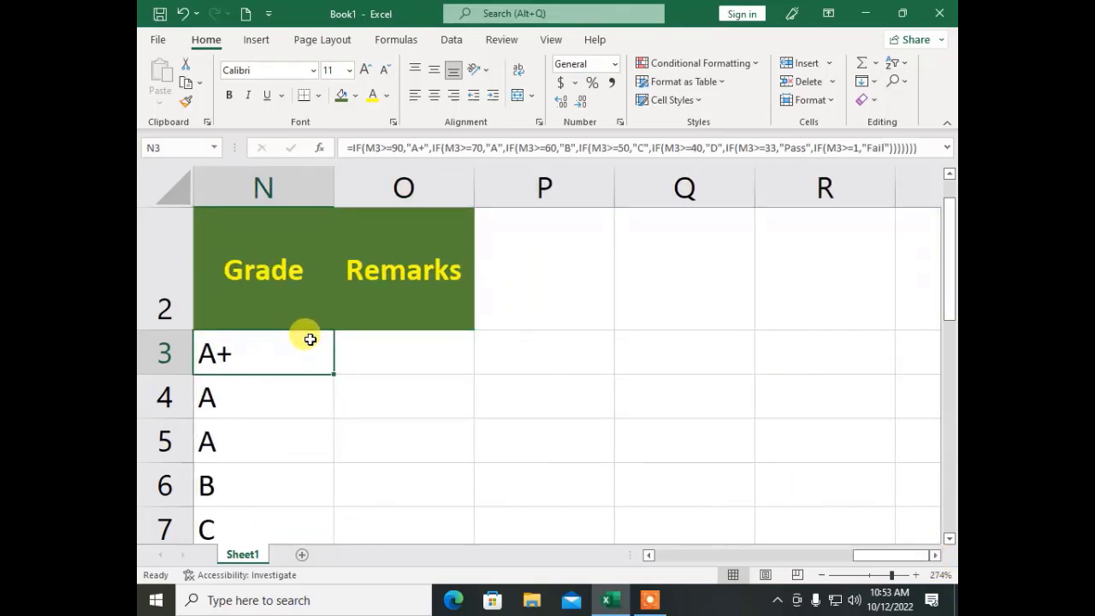
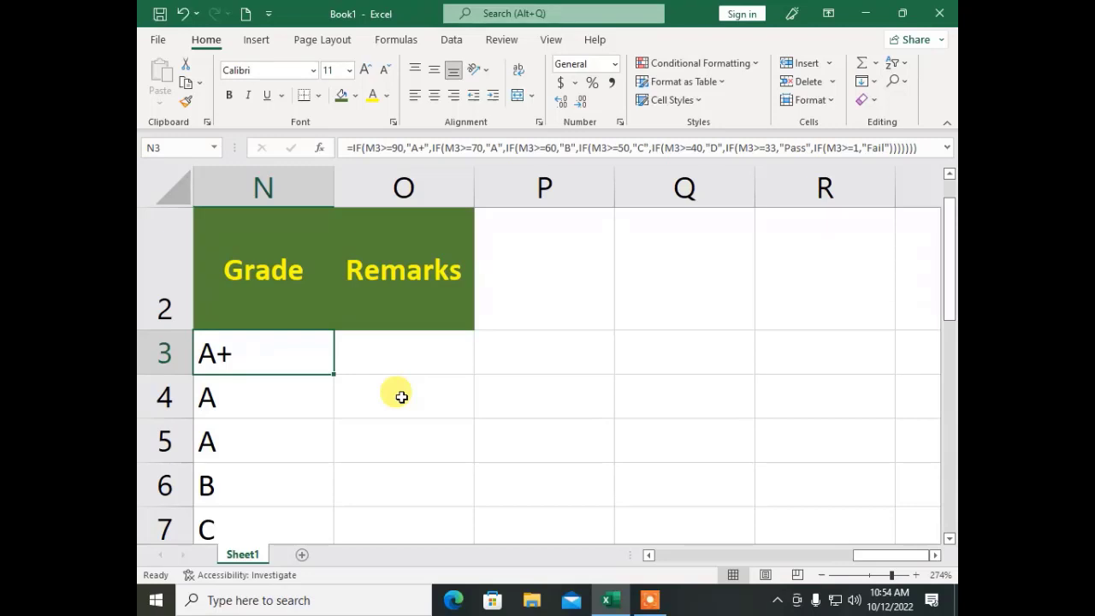
left_click(869, 575)
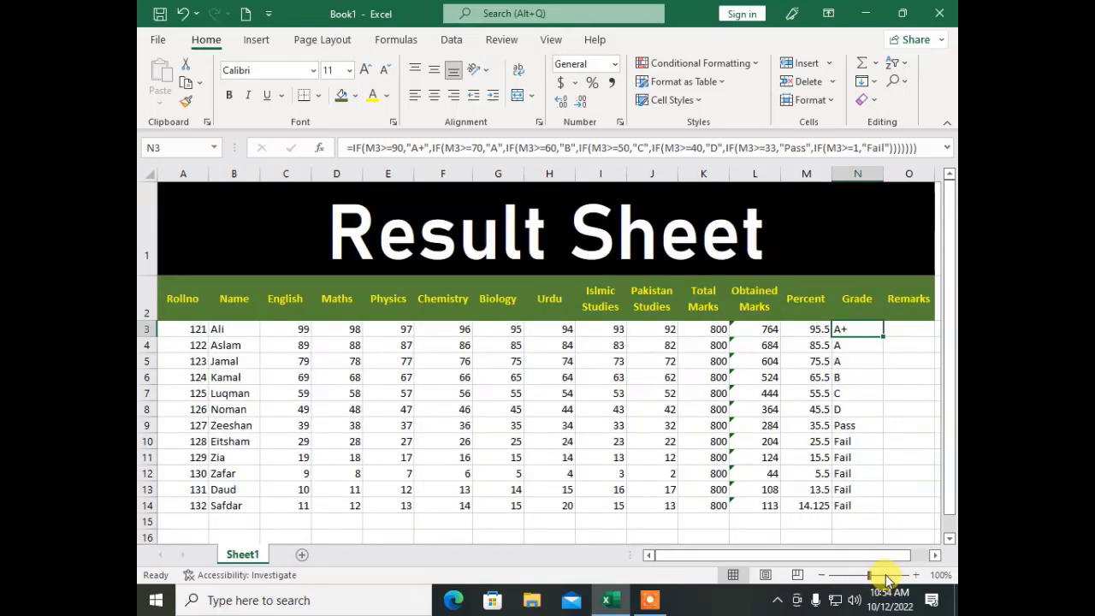
left_click(888, 575)
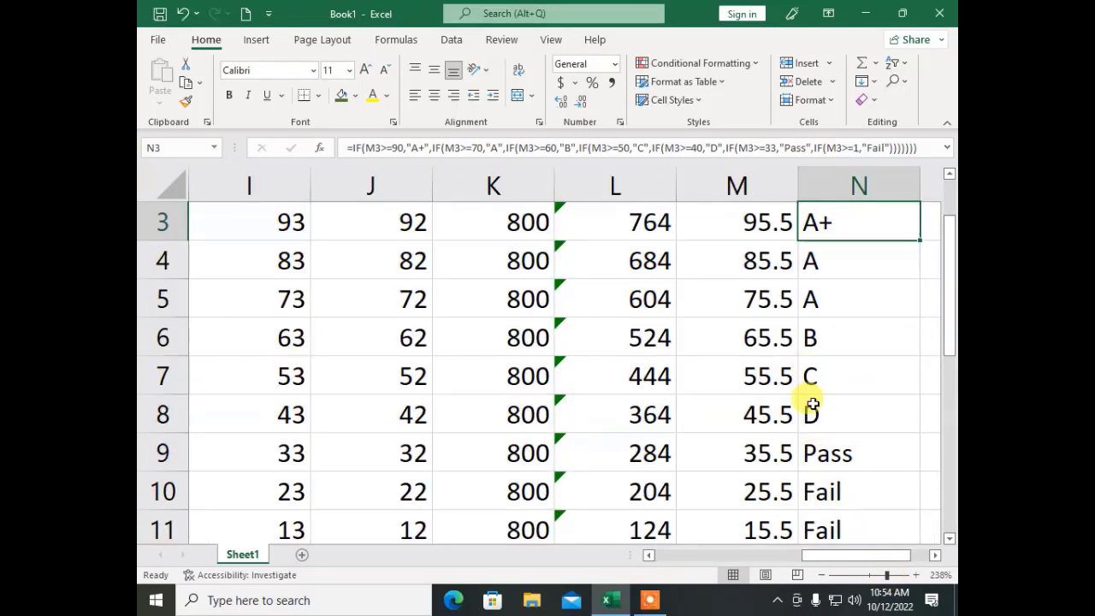
scroll(812, 404, "down", 2)
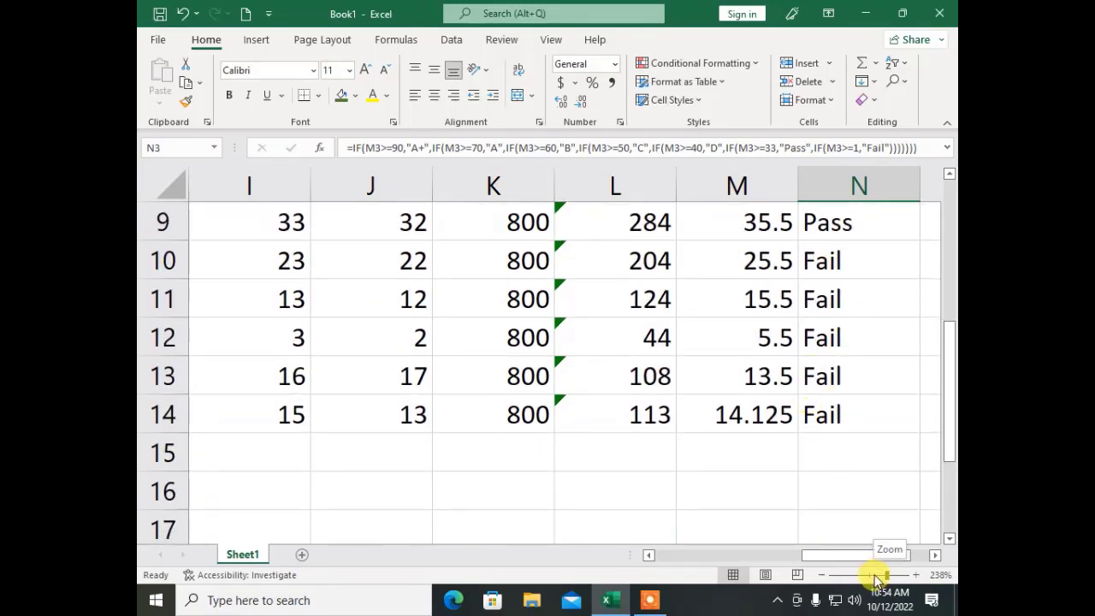
left_click(935, 556)
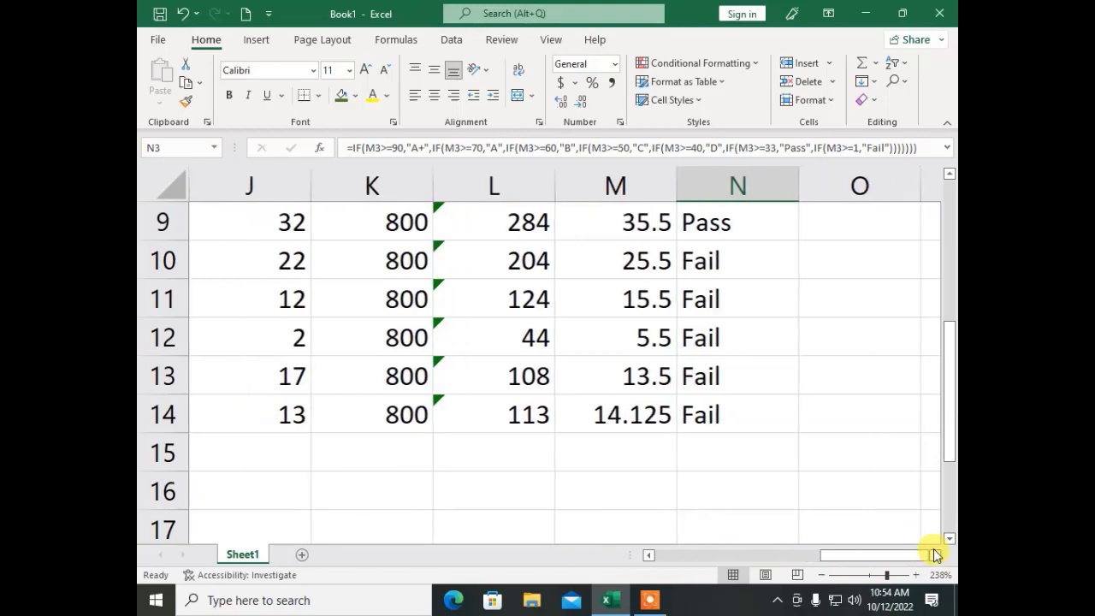
Start an IF formula in O3 of the Remarks column giving "Excellent" for n3="A+"
left_click(935, 556)
scroll(495, 270, "up", 1)
scroll(494, 271, "up", 2)
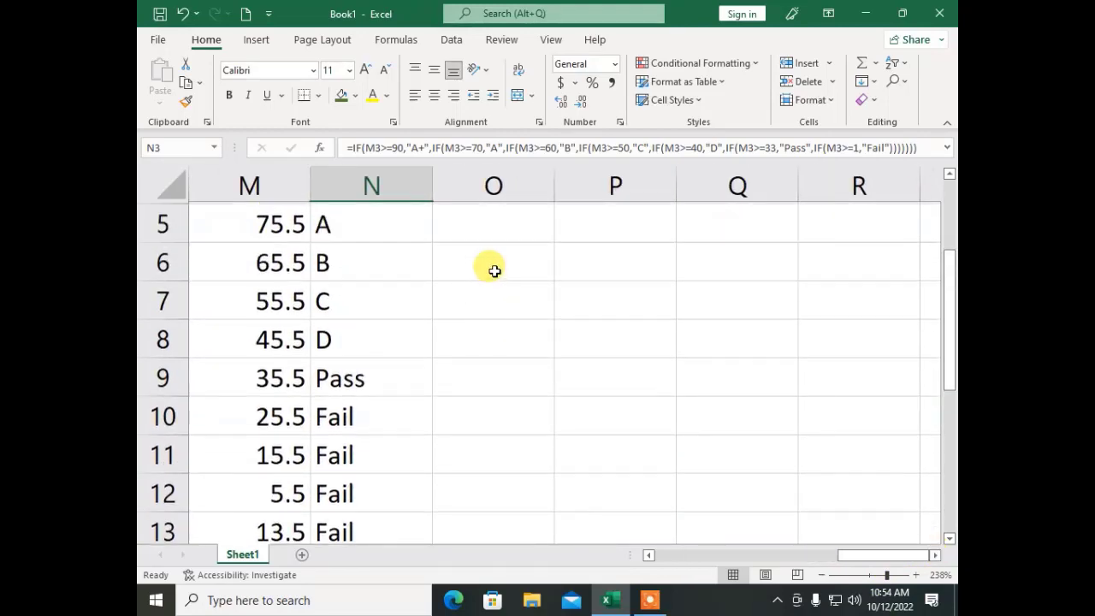
scroll(488, 269, "down", 1)
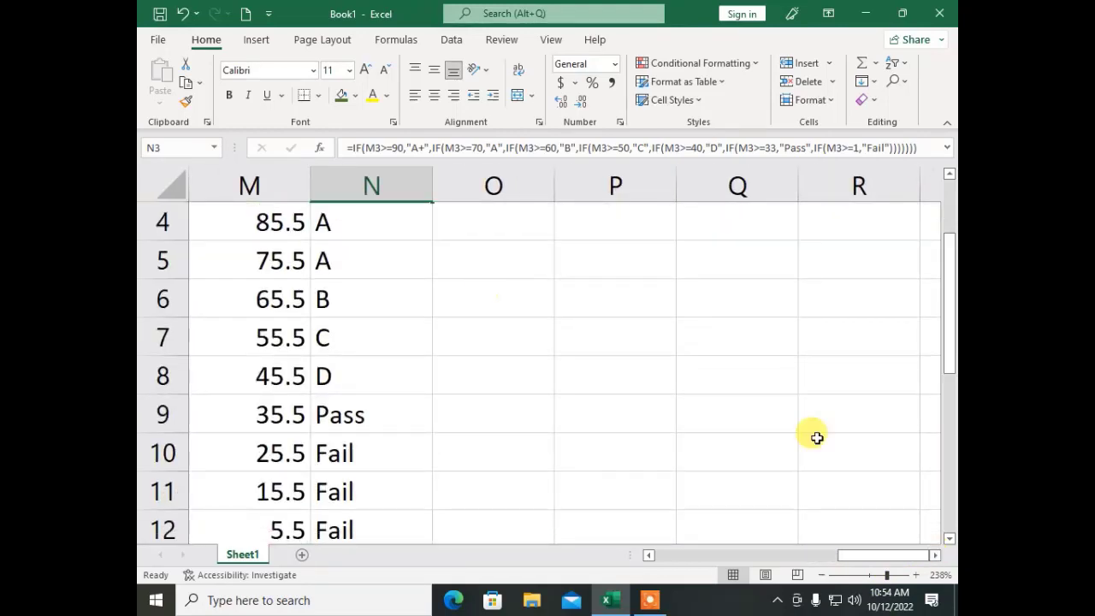
left_click(935, 555)
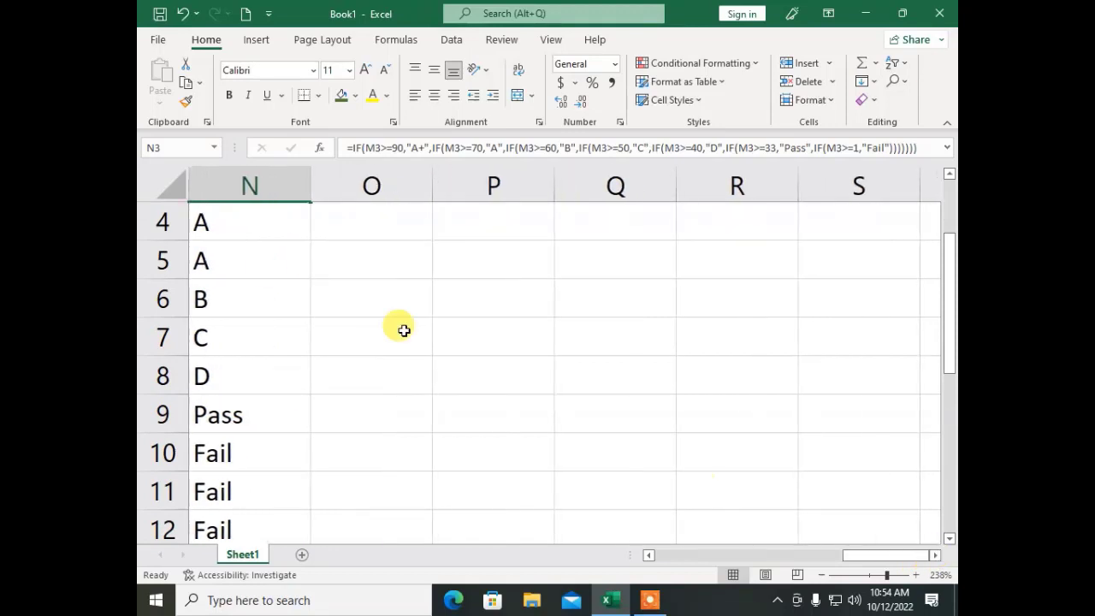
scroll(272, 274, "up", 1)
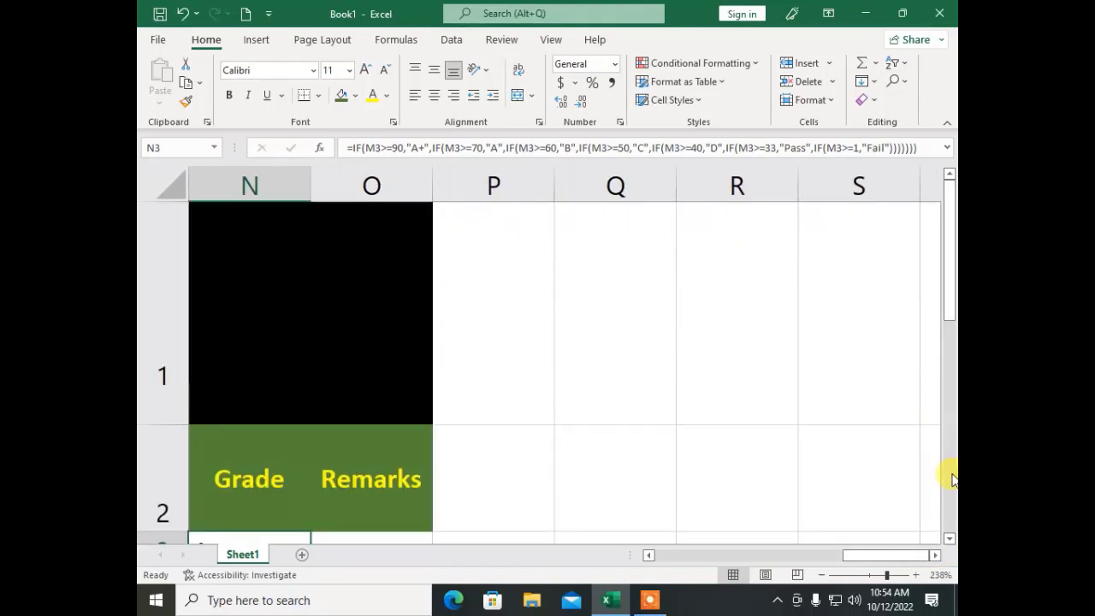
left_click_drag(950, 308, 951, 325)
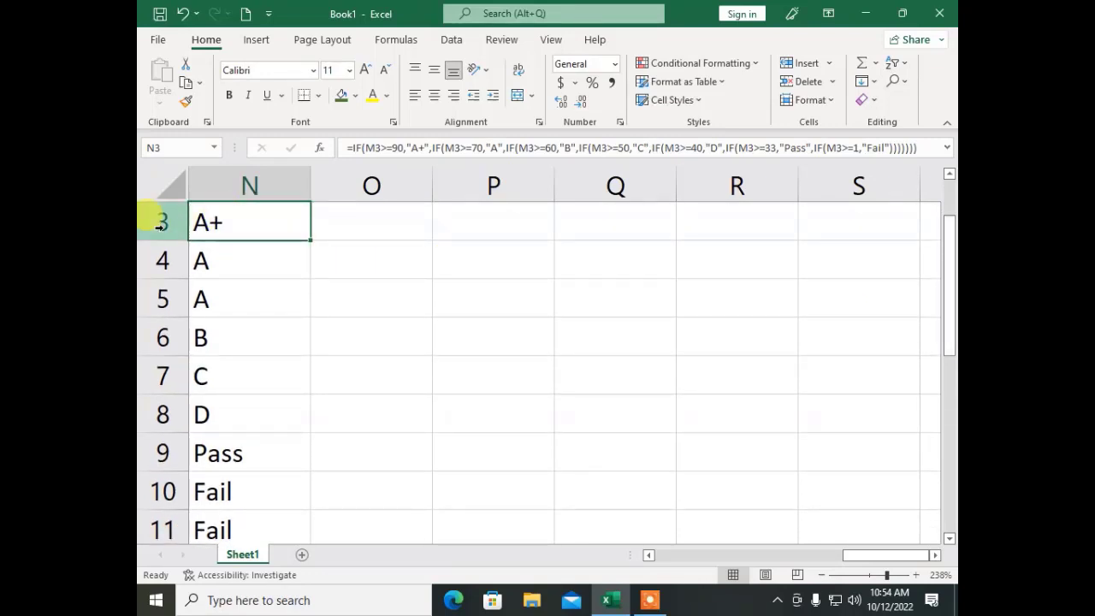
left_click(368, 222)
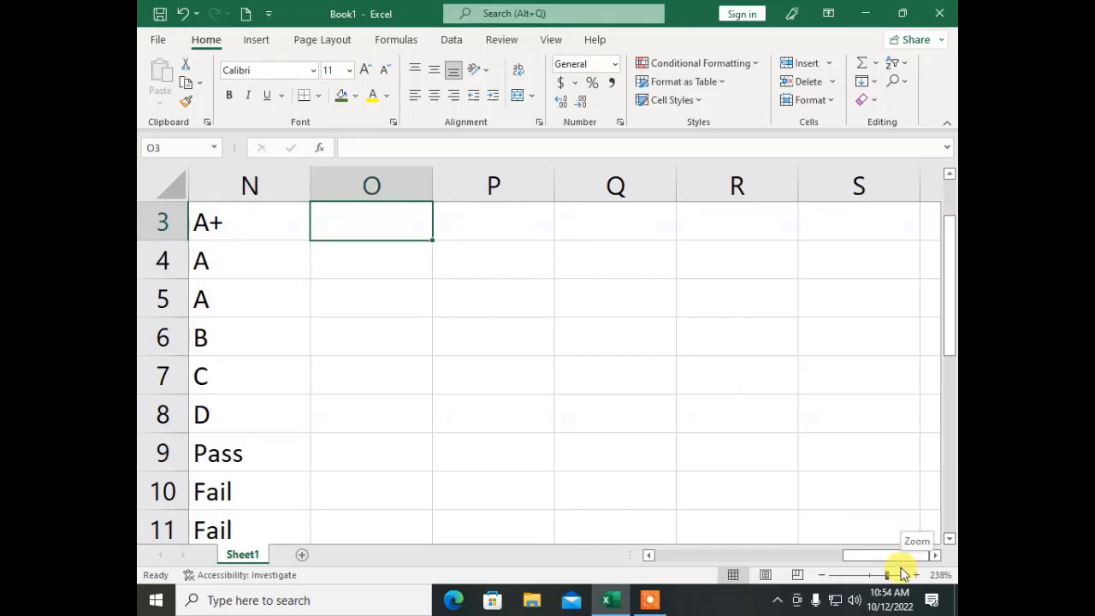
type("=if")
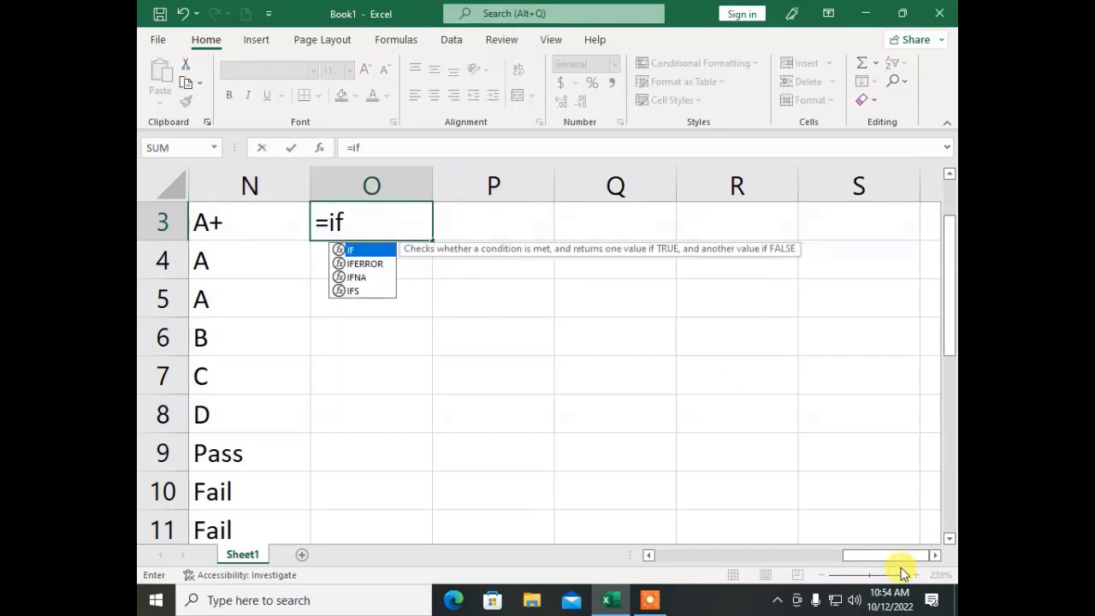
type("(")
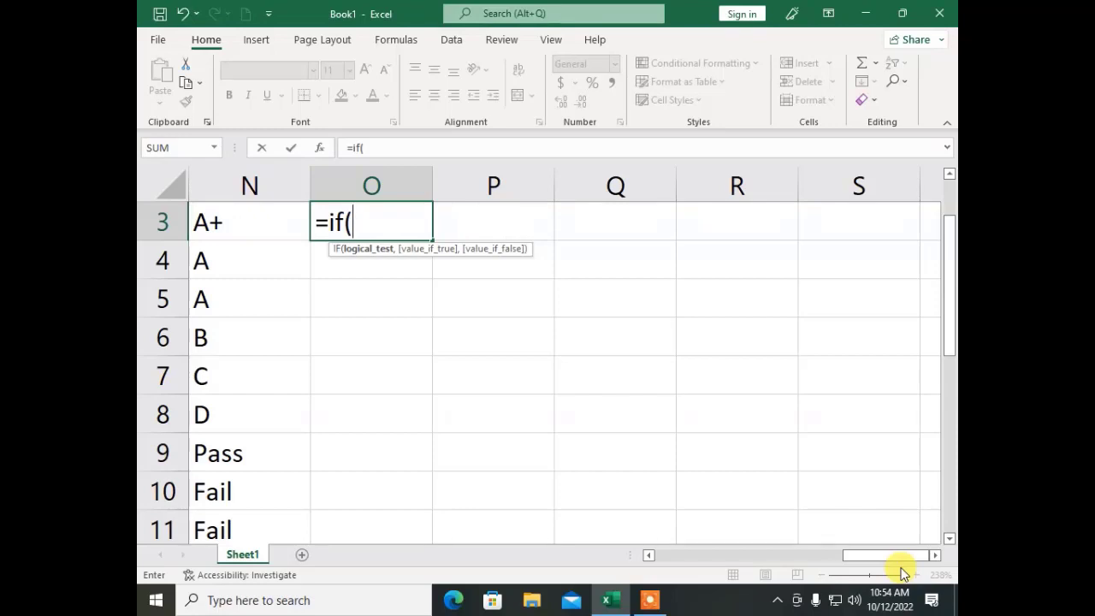
type("n3")
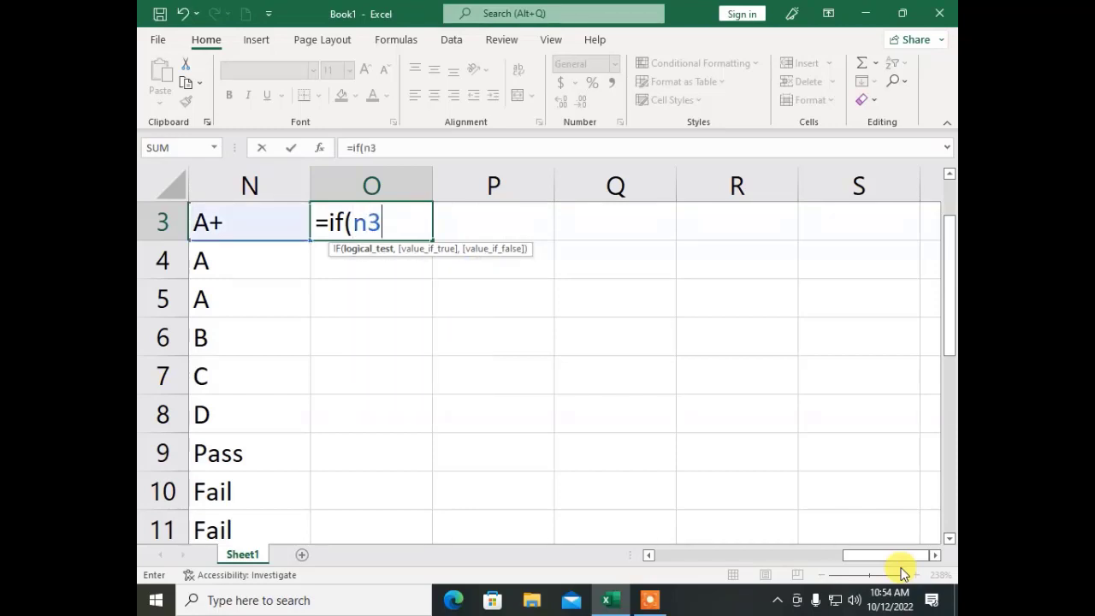
type("=\"A+")
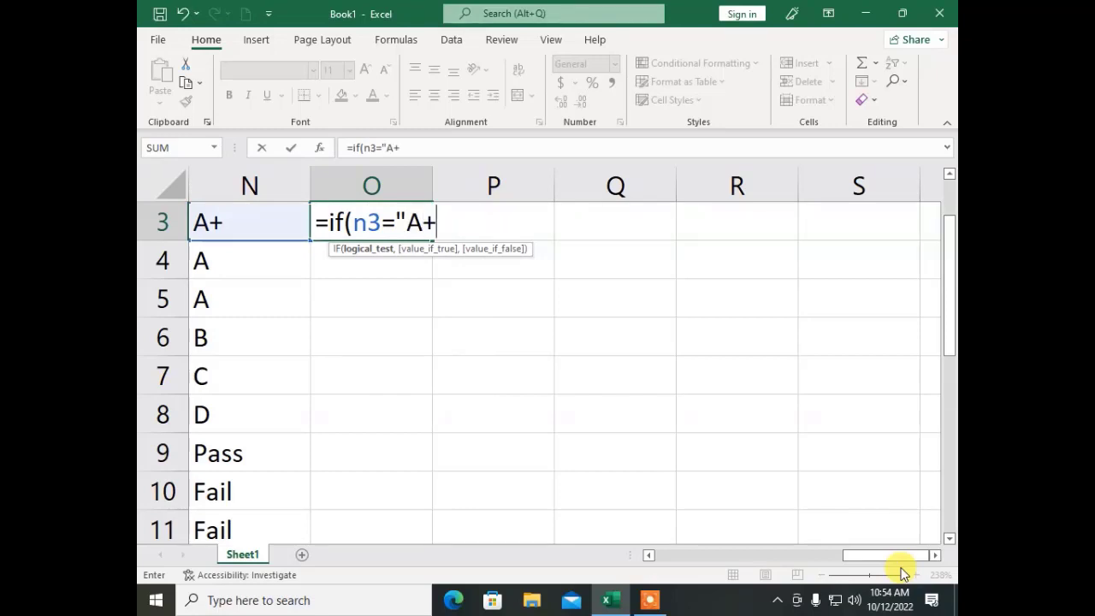
type("\"")
type(",")
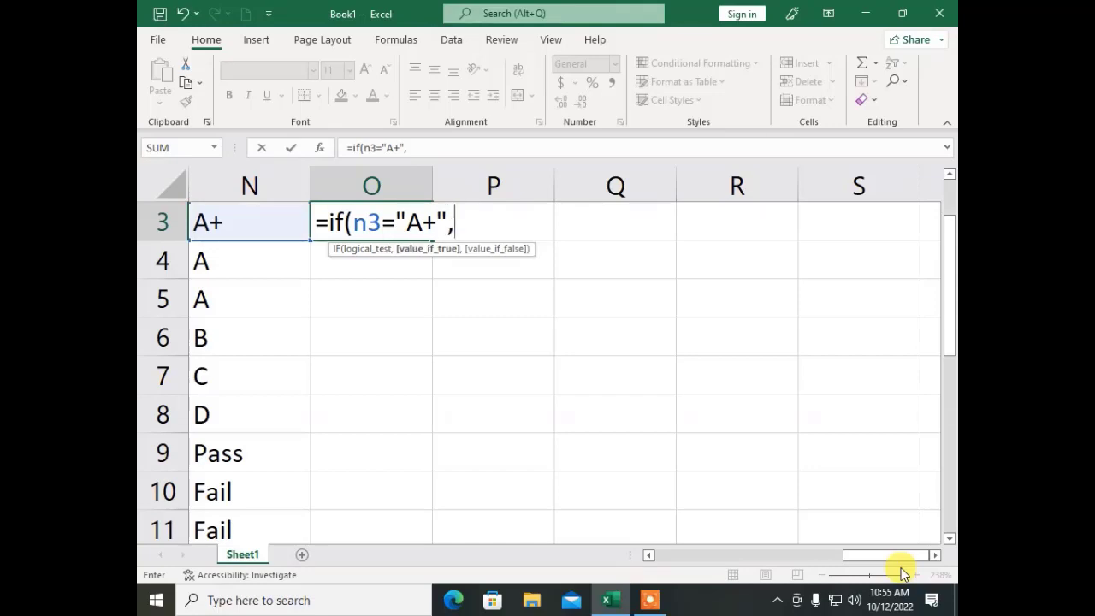
type("\"")
type("Exc")
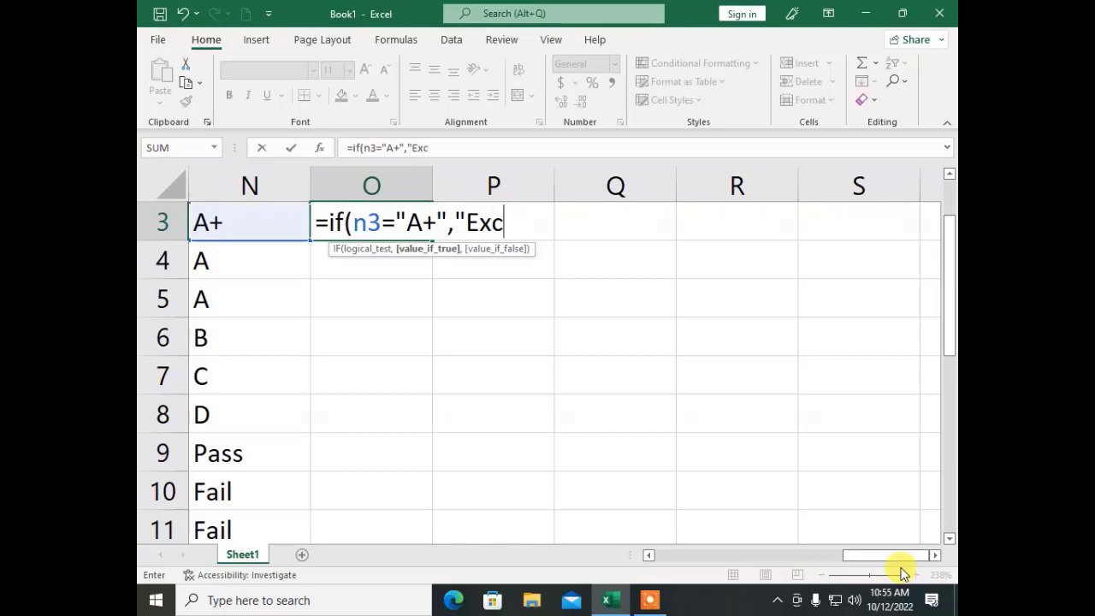
type("ellent")
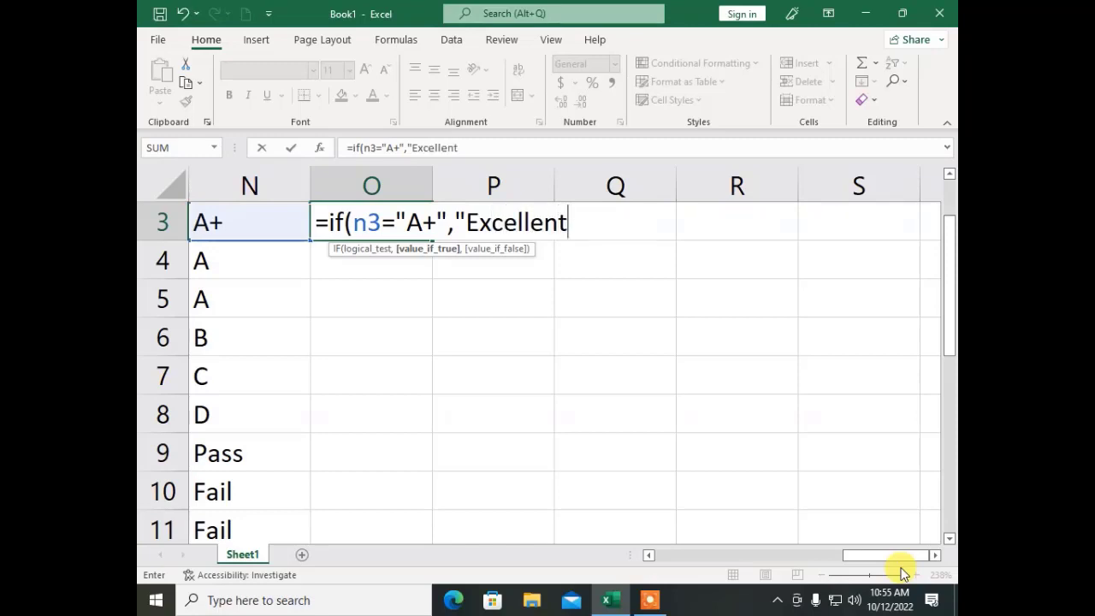
type("\",")
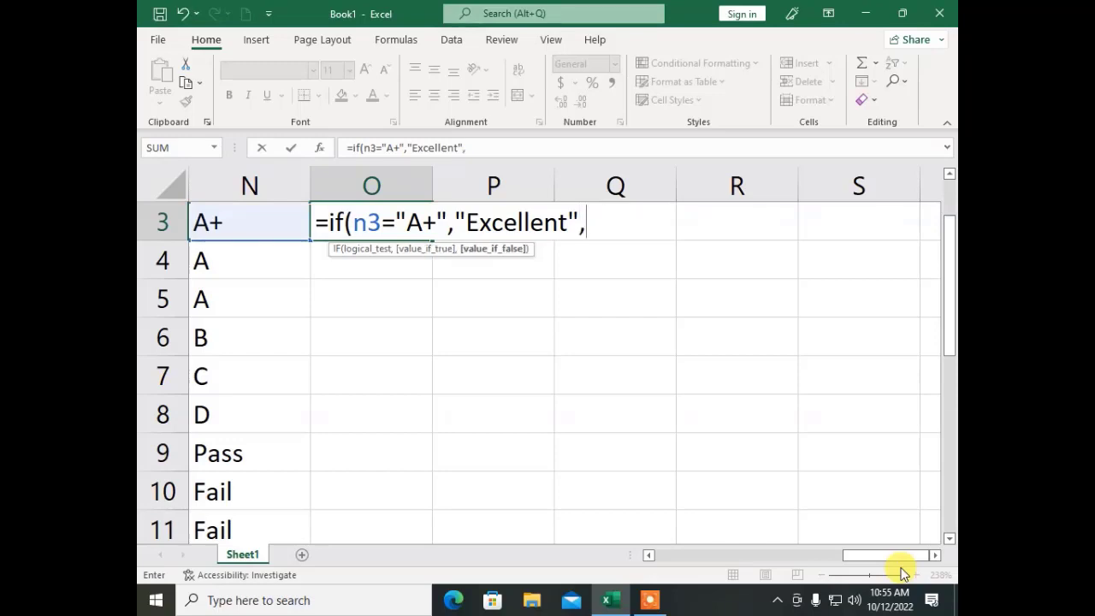
Add a nested IF condition to the O3 remarks formula giving "Very good" for n3="A"
type("if(")
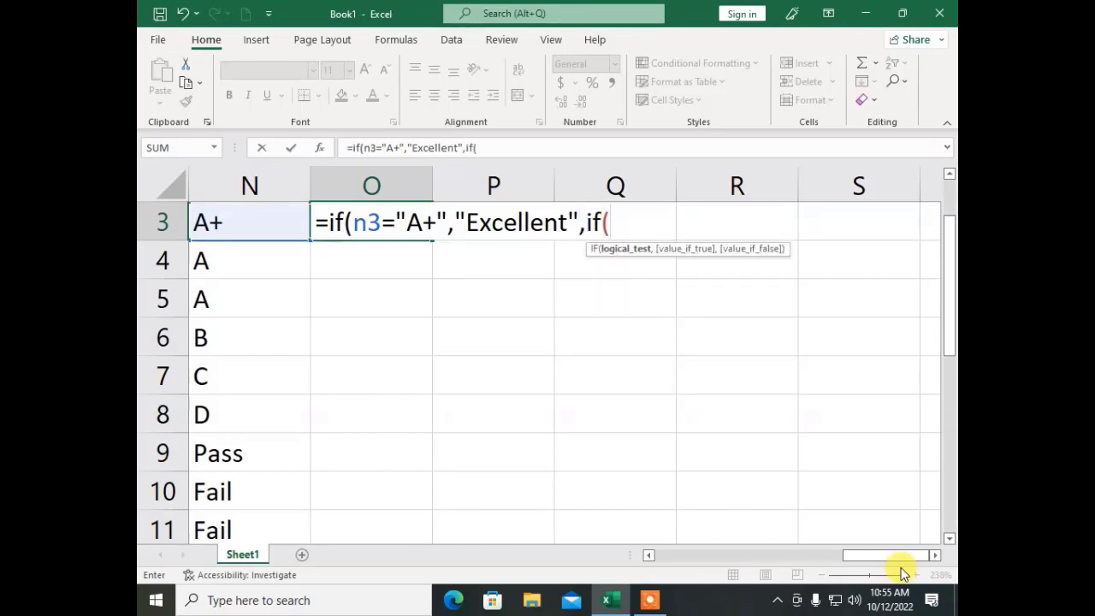
type("n3=")
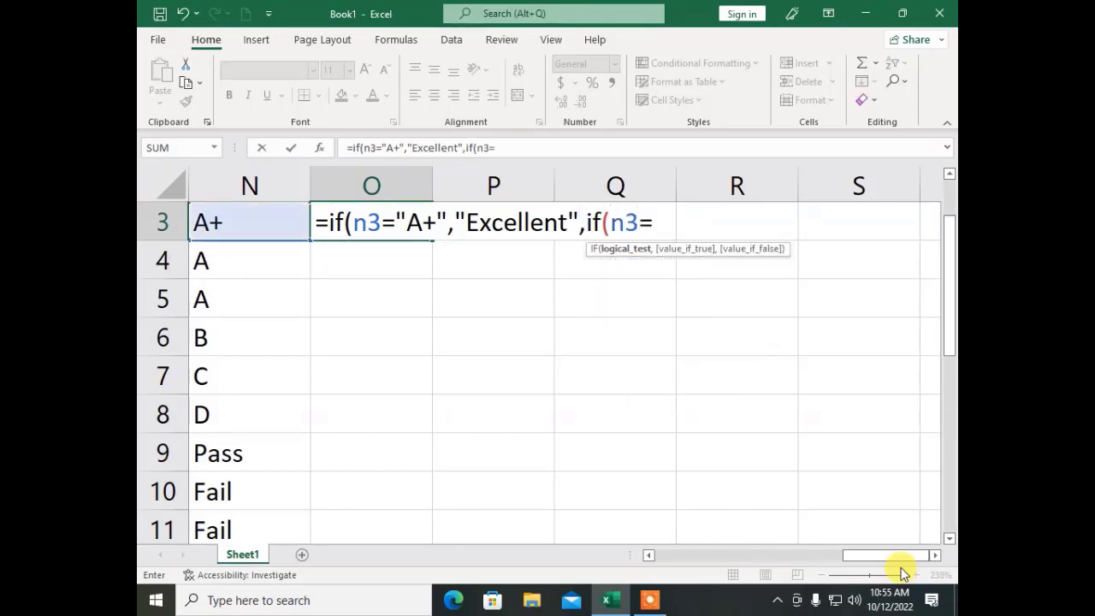
type("\"A\"")
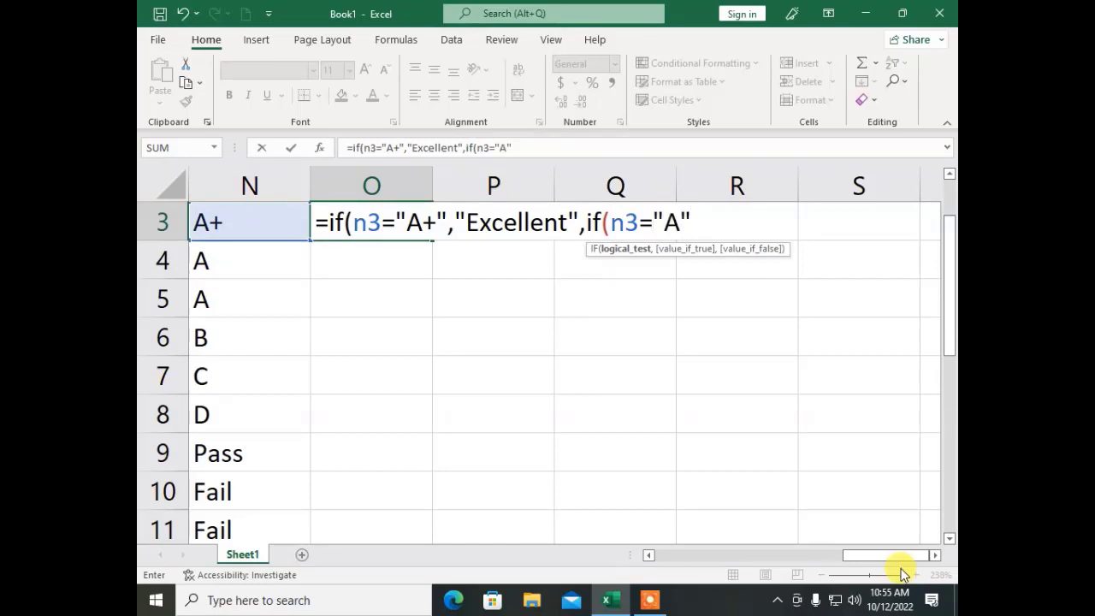
type(",\"")
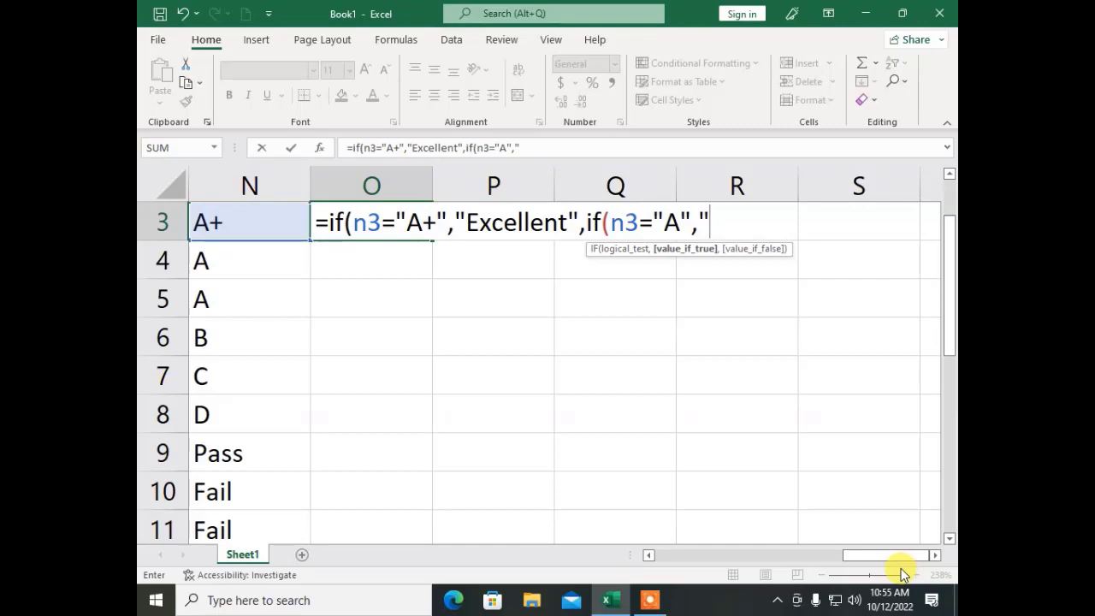
type("Very g")
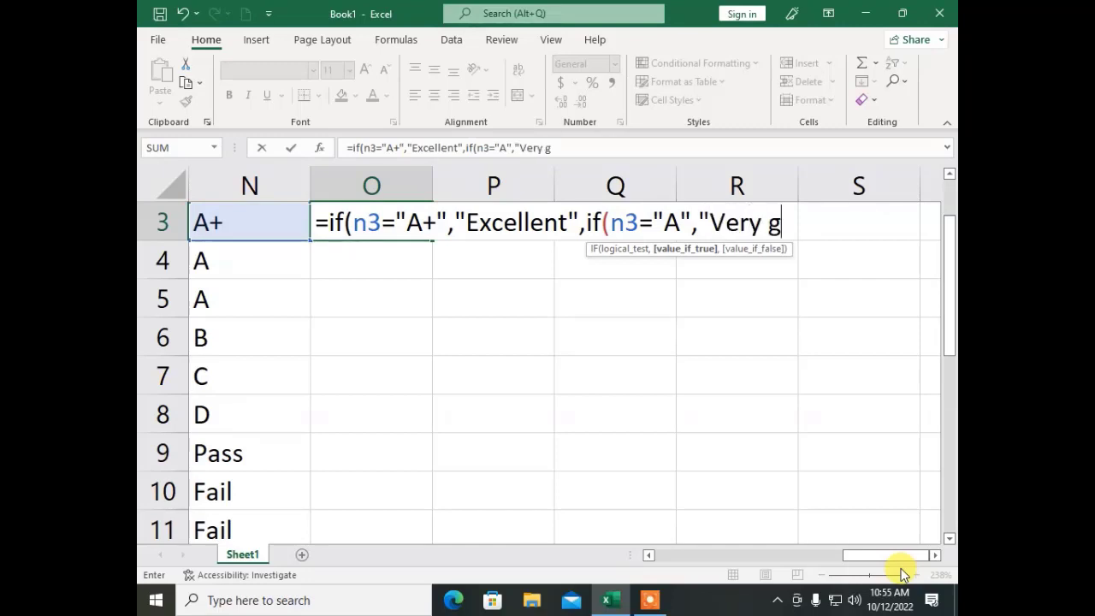
type("ood")
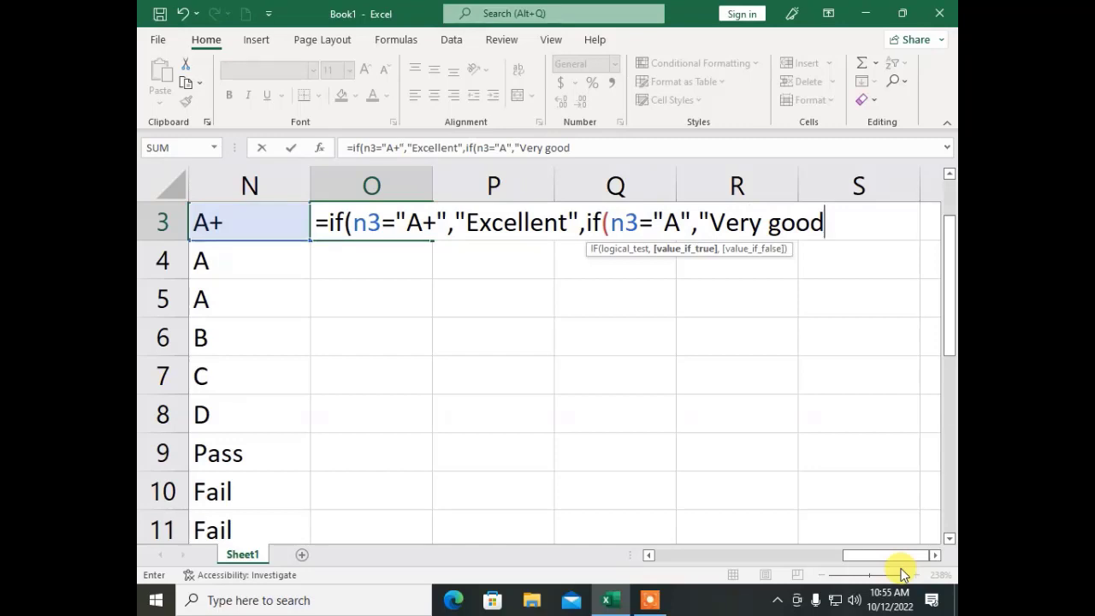
Add a nested IF condition to the O3 remarks formula giving "Good" for n3="B"
type("\",if")
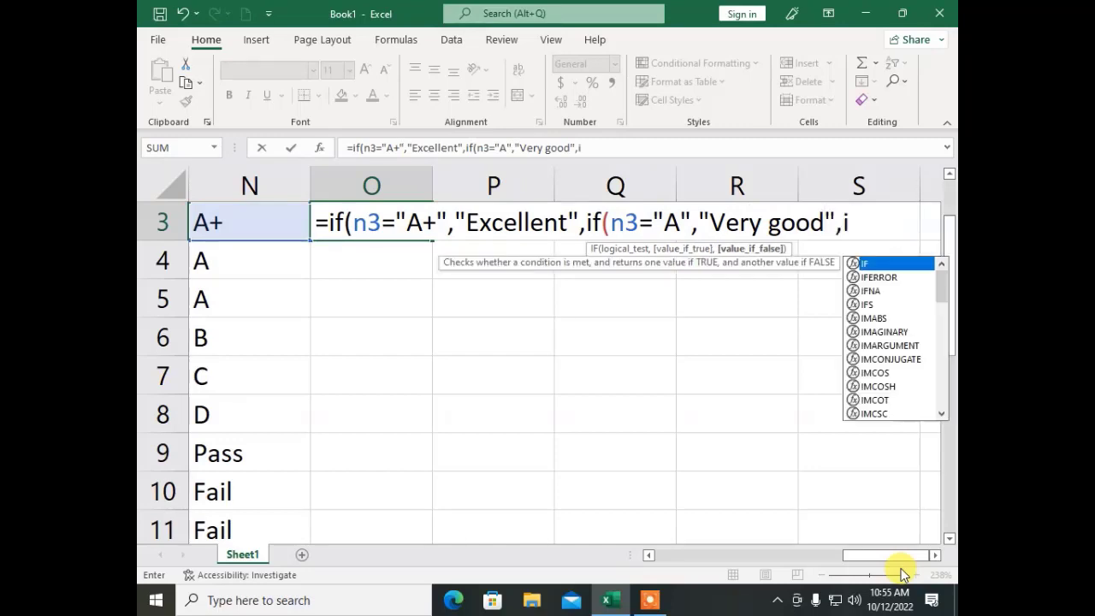
type("(n3")
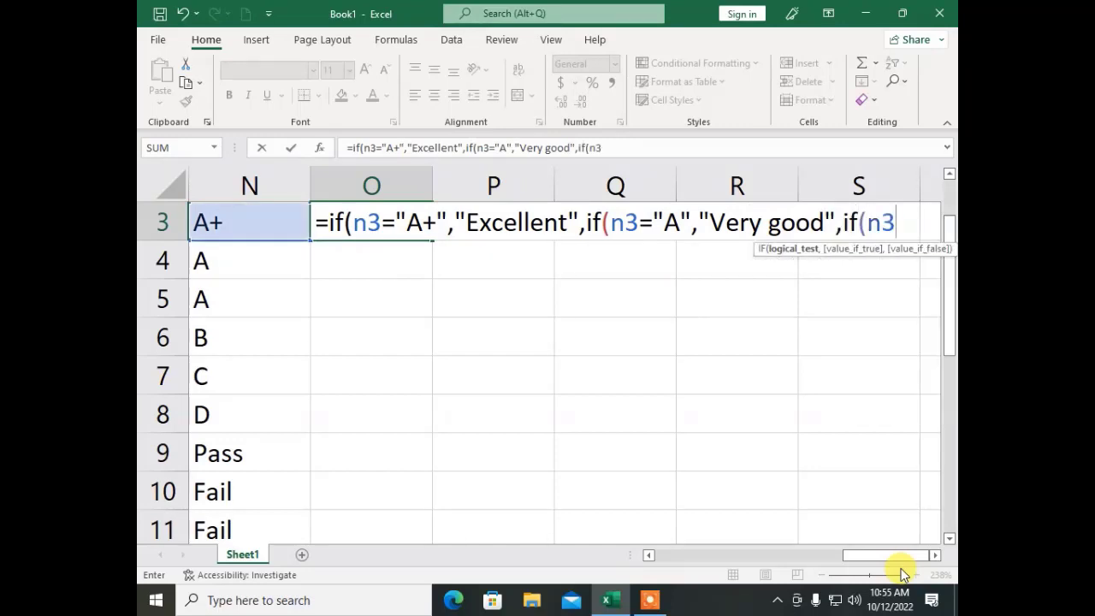
type("=\"B\"")
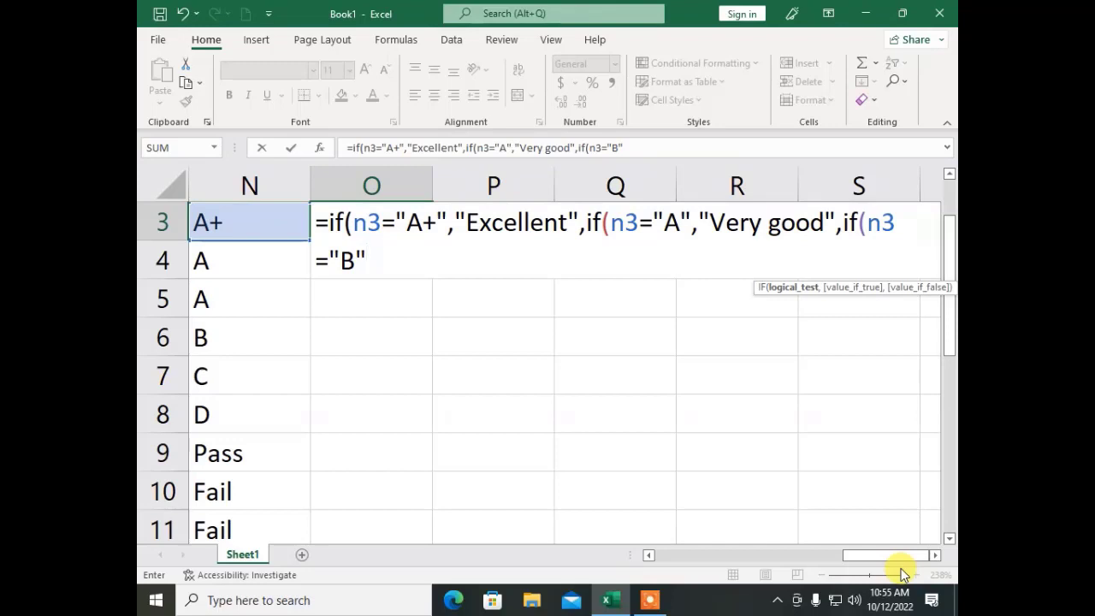
type(",\"")
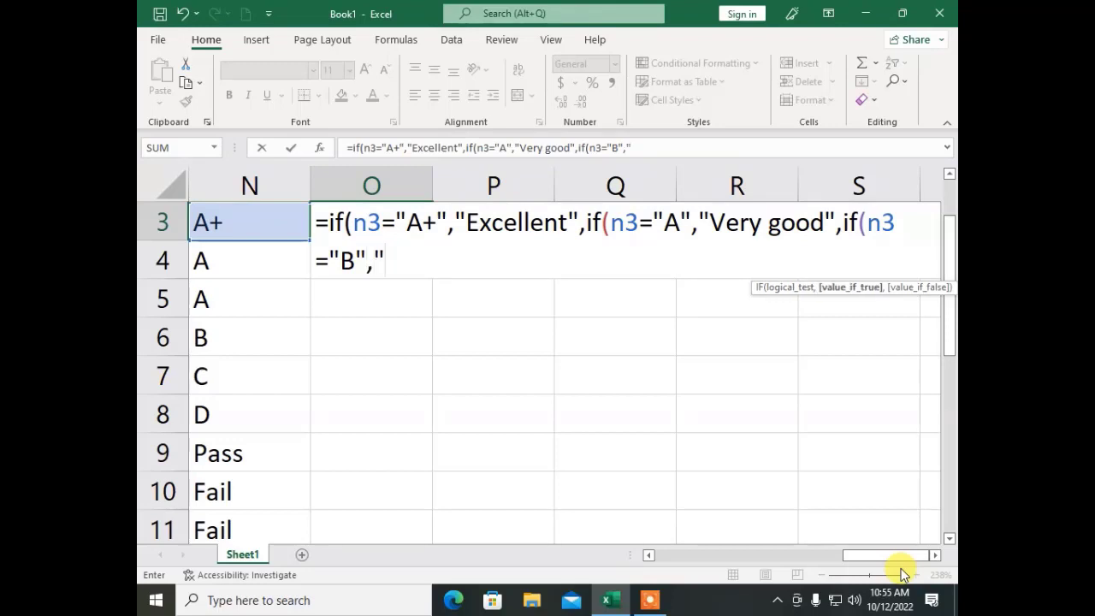
type("Good")
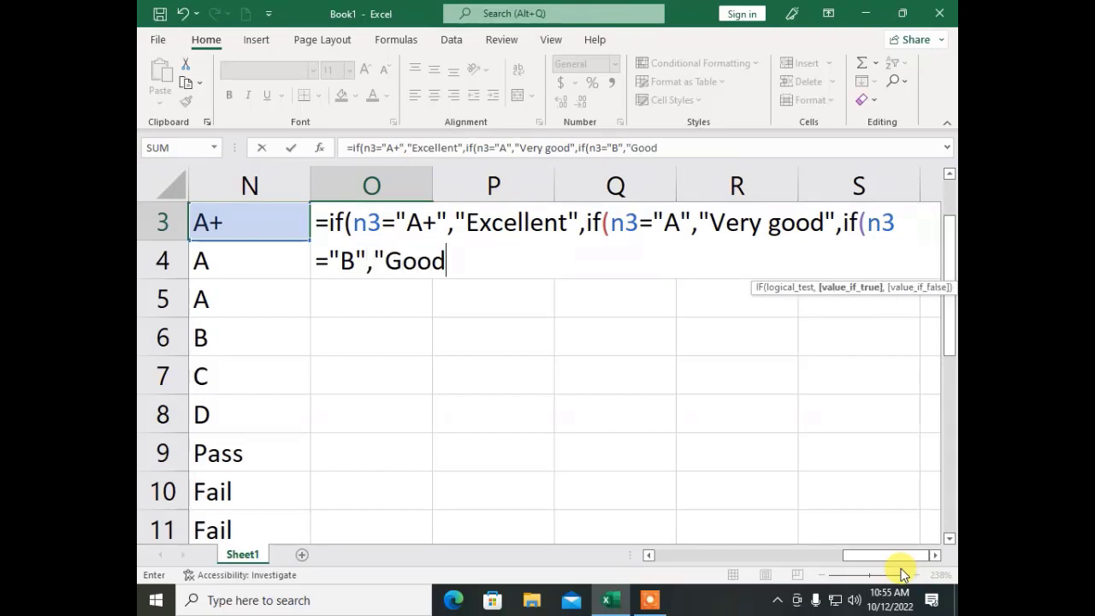
Add a nested IF condition to the O3 remarks formula giving "Fair" for n3="C"
type("\",if(")
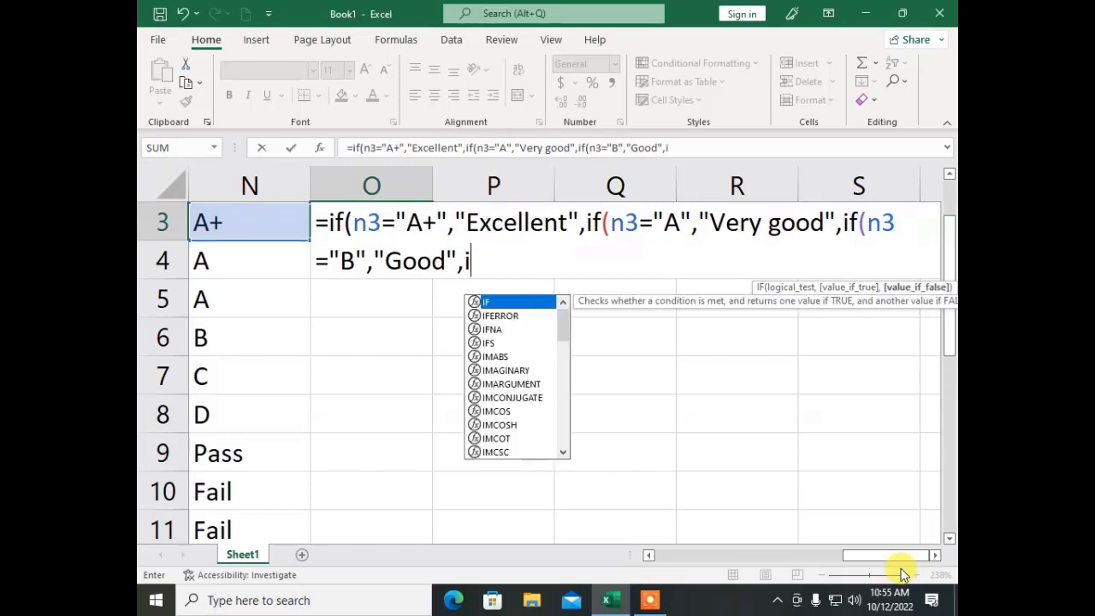
type("n3")
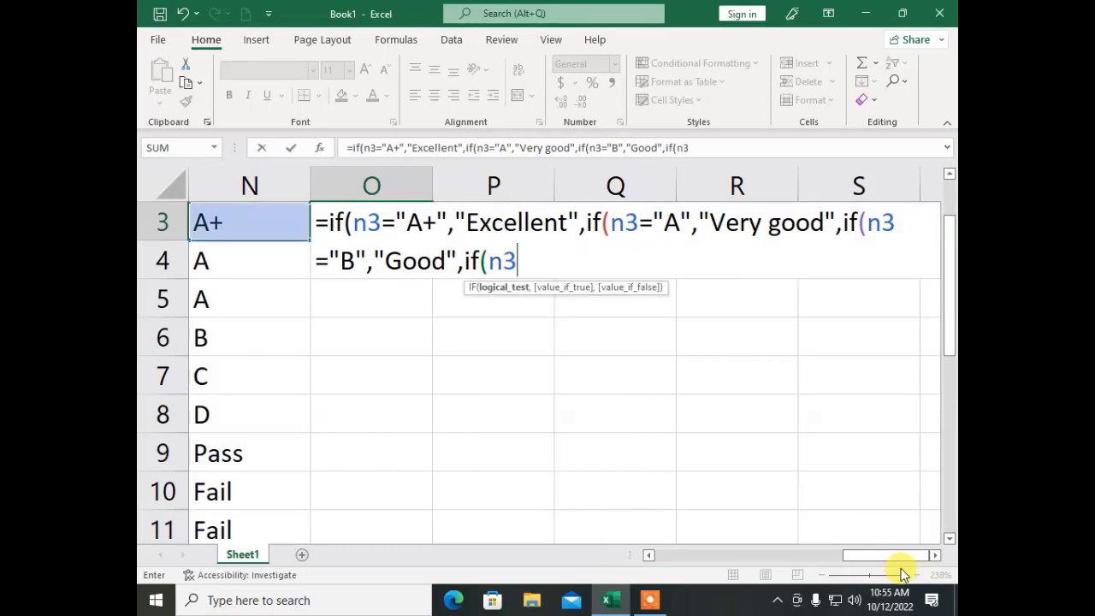
type("=\"C\",\"")
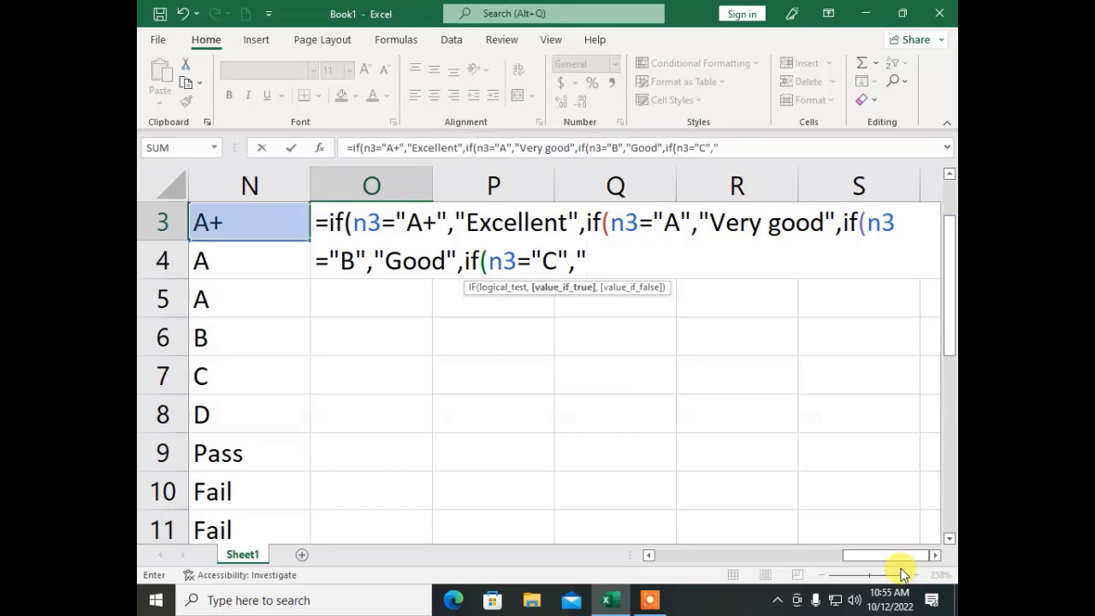
type("Fair")
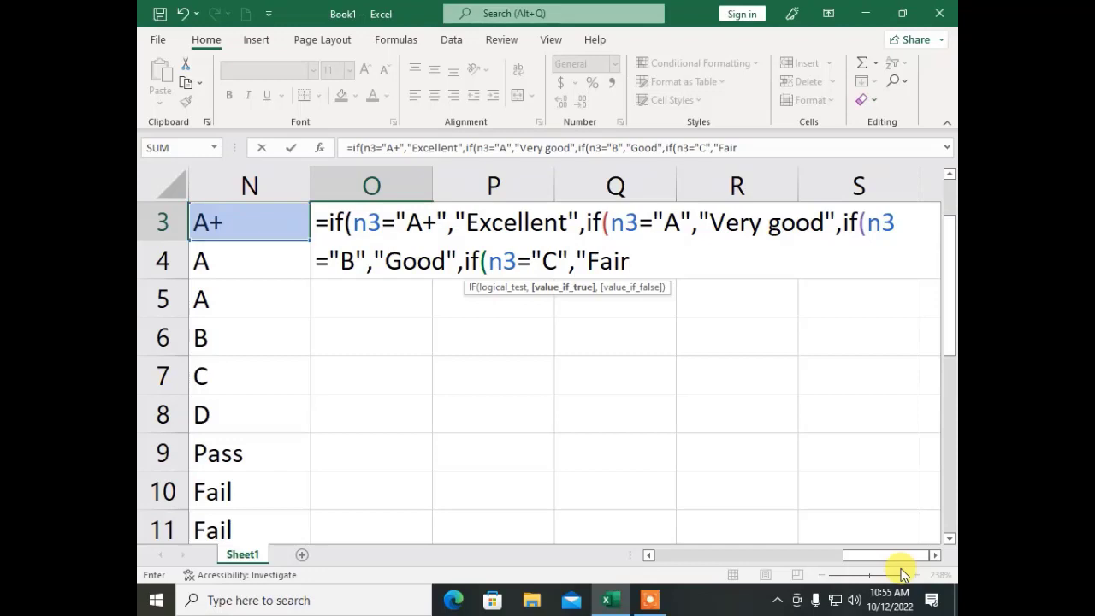
Add a nested IF condition to the O3 remarks formula giving "Satisfactory" for n3="D"
type("\",if")
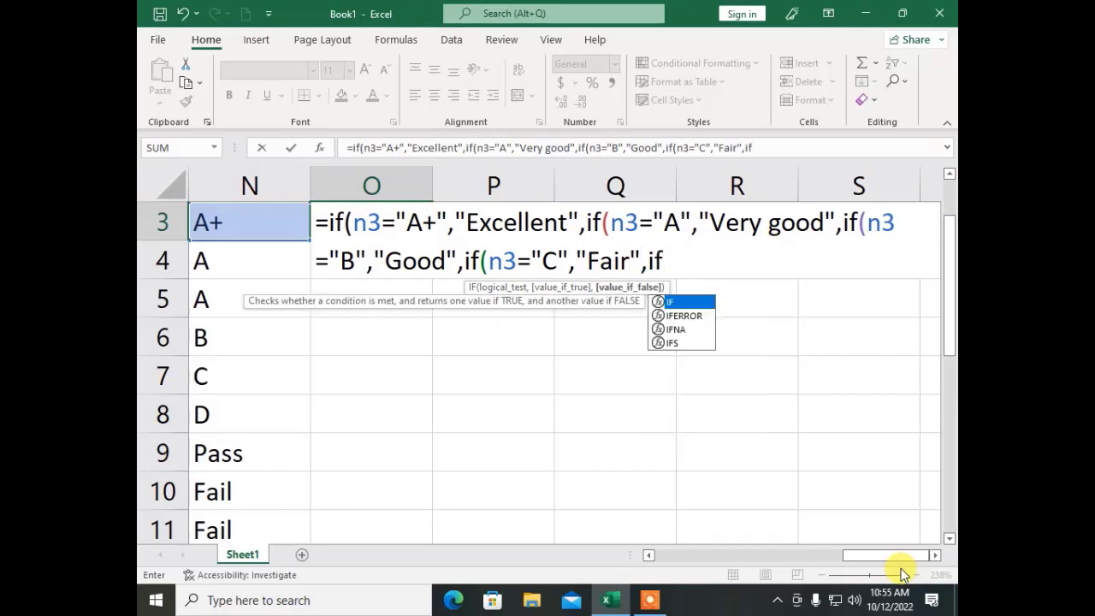
type("(n3=")
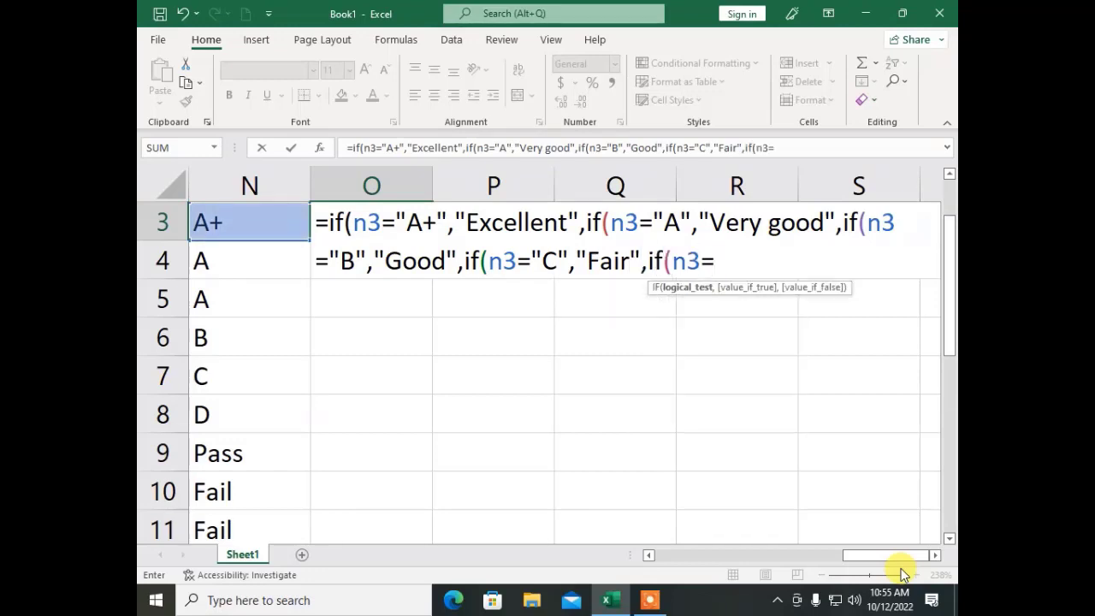
type("\"D\",\"Sat")
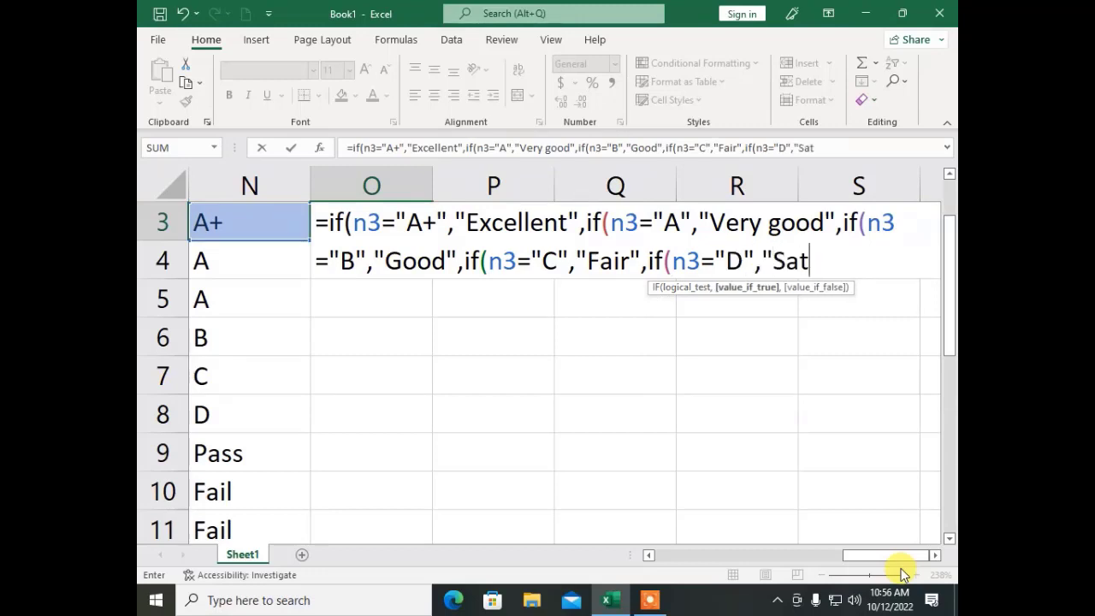
type("isfact")
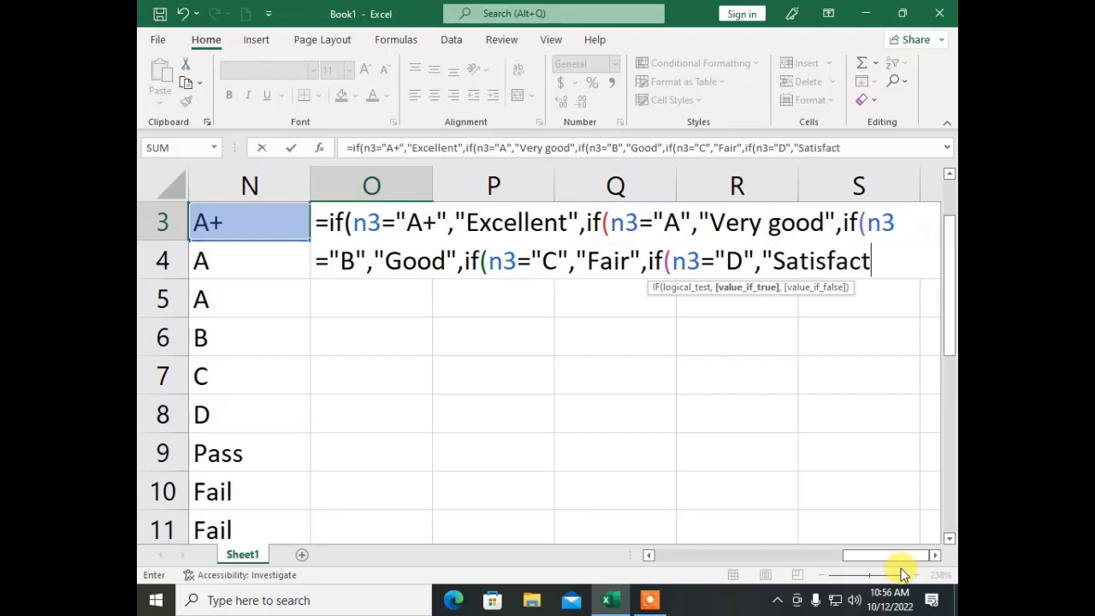
type("ory")
Add a nested IF condition to the O3 remarks formula giving "Needs Hardwork" for n3="Pass"
type("\",i")
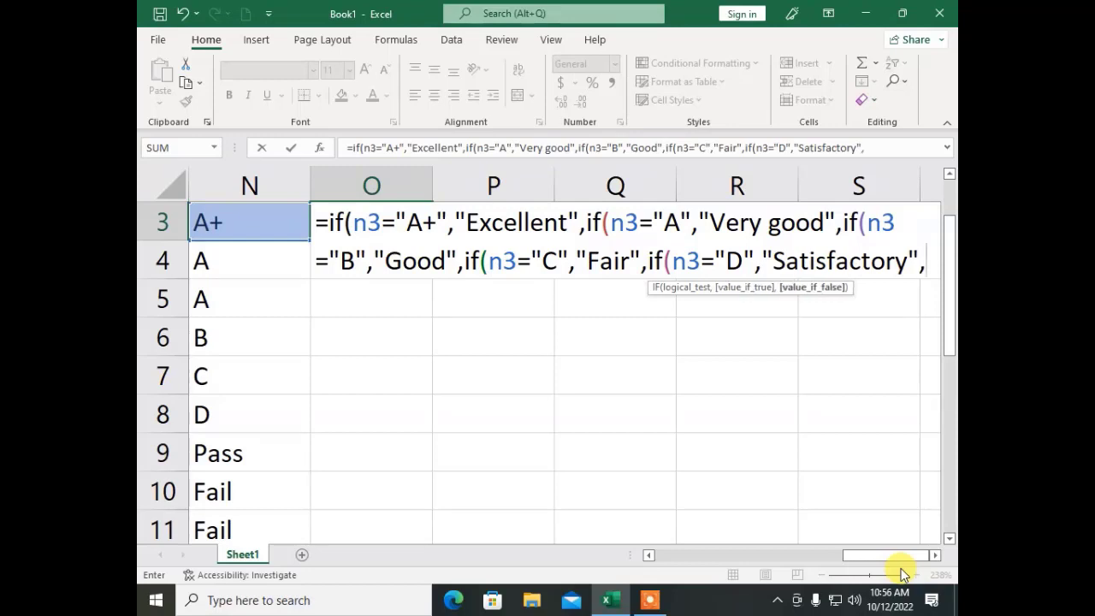
type("f(n")
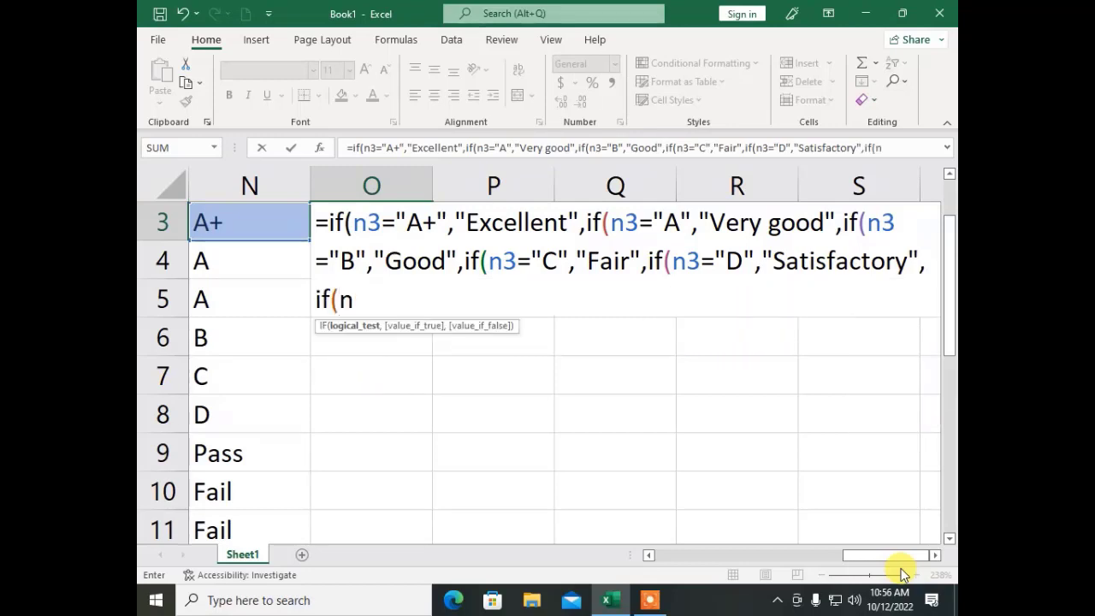
type("3=\"")
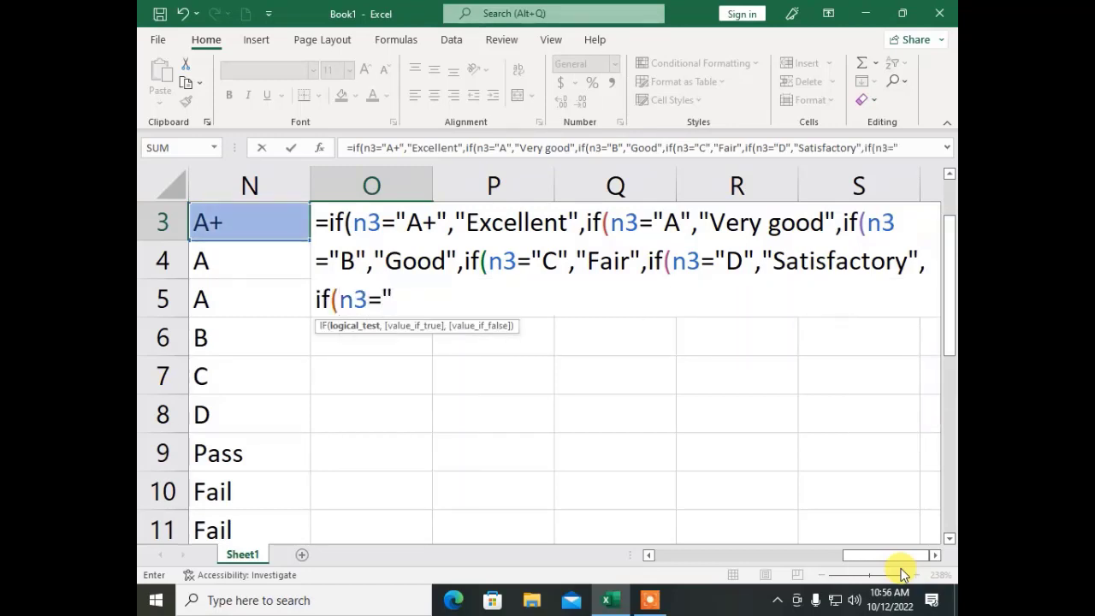
type("{")
key("BackSpace")
type("Pass")
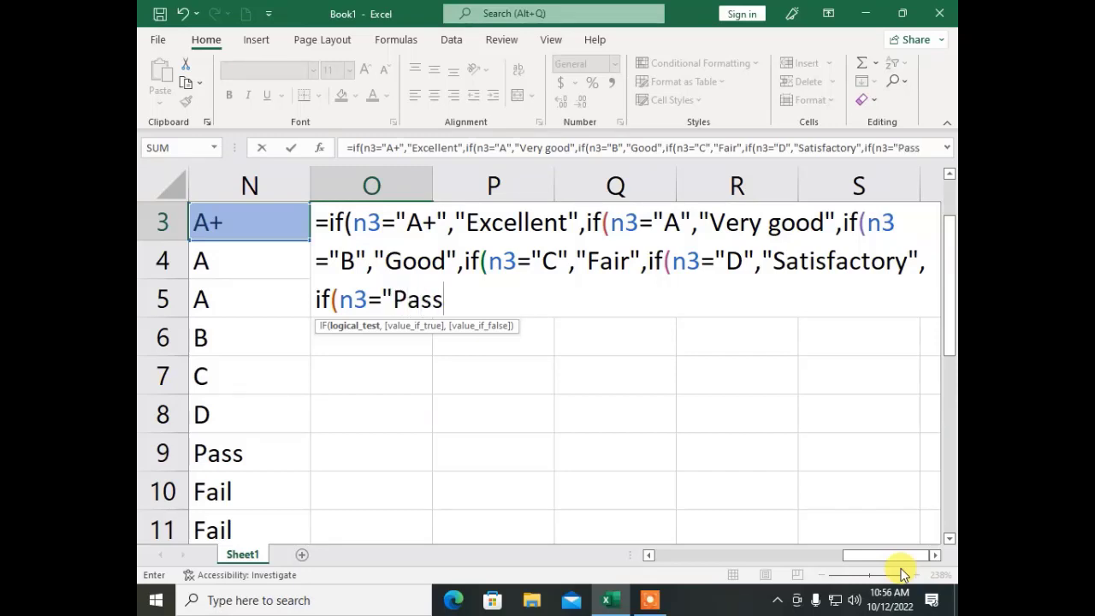
type("\",\"")
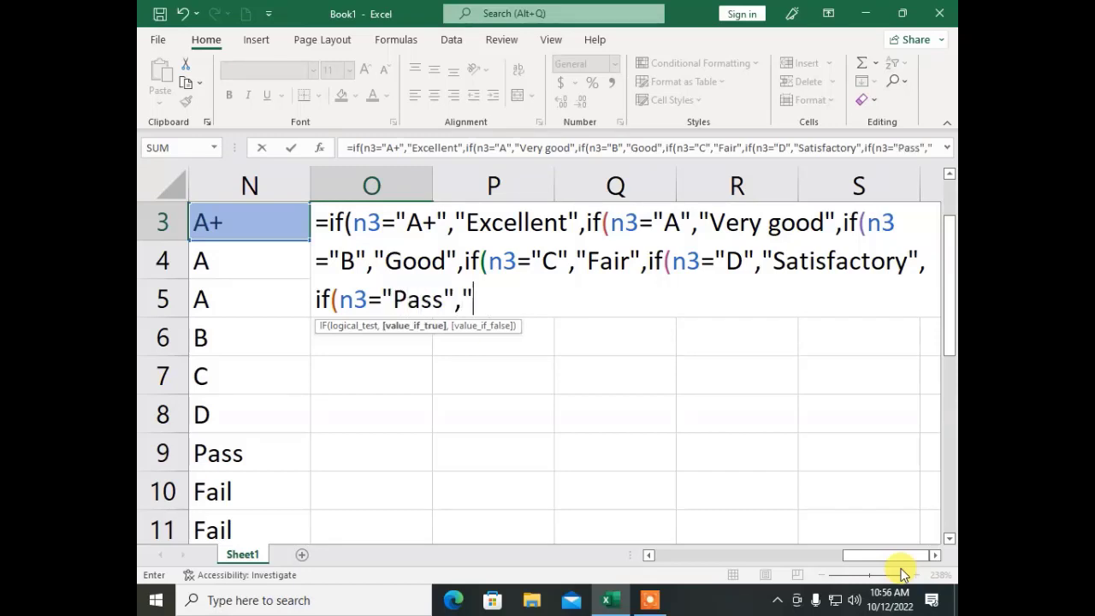
type("Need")
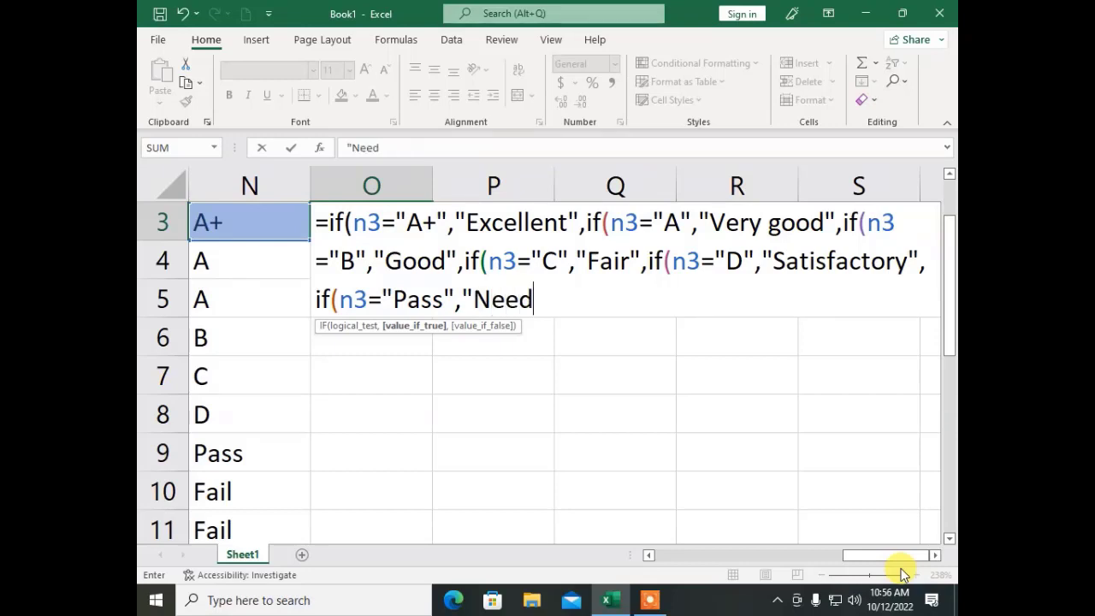
type("s Har")
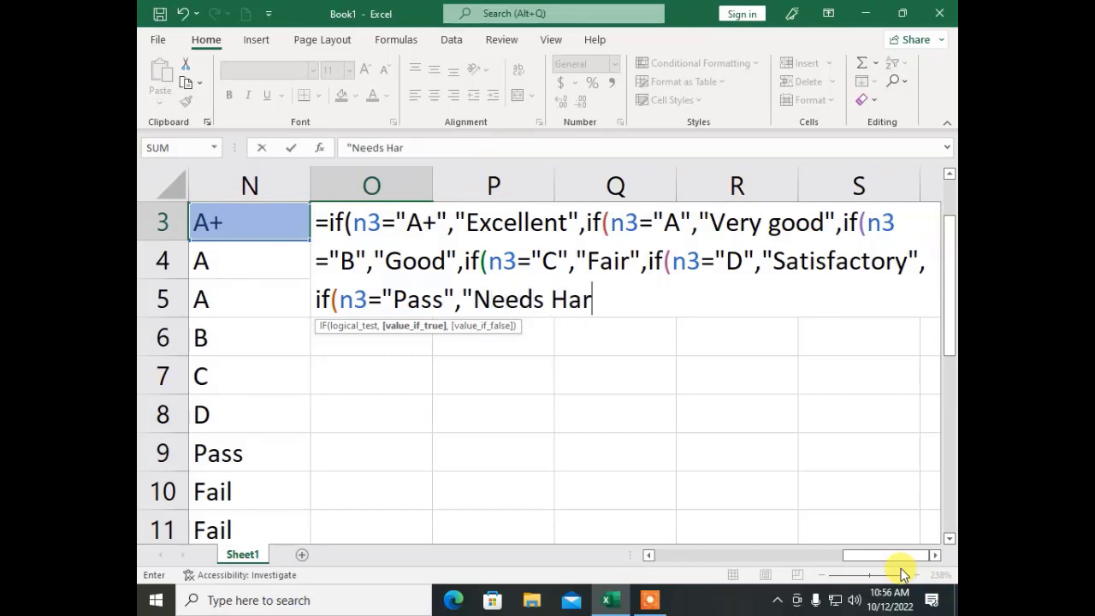
type("dwork")
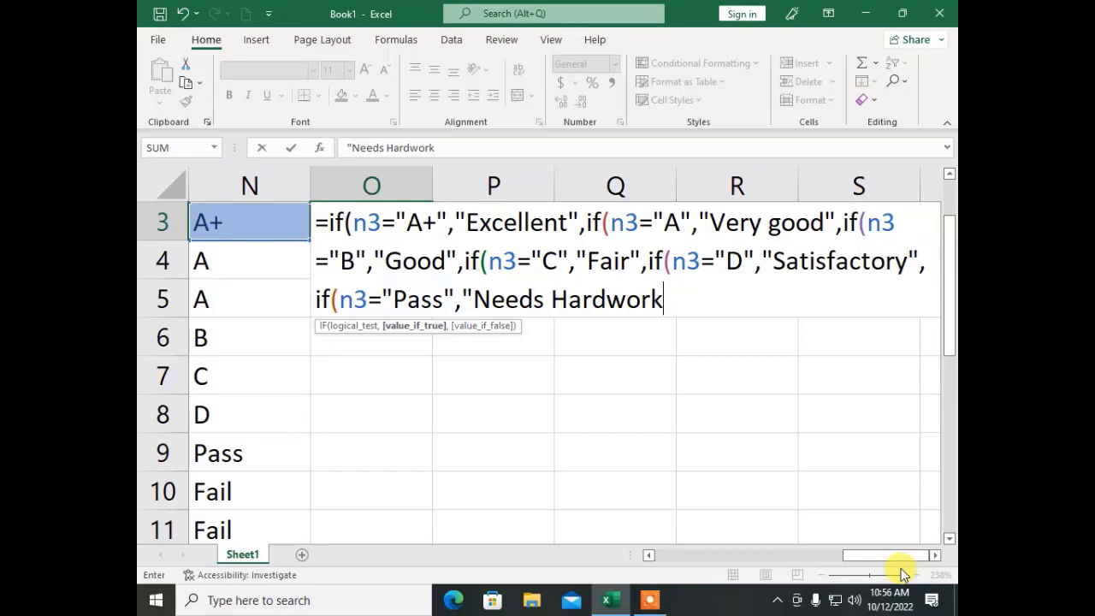
Add a final nested IF giving "Sorry Try Again" for n3="Fail", close all the parentheses and enter the O3 formula
type("\",if(")
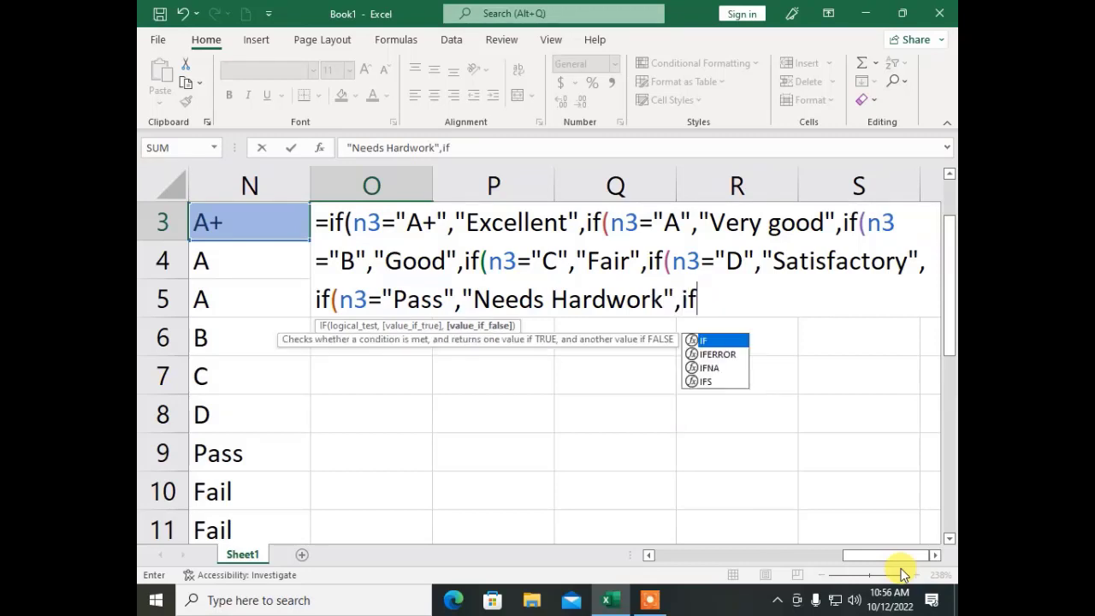
type("n3")
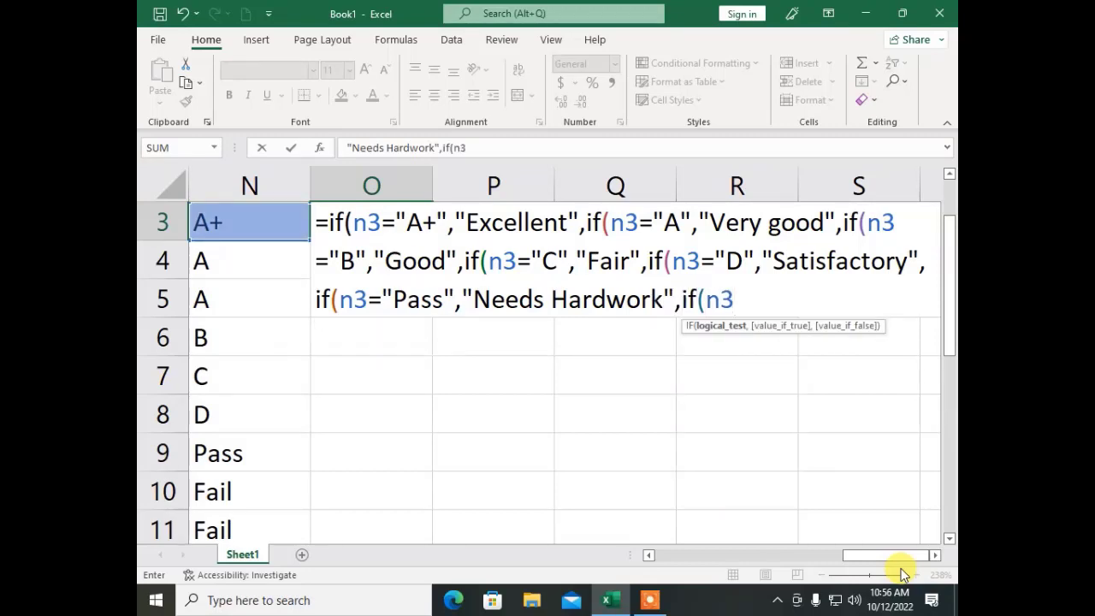
type("=\"Fail\"")
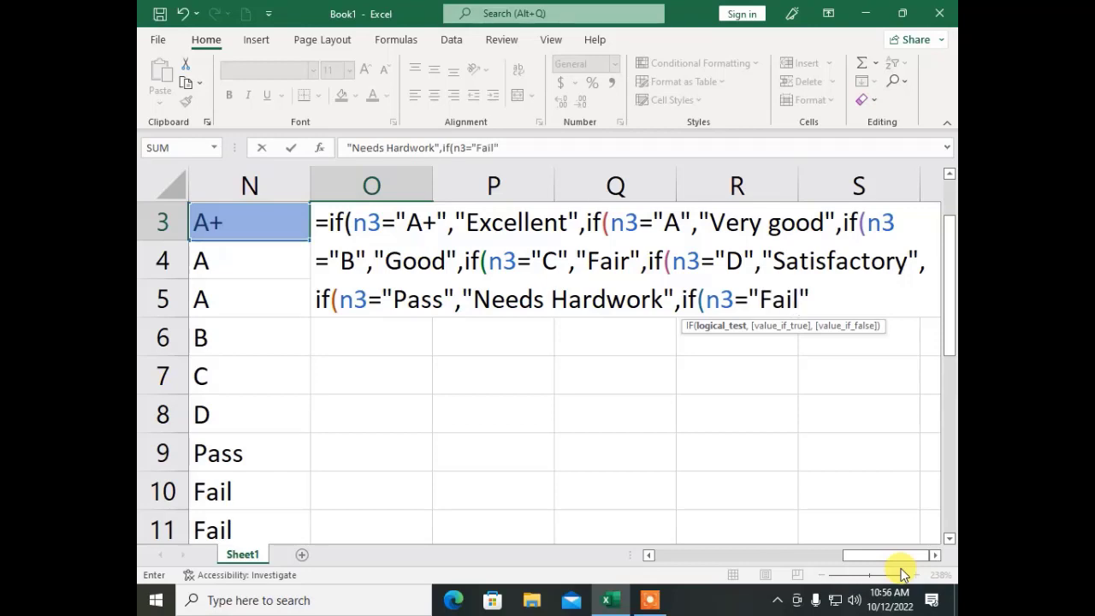
type(",\"")
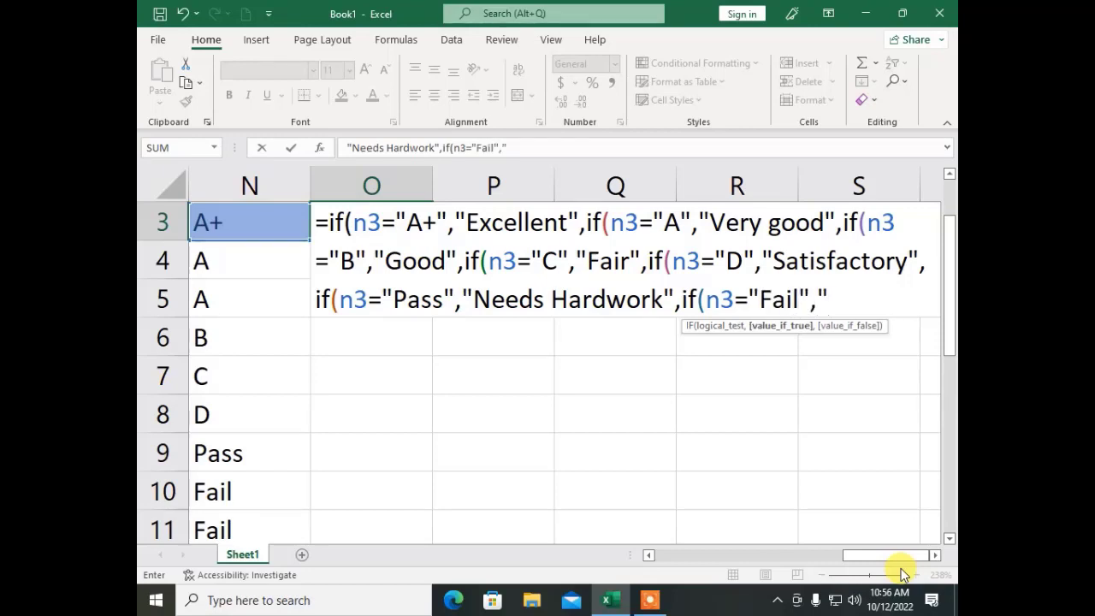
type("Sorry T")
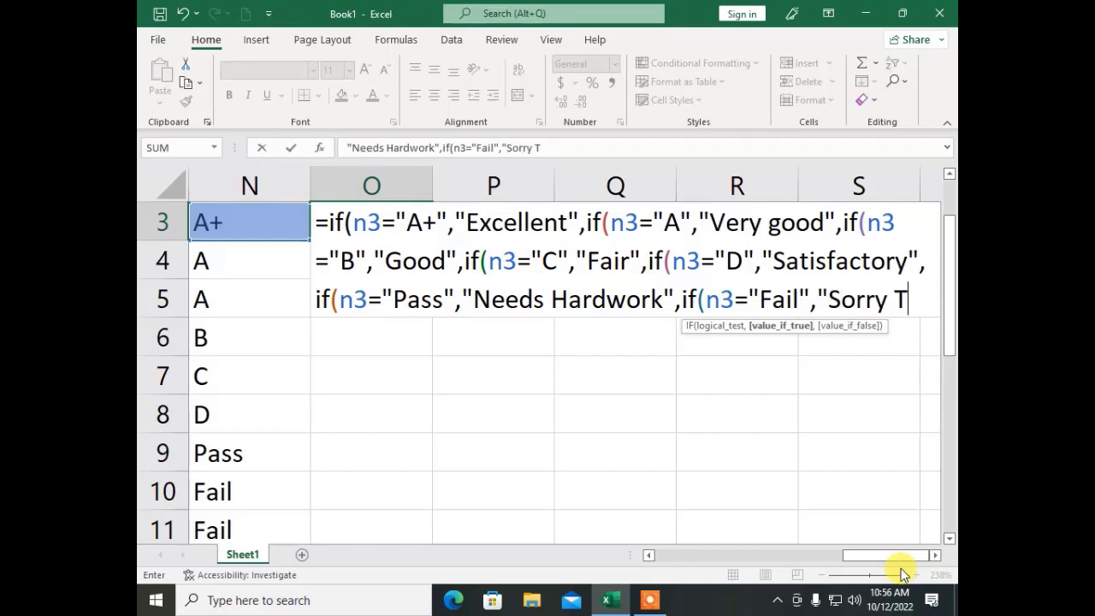
type("ry Aga")
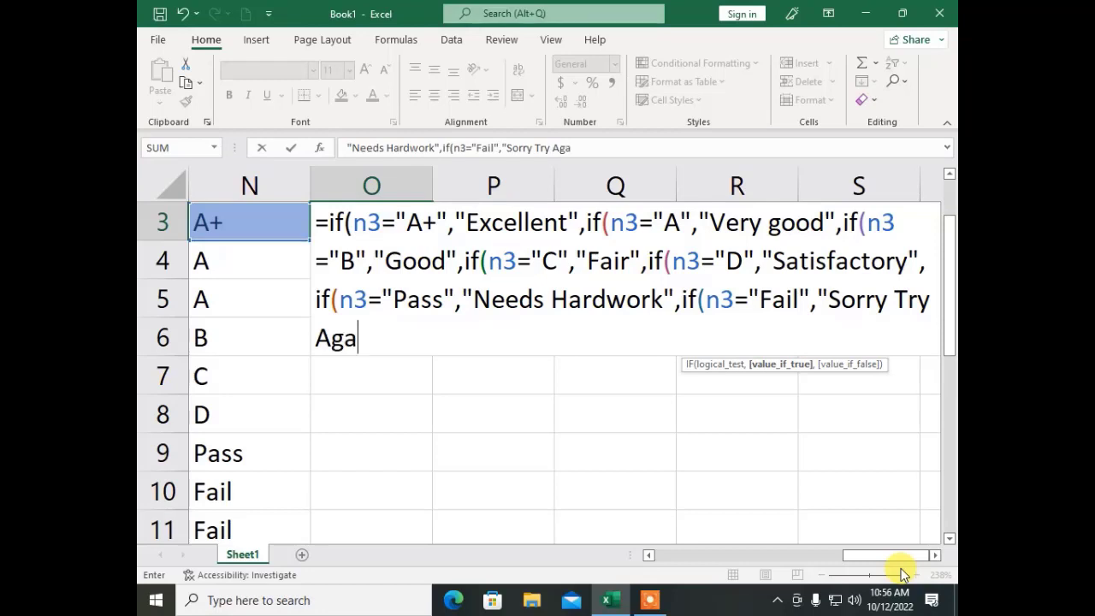
type("in\"")
type("))))")
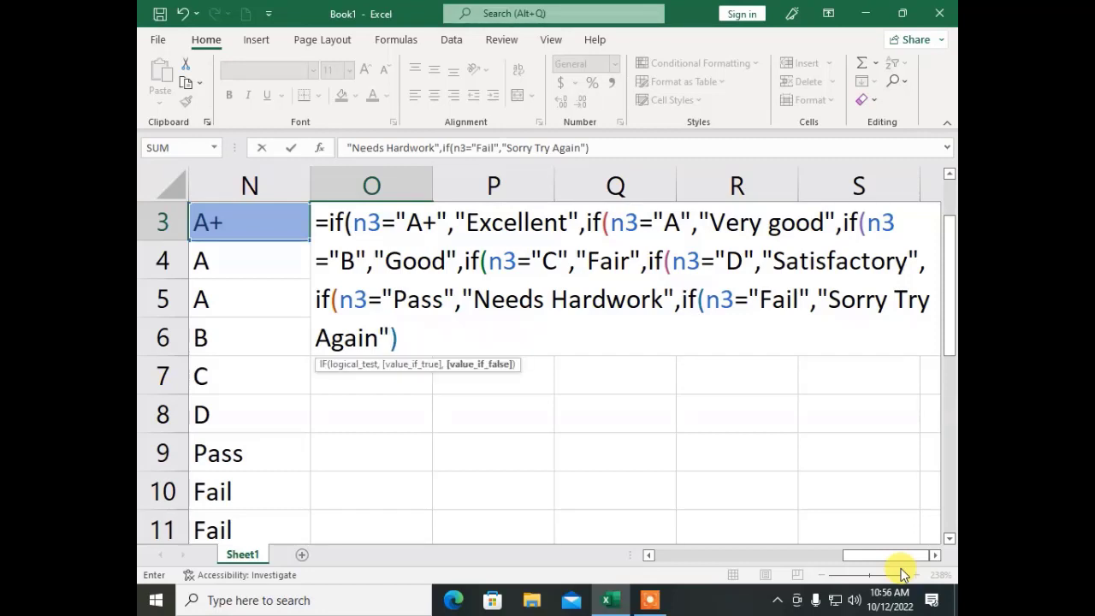
type(")))")
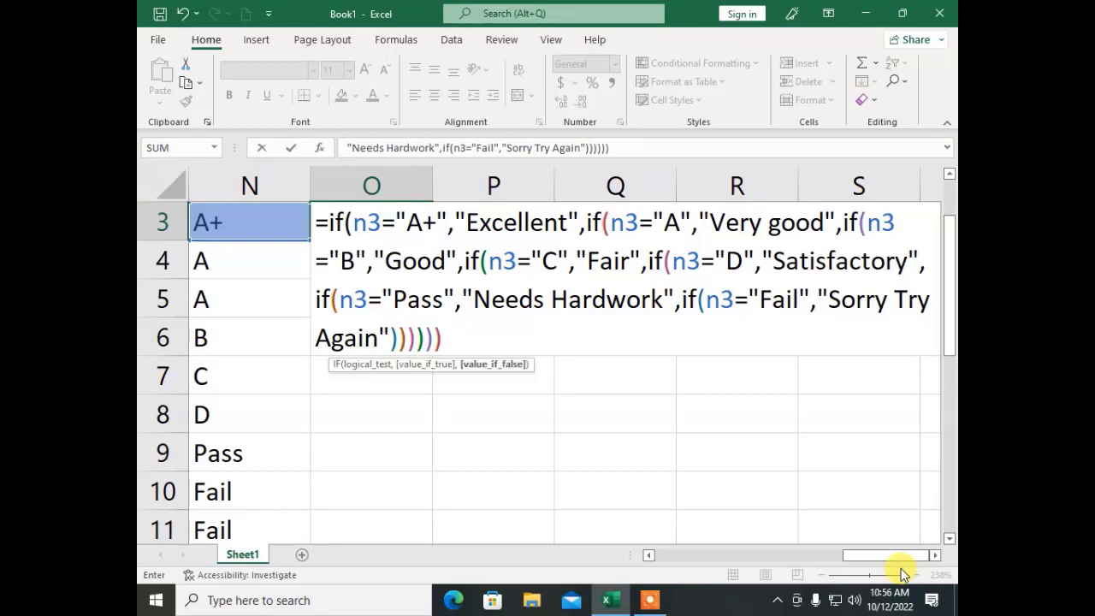
key("Return")
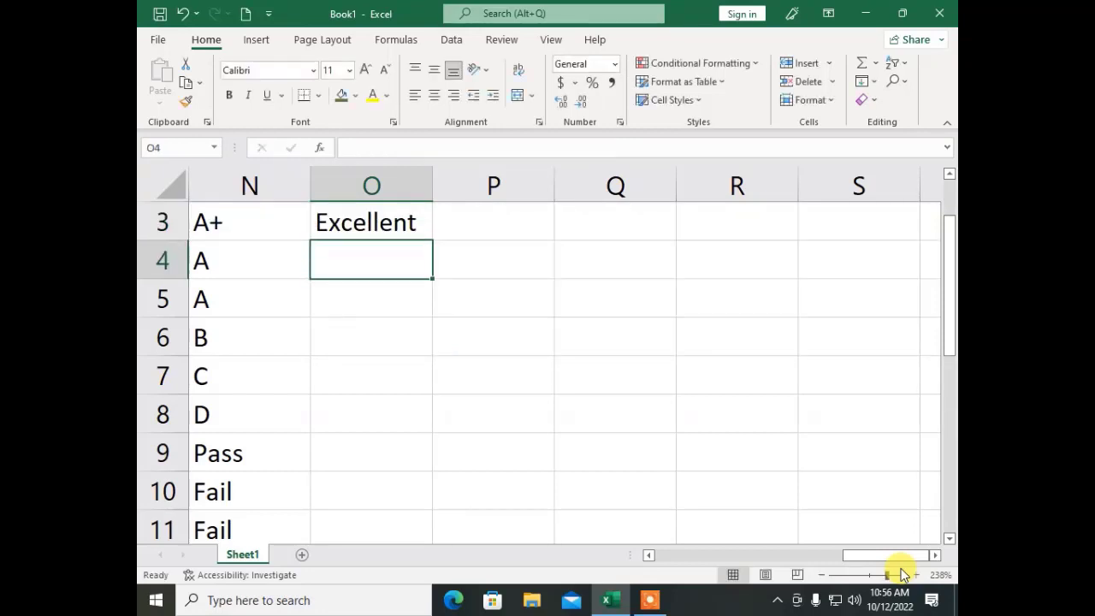
Fill the O3 remarks formula down to row 14 and autofit the width of column O
left_click(363, 219)
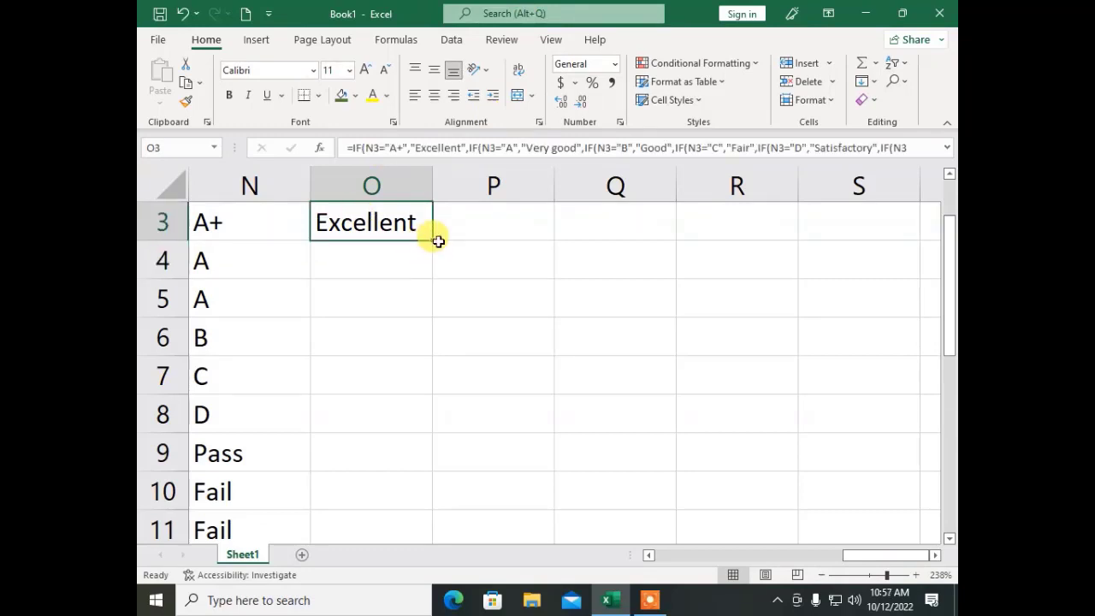
left_click_drag(433, 242, 433, 242)
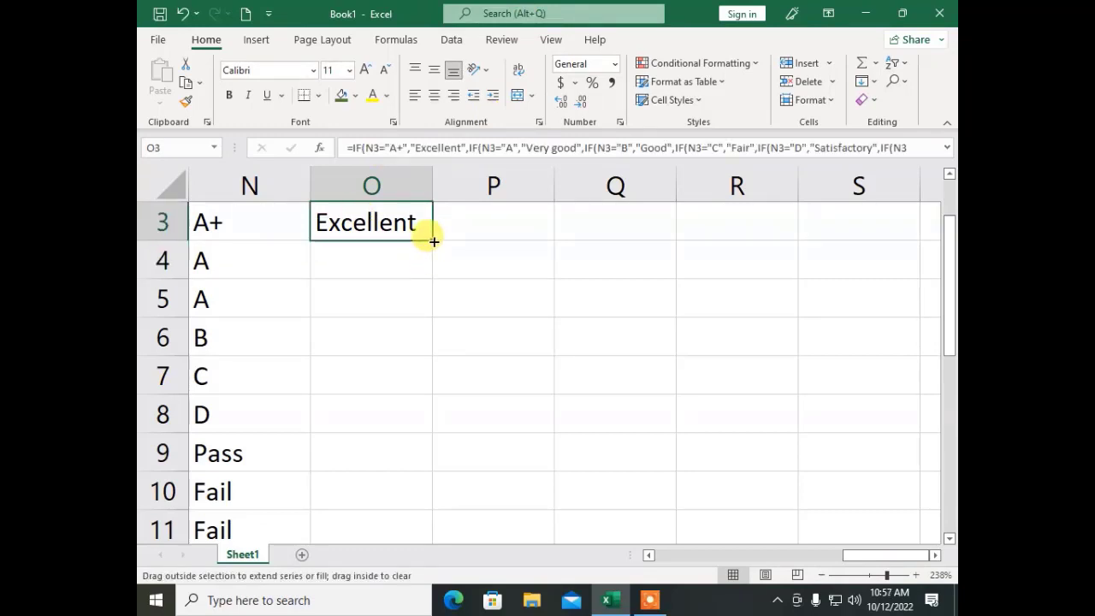
double_click(433, 242)
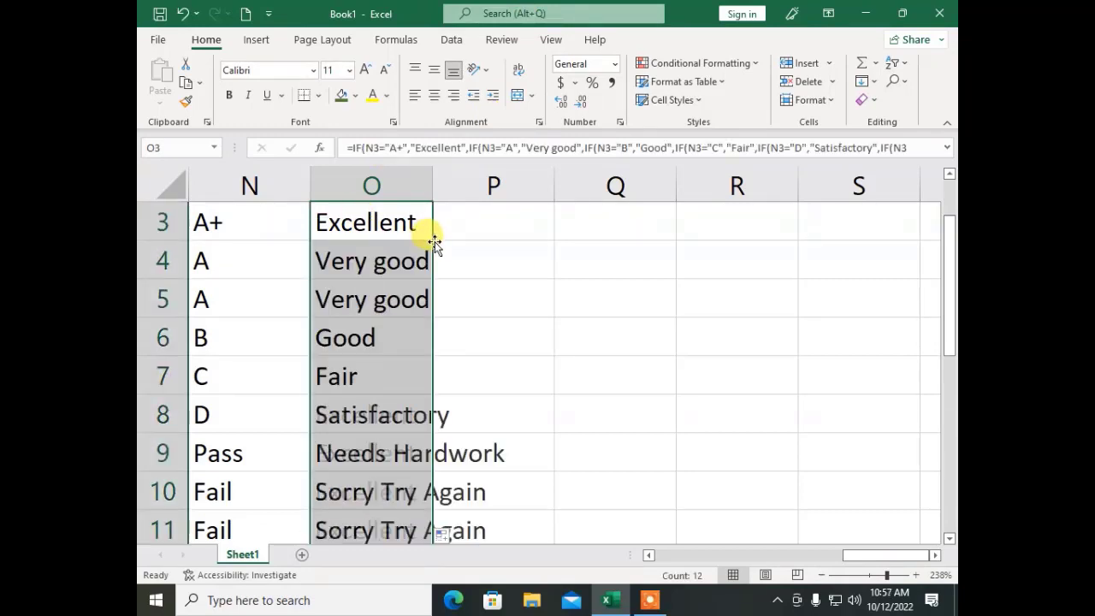
double_click(436, 185)
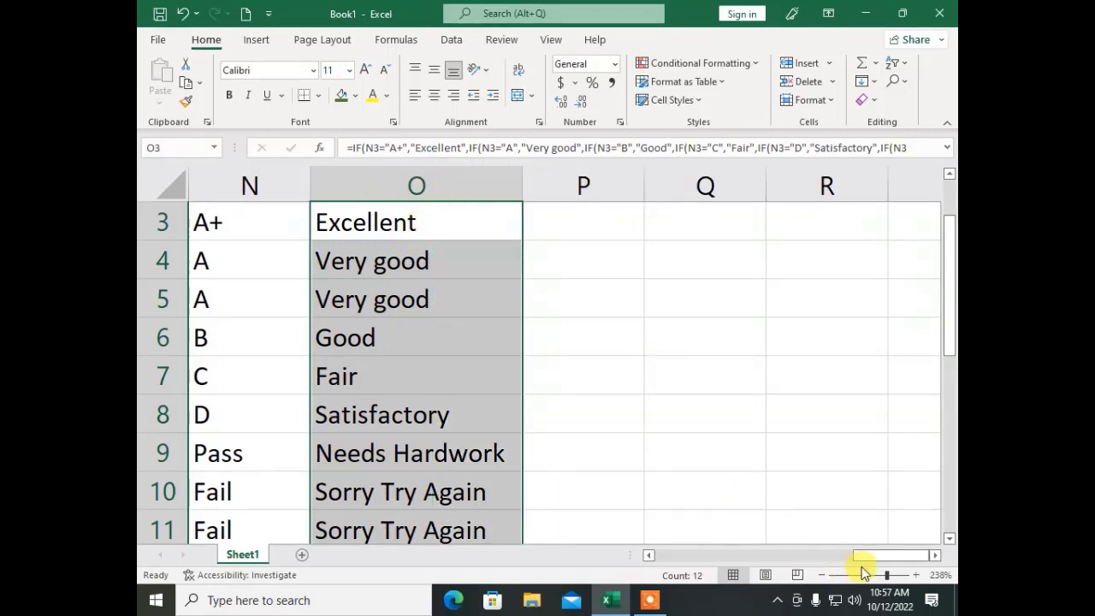
left_click(866, 574)
left_click(637, 503)
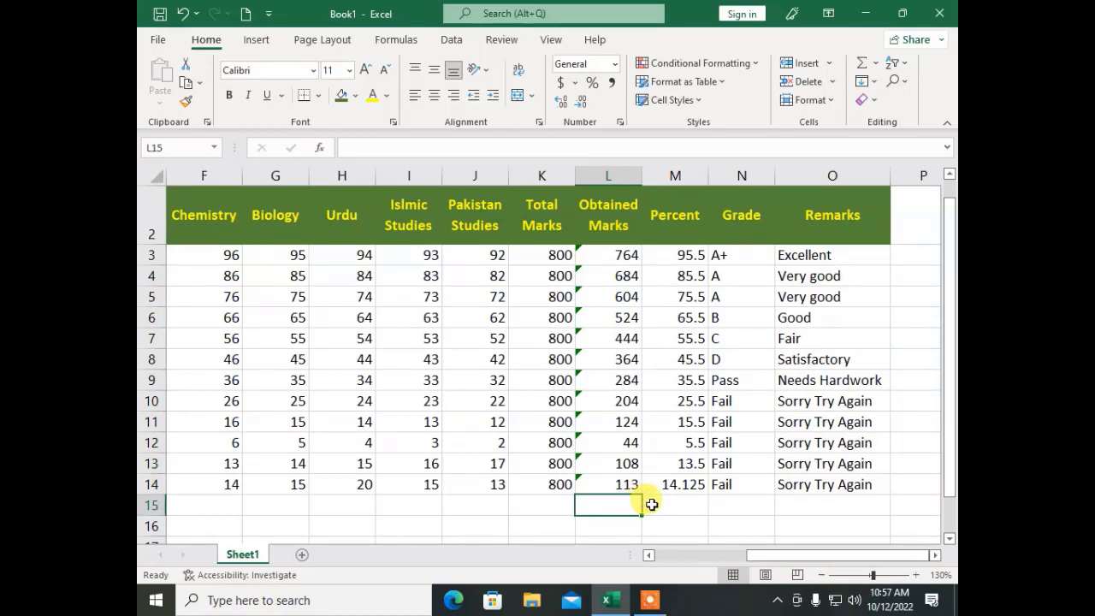
left_click_drag(745, 558, 795, 568)
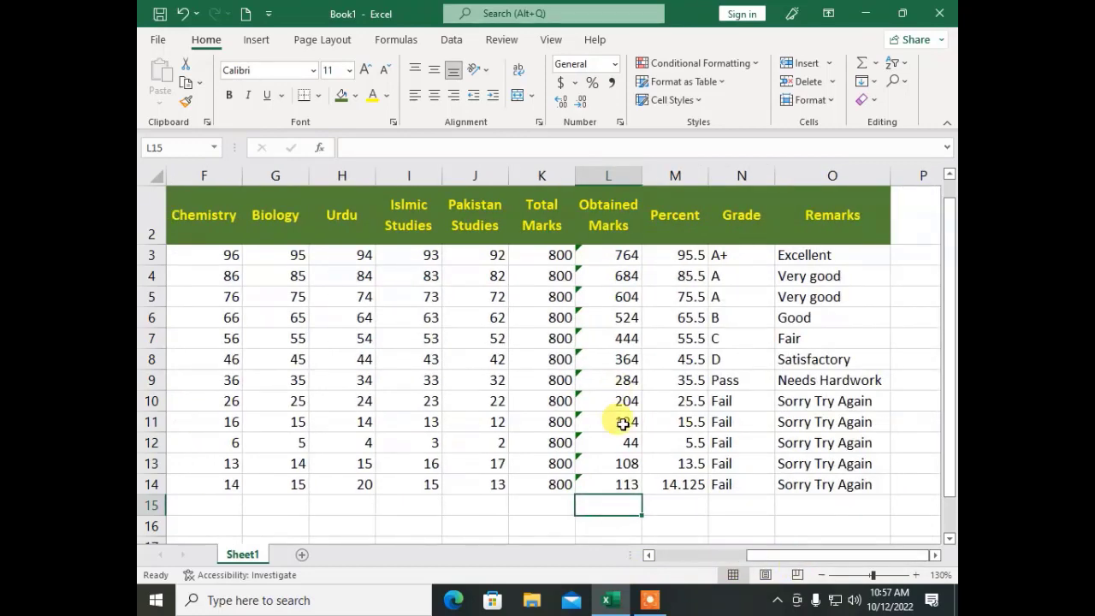
left_click(651, 600)
left_click(511, 576)
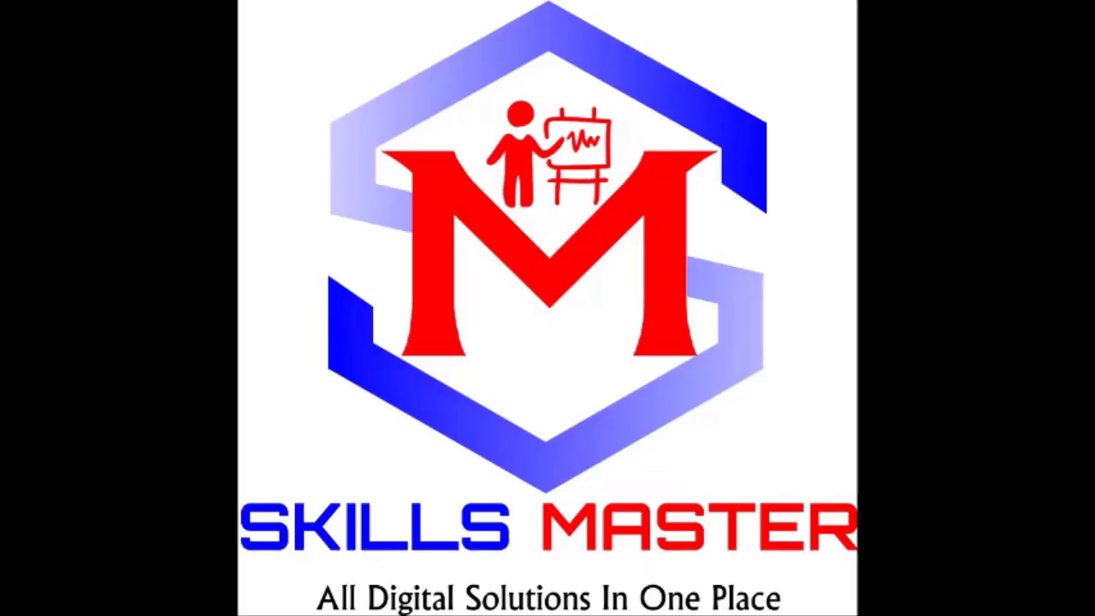